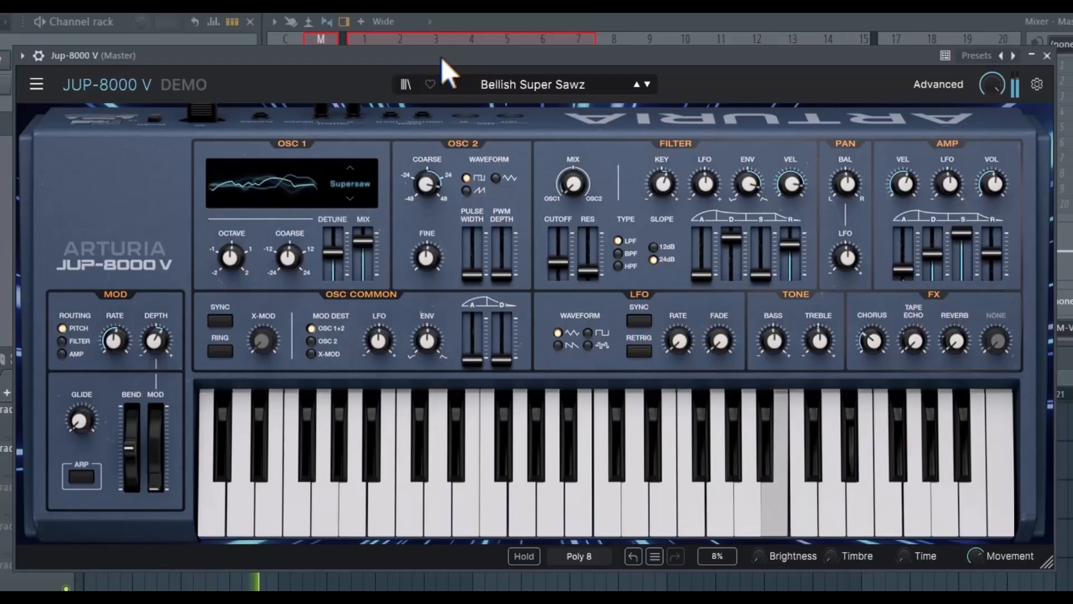
Step: Audition the presets after Bellish Super Sawz one by one, up to Brass Coulee
{"action": "left_click", "coordinate": [647, 85]}
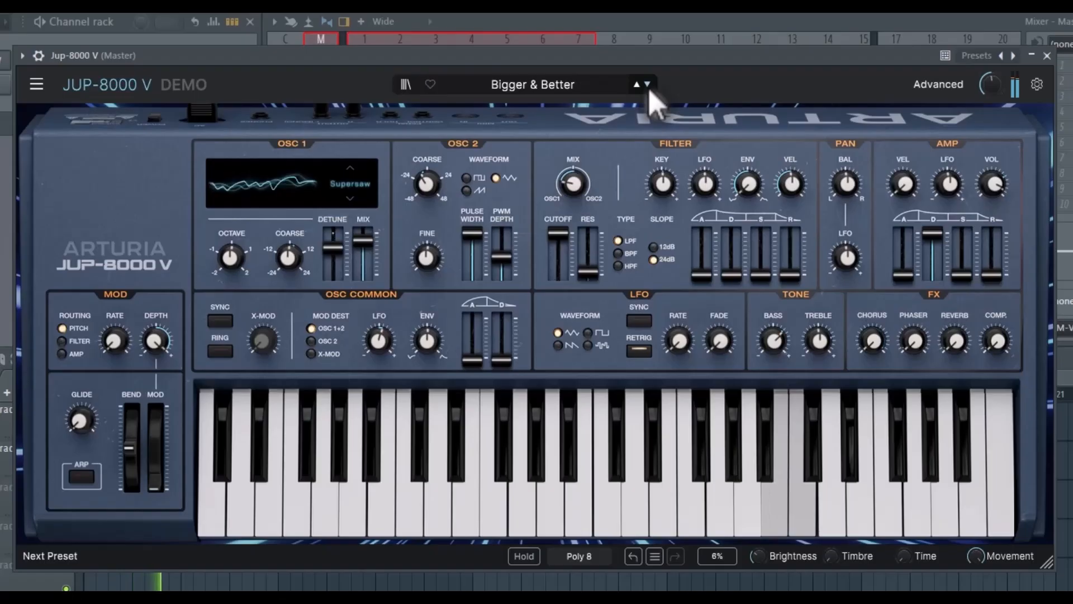
{"action": "left_click", "coordinate": [648, 85]}
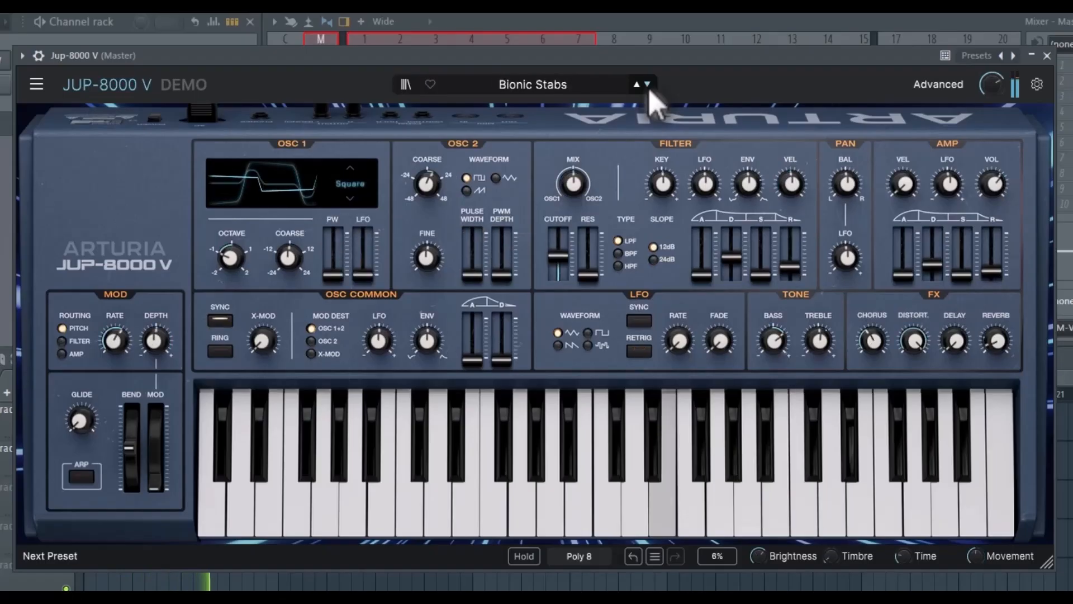
{"action": "left_click", "coordinate": [647, 85]}
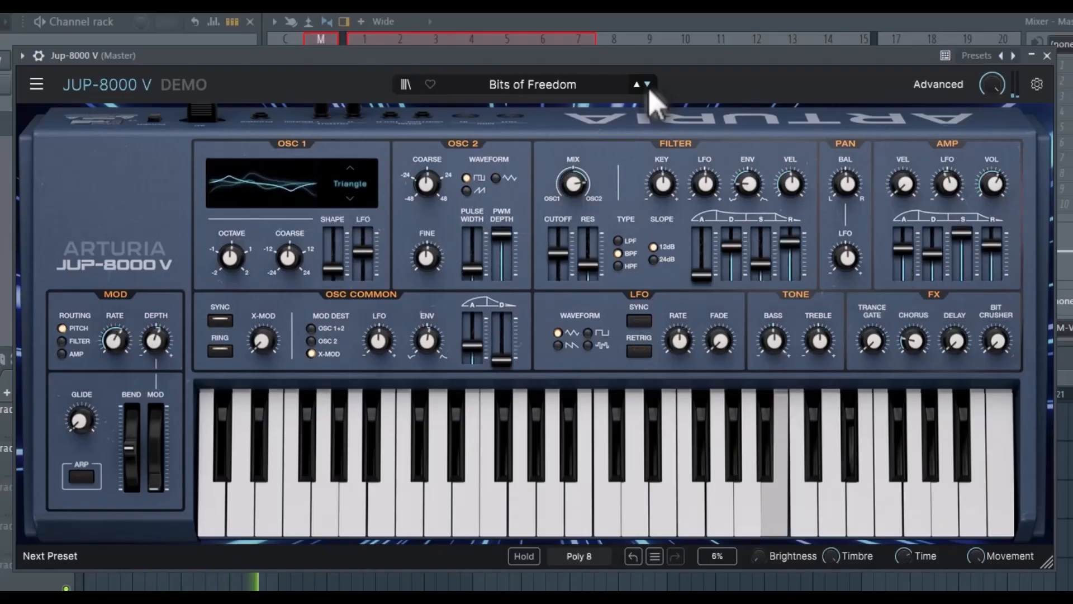
{"action": "left_click", "coordinate": [647, 85]}
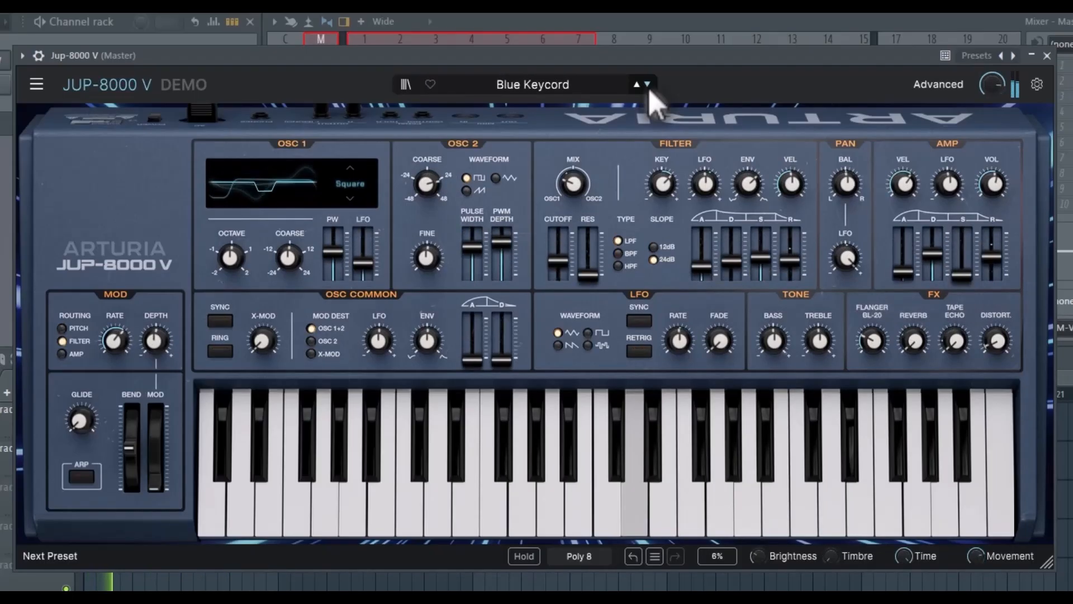
{"action": "left_click", "coordinate": [647, 85]}
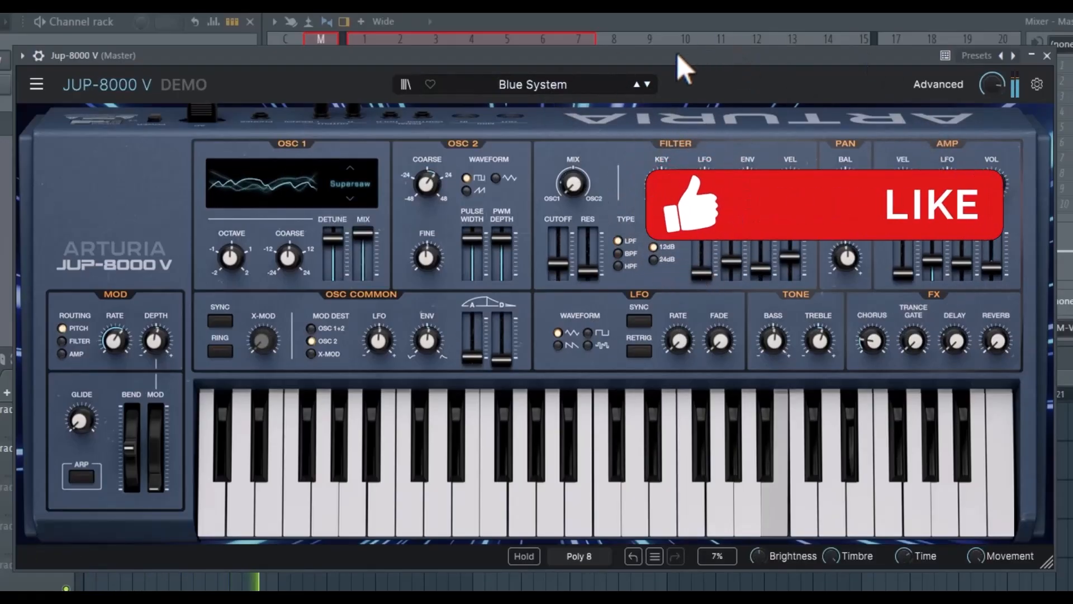
{"action": "left_click", "coordinate": [647, 84]}
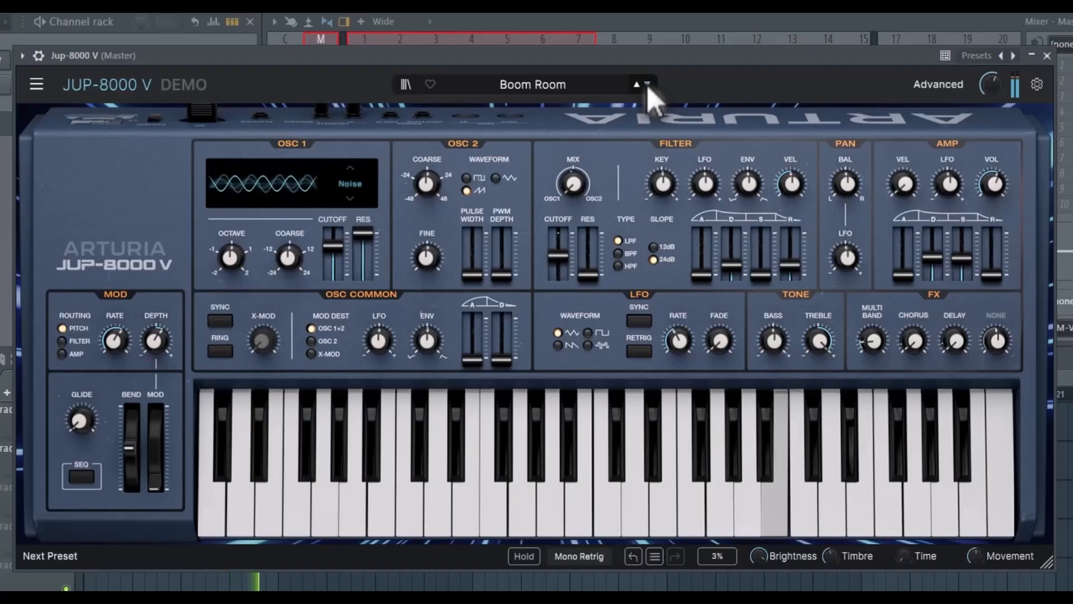
{"action": "left_click", "coordinate": [647, 85]}
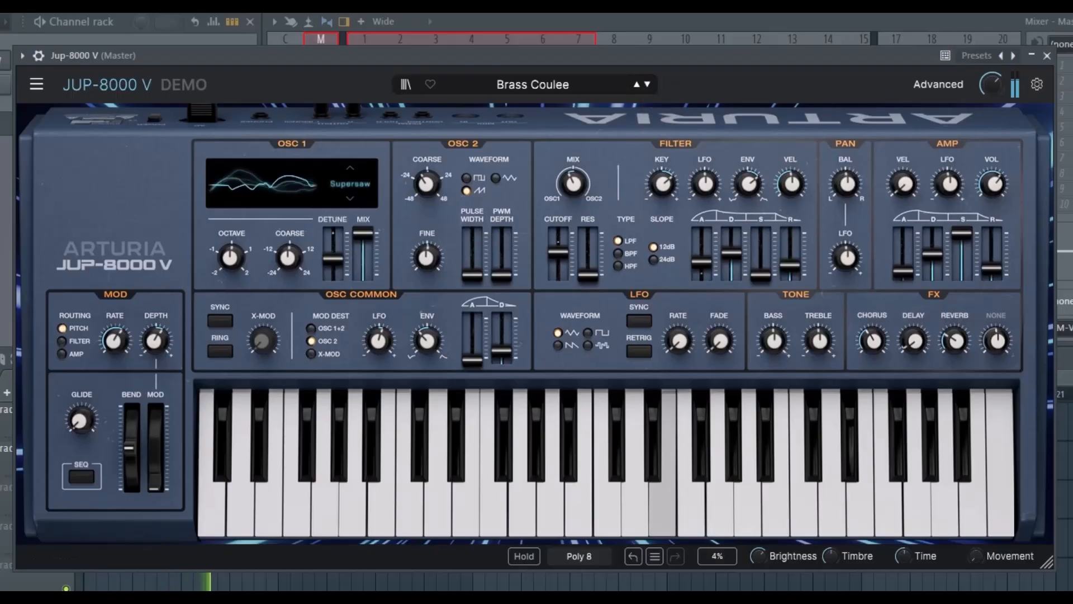
Step: Raise the Movement macro, lower Brightness and raise Timbre on the Brass Coulee preset
{"action": "left_click_drag", "start_coordinate": [976, 556], "coordinate": [978, 534]}
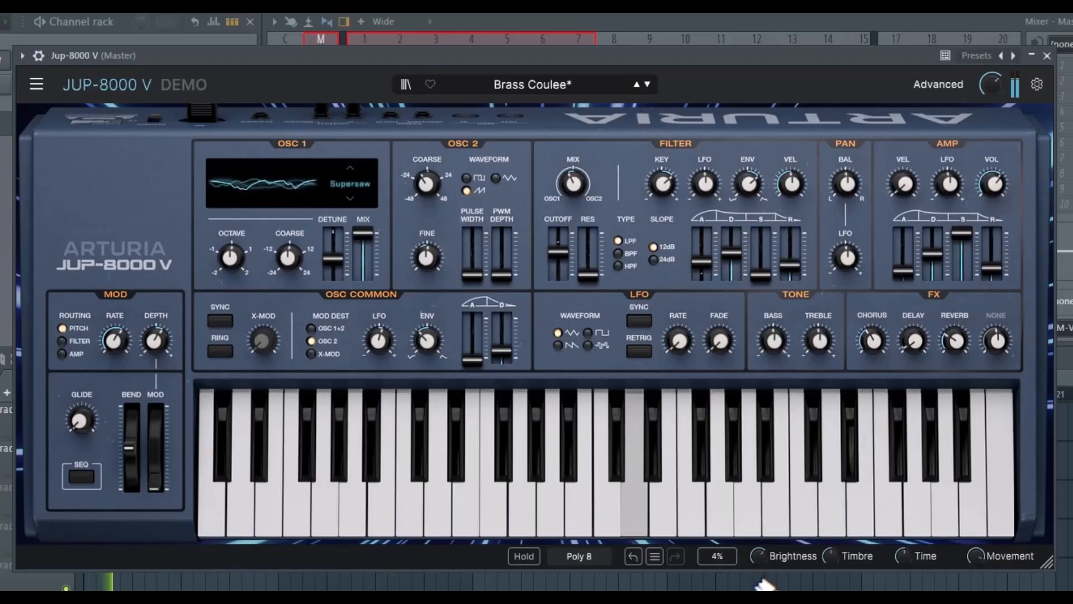
{"action": "left_click_drag", "start_coordinate": [760, 557], "coordinate": [757, 562]}
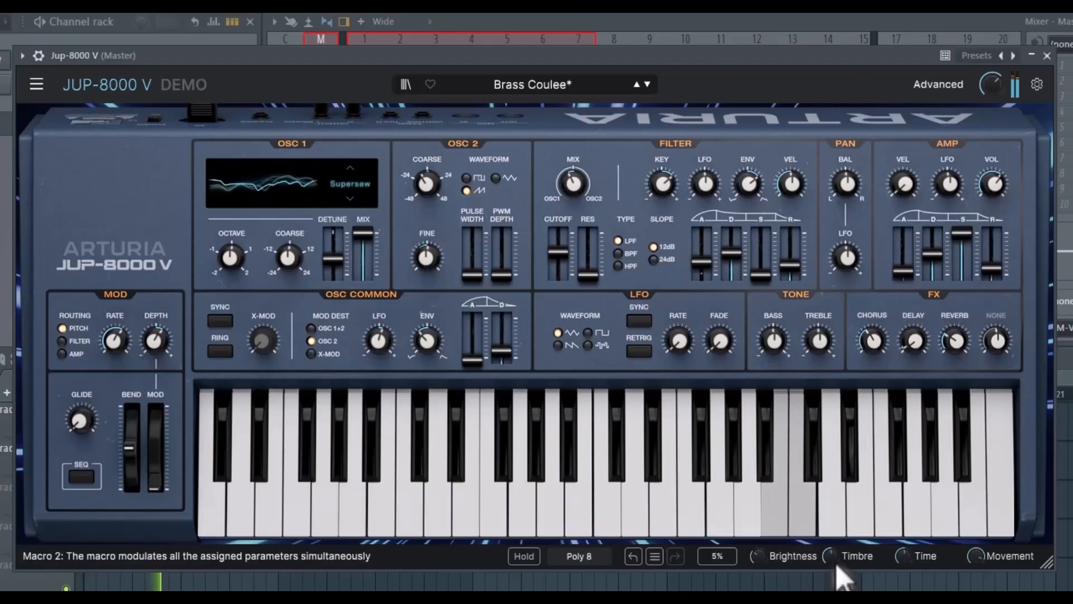
{"action": "mouse_move", "coordinate": [831, 557]}
{"action": "left_mouse_down"}
{"action": "mouse_move", "coordinate": [831, 534]}
{"action": "mouse_move", "coordinate": [832, 557]}
{"action": "mouse_move", "coordinate": [833, 545]}
{"action": "left_mouse_up"}
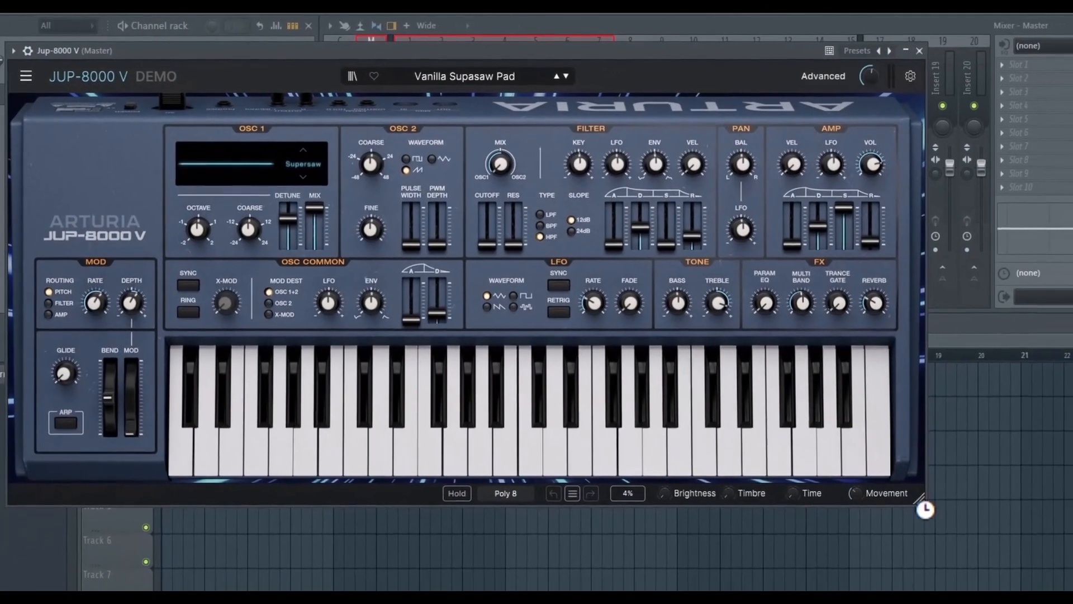
Step: Enlarge the synth window, and switch OSC 1 to Feedback Oscillator and on through the remaining waveforms back to Supersaw
{"action": "left_click_drag", "start_coordinate": [925, 510], "coordinate": [61, 233]}
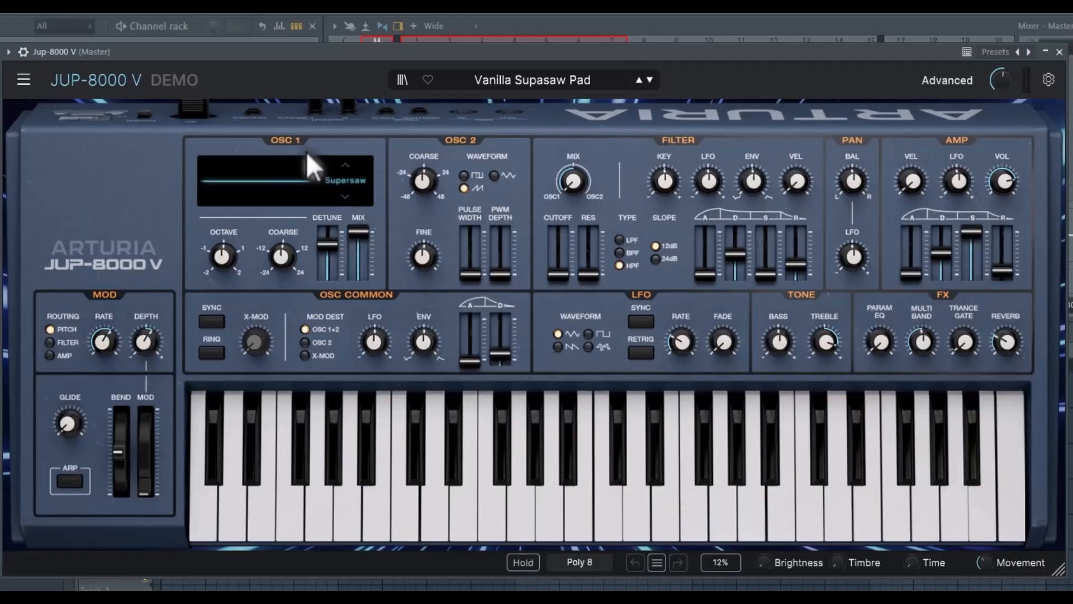
{"action": "left_click", "coordinate": [340, 184]}
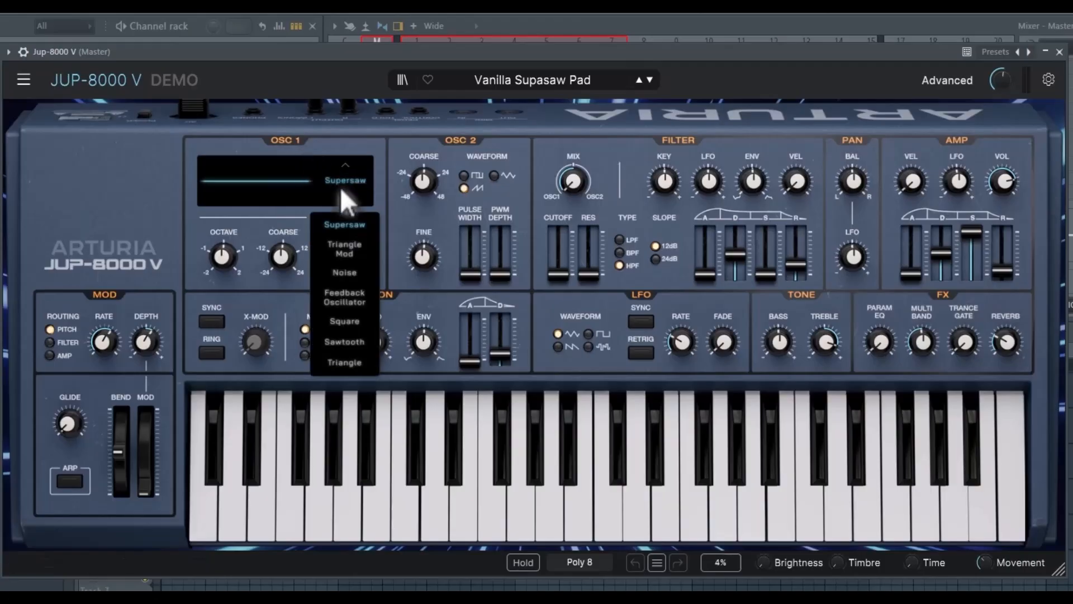
{"action": "left_click", "coordinate": [356, 295]}
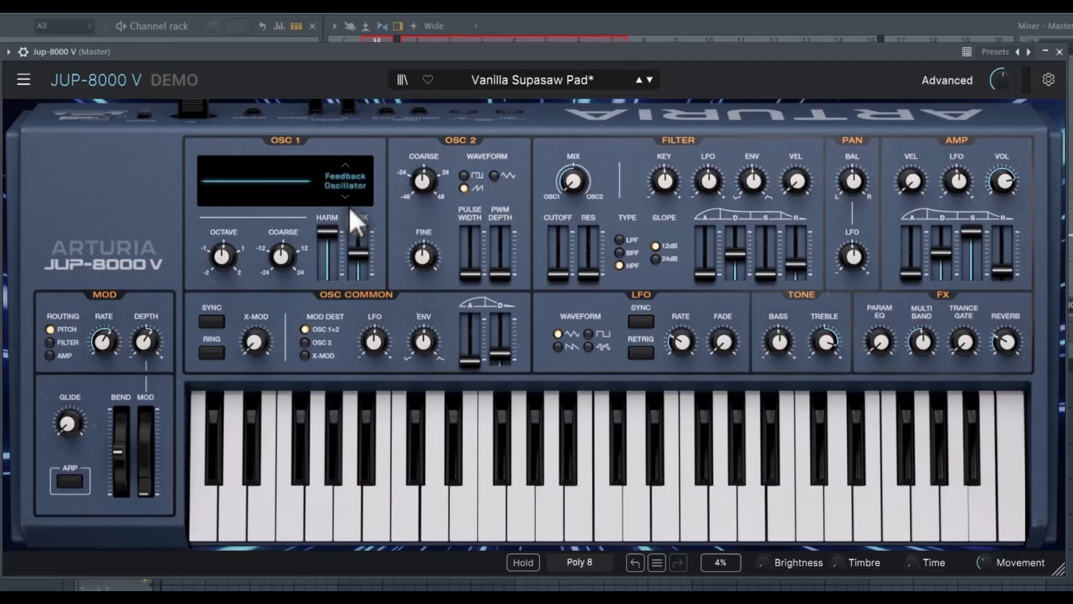
{"action": "left_click", "coordinate": [344, 197]}
{"action": "left_click", "coordinate": [344, 196]}
{"action": "left_click", "coordinate": [343, 197]}
{"action": "left_click", "coordinate": [344, 197]}
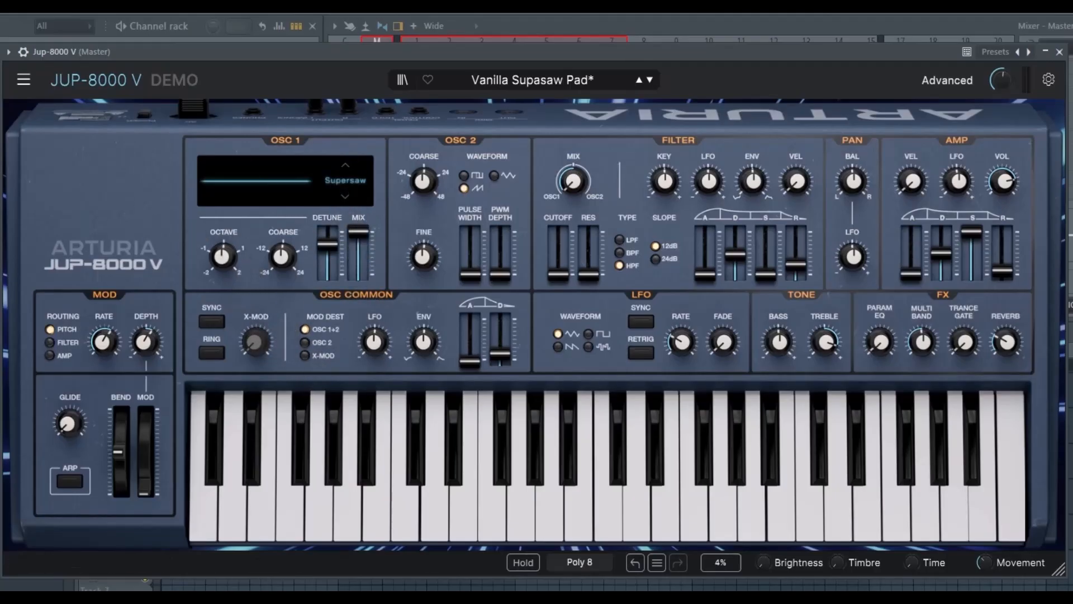
Step: Raise OSC 1's octave, set its coarse tuning to 4 semitones, lower the detune slightly and set the supersaw mix to 64.4 %
{"action": "left_click_drag", "start_coordinate": [222, 256], "coordinate": [222, 207]}
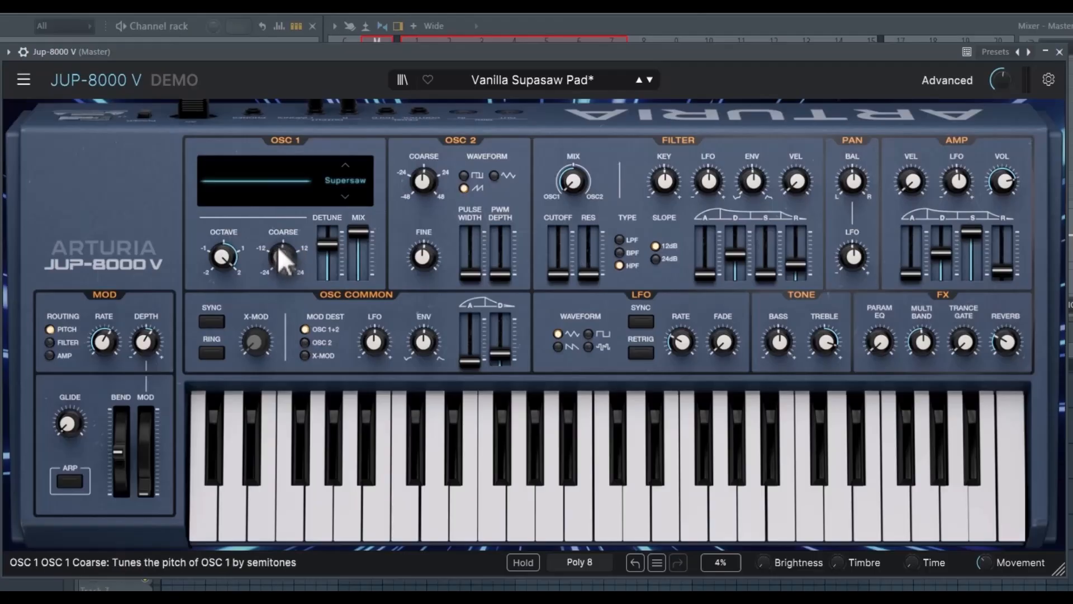
{"action": "mouse_move", "coordinate": [277, 250]}
{"action": "left_mouse_down"}
{"action": "mouse_move", "coordinate": [277, 274]}
{"action": "mouse_move", "coordinate": [278, 233]}
{"action": "left_mouse_up"}
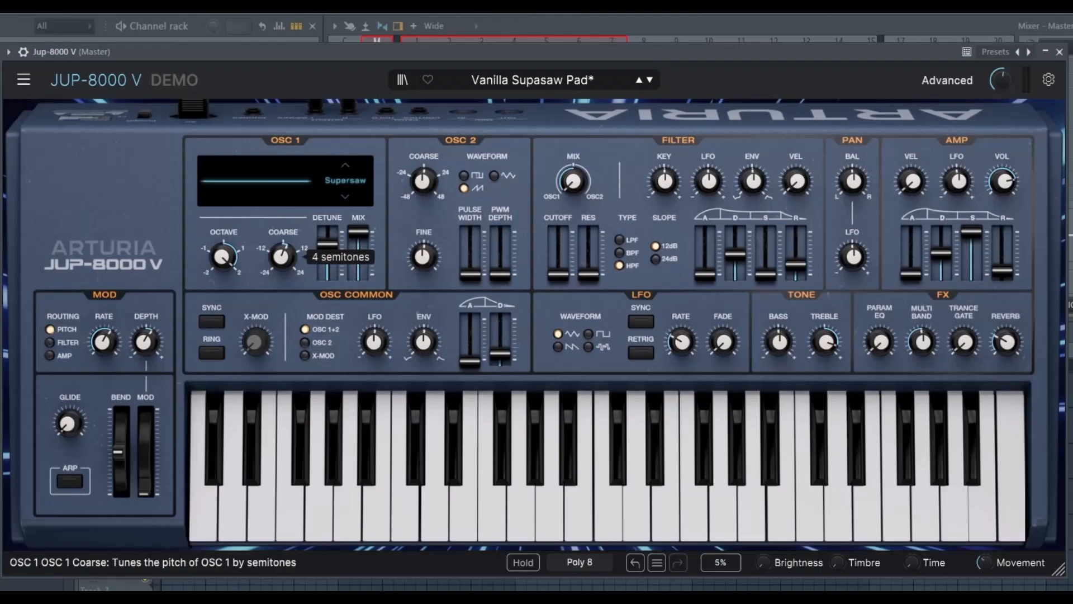
{"action": "left_click_drag", "start_coordinate": [328, 244], "coordinate": [358, 246]}
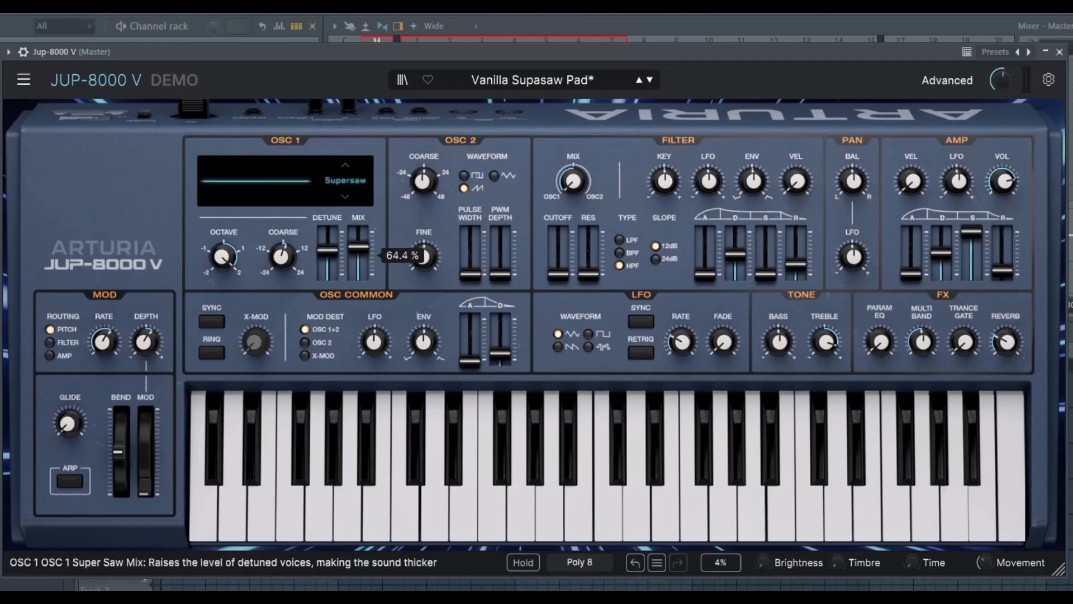
{"action": "left_click_drag", "start_coordinate": [359, 246], "coordinate": [358, 246]}
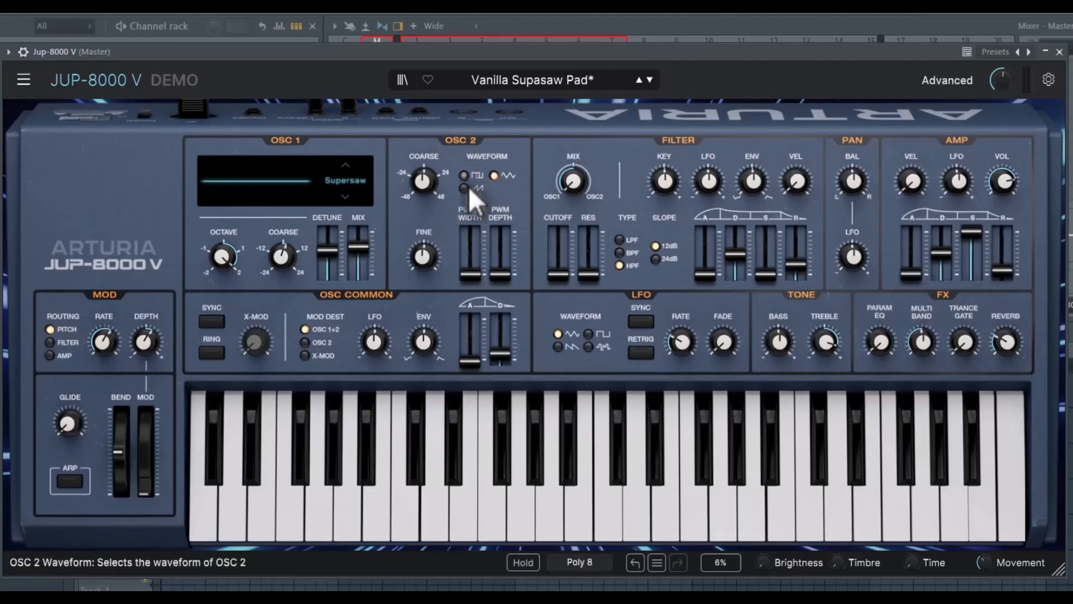
Step: Raise OSC 2's pulse width slightly and its PWM depth strongly, and sweep its fine tuning down to -50 cents and back up
{"action": "left_click_drag", "start_coordinate": [434, 191], "coordinate": [434, 192]}
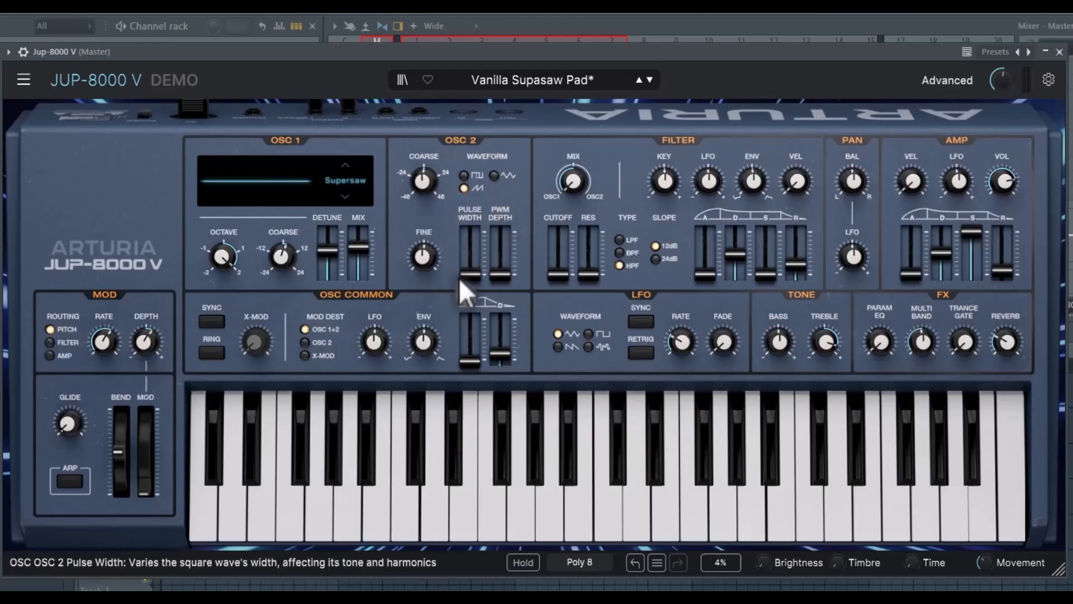
{"action": "mouse_move", "coordinate": [462, 277]}
{"action": "left_click_drag", "start_coordinate": [469, 276], "coordinate": [500, 241]}
{"action": "mouse_move", "coordinate": [498, 277]}
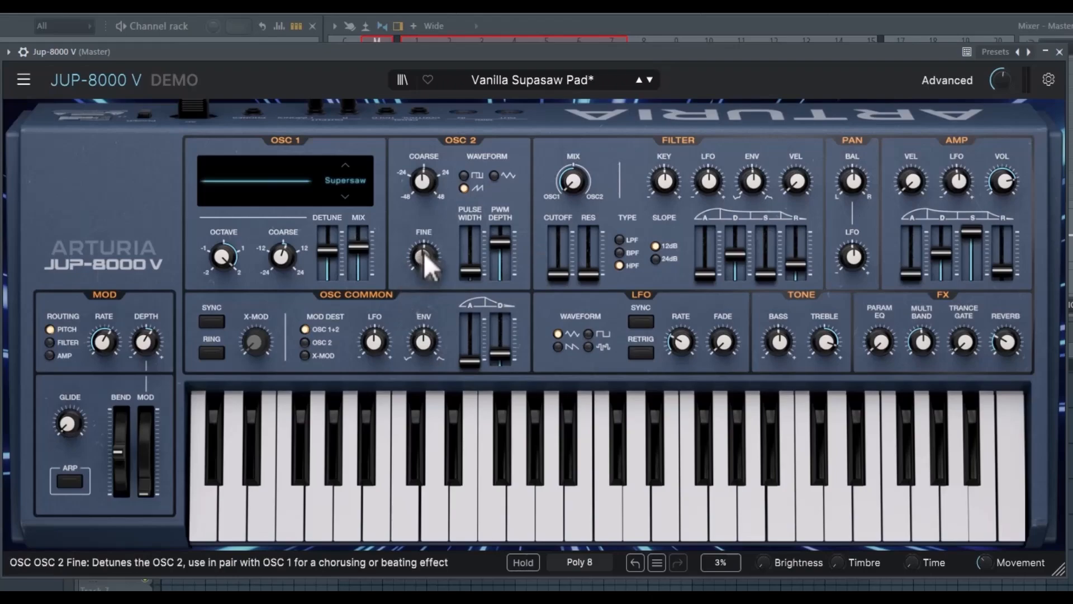
{"action": "mouse_move", "coordinate": [423, 252]}
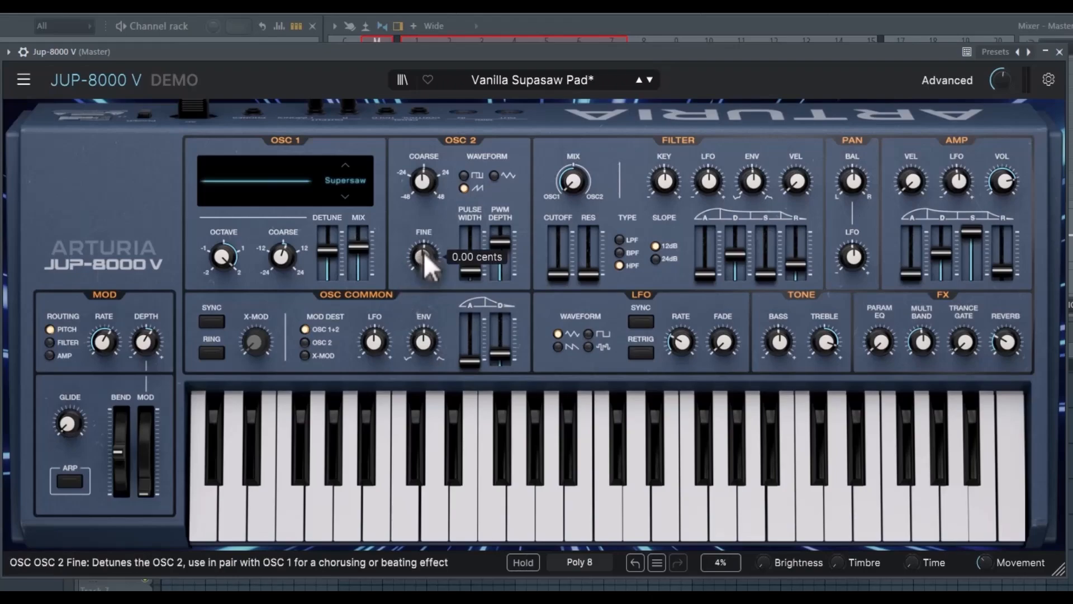
{"action": "left_click_drag", "start_coordinate": [423, 251], "coordinate": [425, 335]}
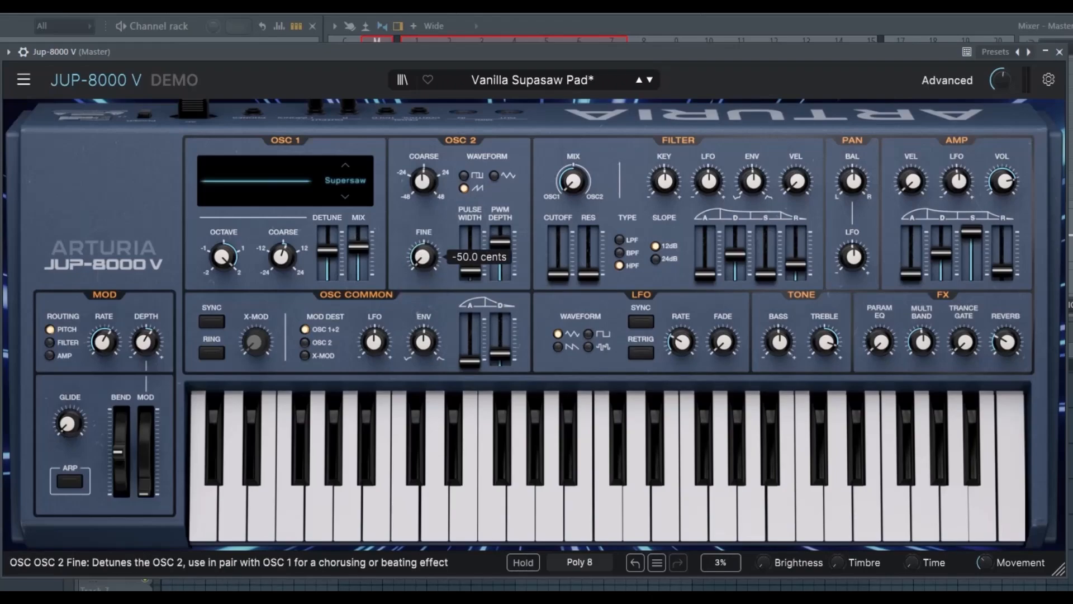
{"action": "left_click_drag", "start_coordinate": [424, 257], "coordinate": [424, 168]}
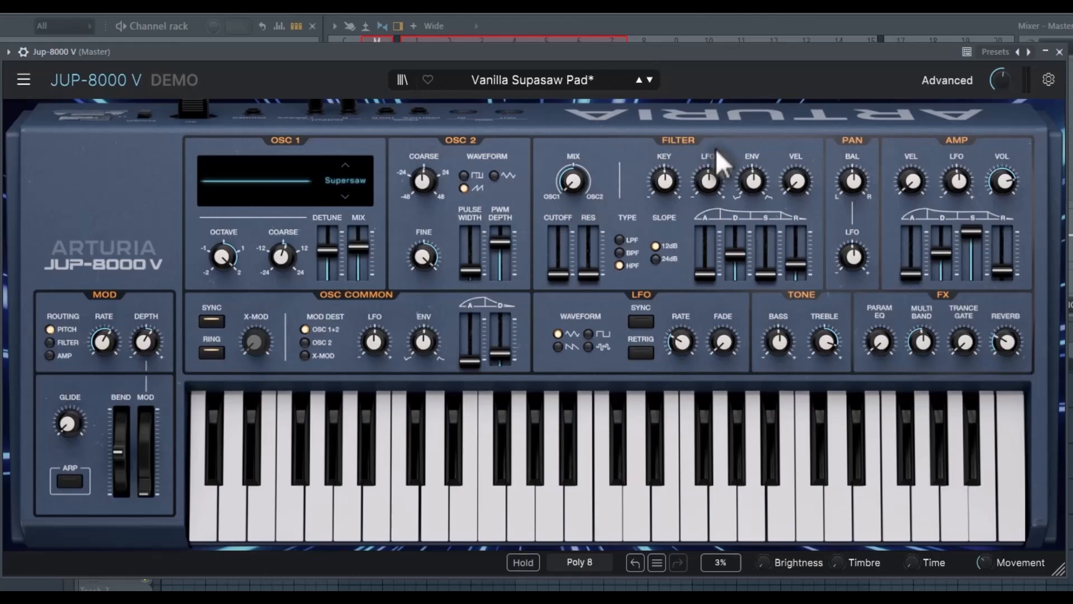
Step: Route the OSC Common modulation to X-MOD, raise its envelope depth, attack, decay and LFO depth, and switch the destination to OSC 2
{"action": "mouse_move", "coordinate": [560, 189]}
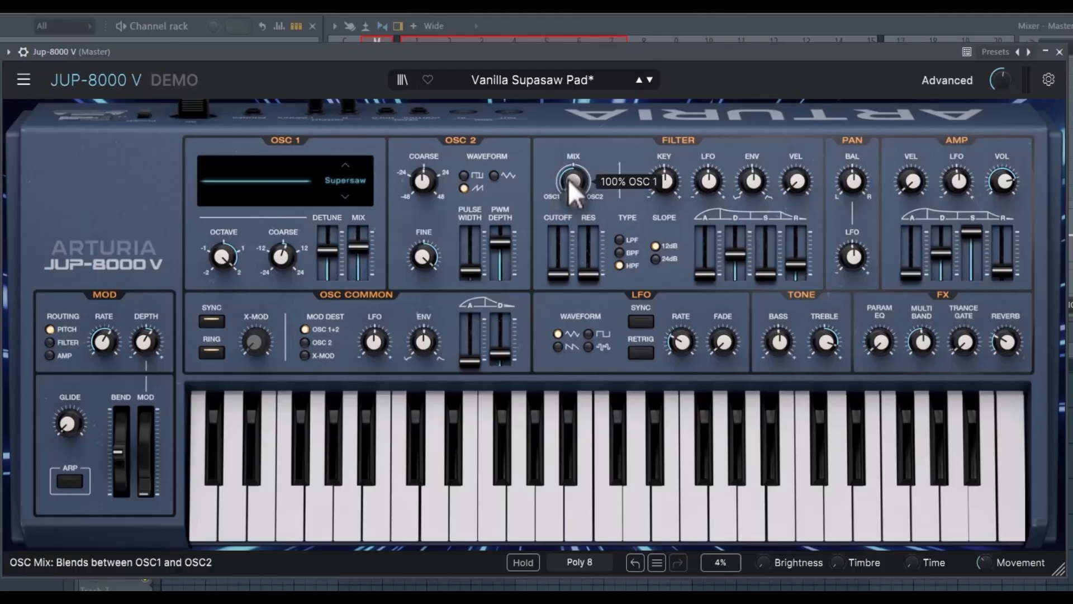
{"action": "mouse_move", "coordinate": [391, 342]}
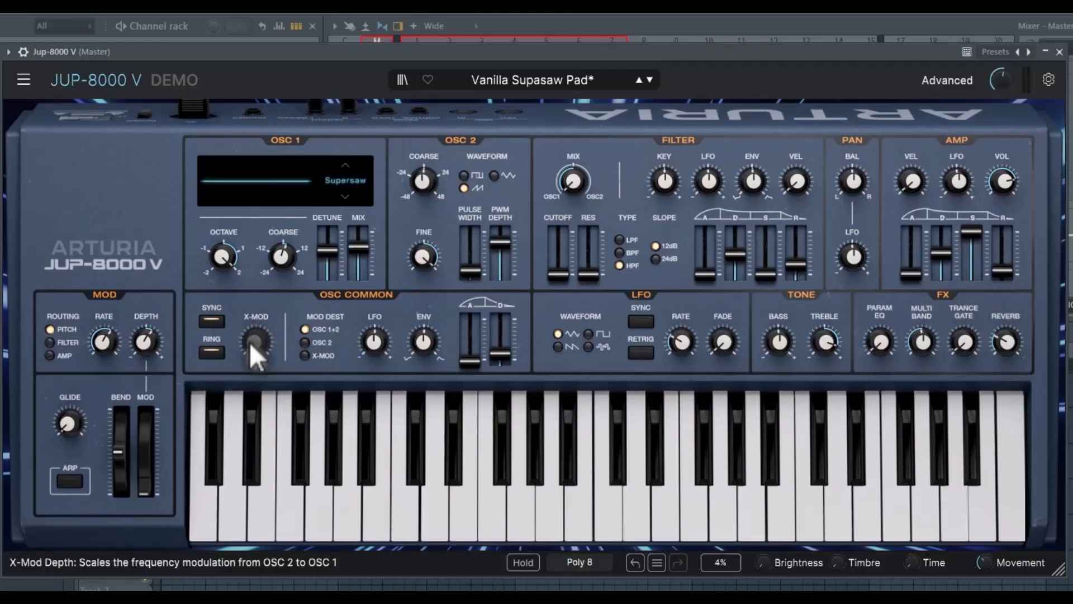
{"action": "mouse_move", "coordinate": [253, 342]}
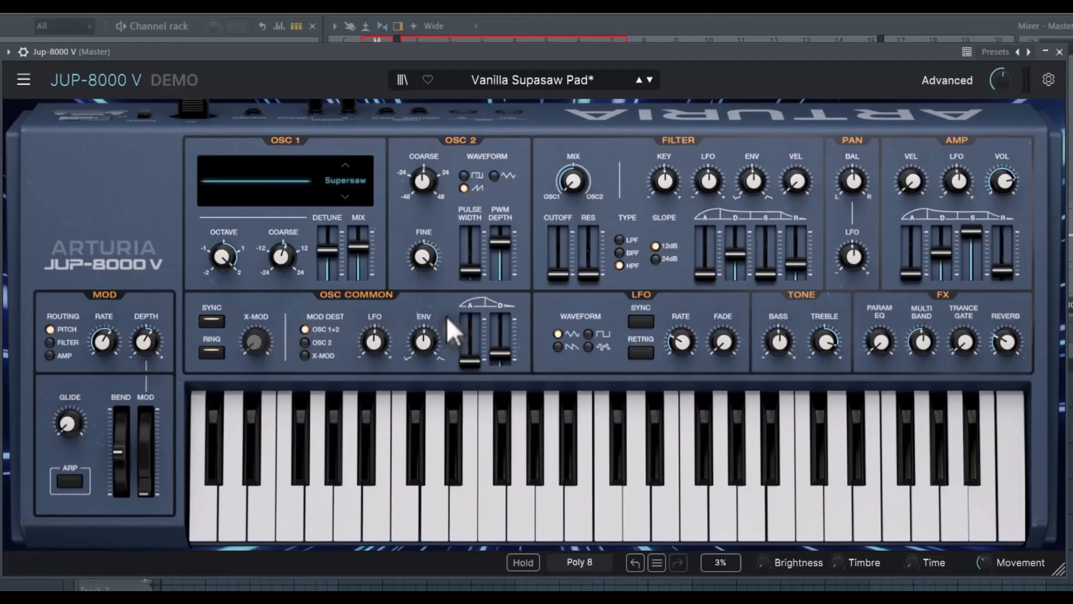
{"action": "left_click", "coordinate": [305, 356]}
{"action": "left_click_drag", "start_coordinate": [435, 331], "coordinate": [436, 304]}
{"action": "mouse_move", "coordinate": [470, 360]}
{"action": "left_mouse_down"}
{"action": "mouse_move", "coordinate": [494, 333]}
{"action": "mouse_move", "coordinate": [470, 352]}
{"action": "mouse_move", "coordinate": [471, 341]}
{"action": "left_mouse_up"}
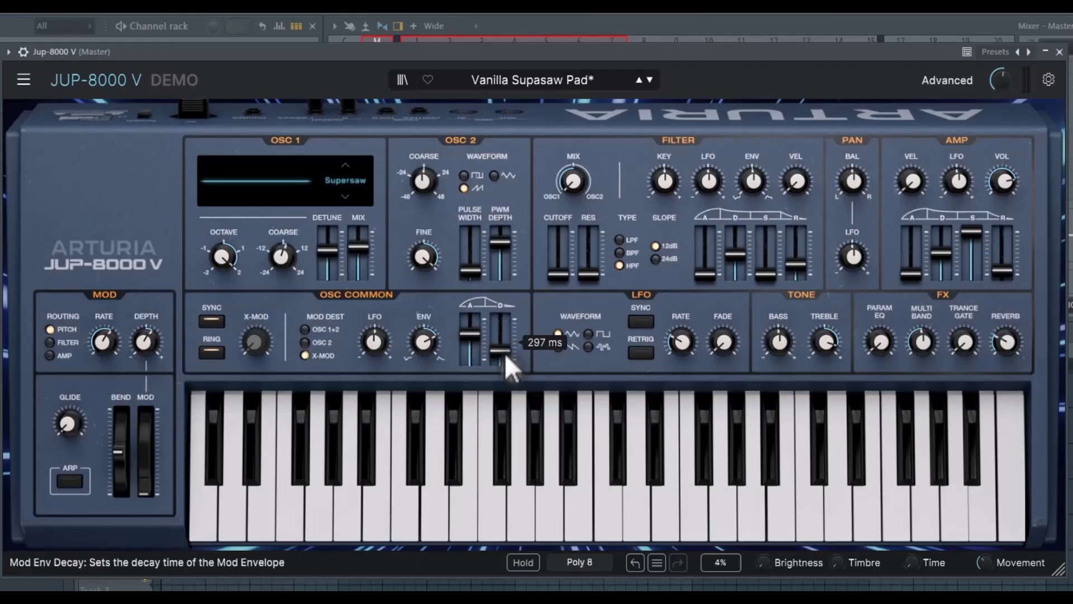
{"action": "left_click_drag", "start_coordinate": [504, 353], "coordinate": [504, 345]}
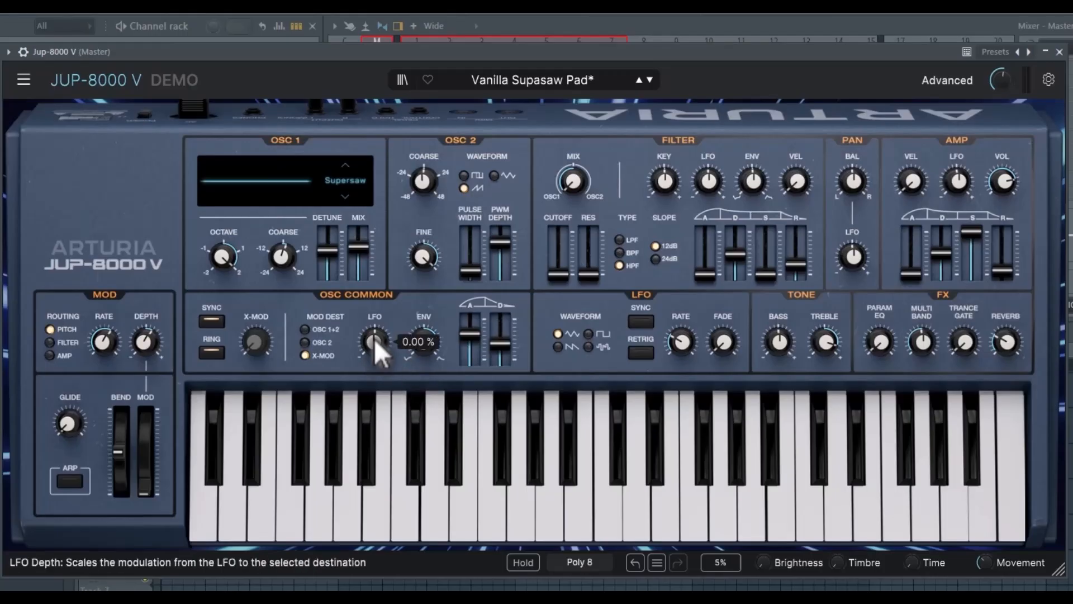
{"action": "left_click_drag", "start_coordinate": [374, 338], "coordinate": [373, 276]}
{"action": "left_click", "coordinate": [306, 342]}
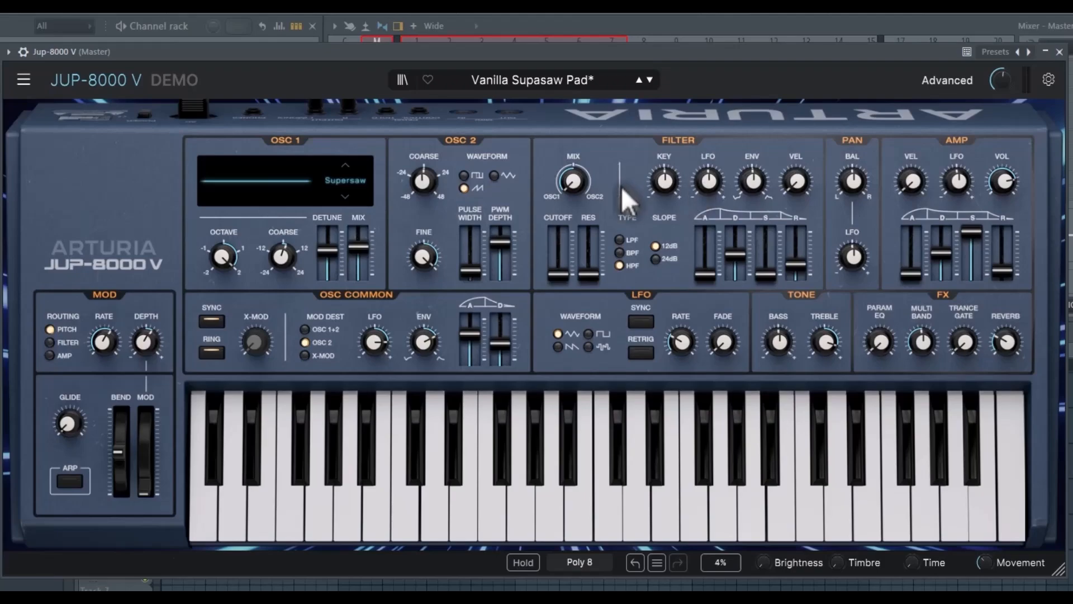
Step: Shift the filter section's oscillator mix toward OSC 2, raise cutoff and resonance, and use the HPF type with a 24dB slope
{"action": "mouse_move", "coordinate": [573, 189]}
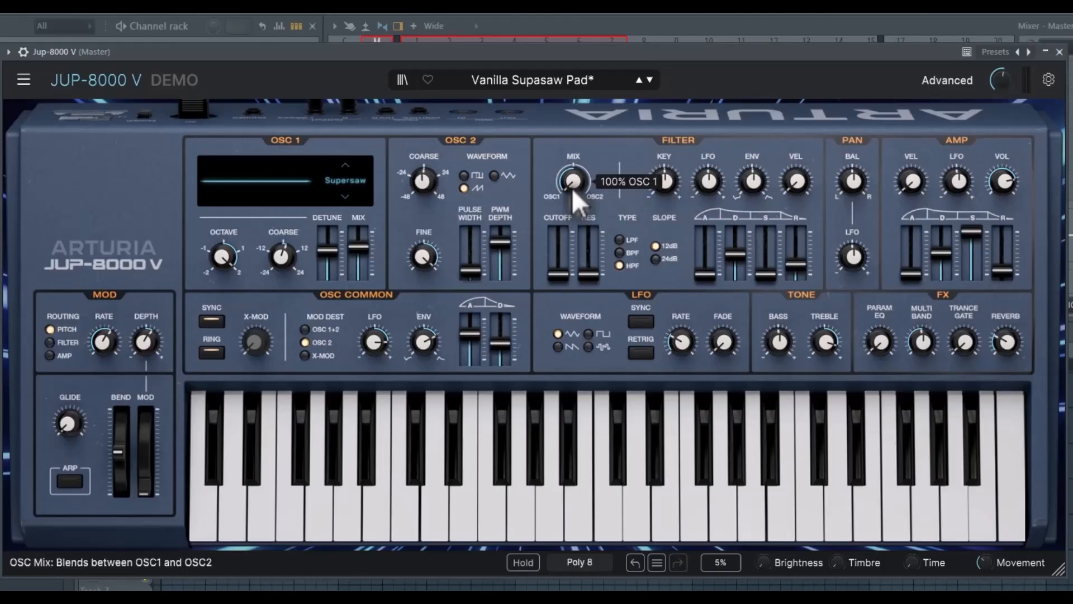
{"action": "left_click_drag", "start_coordinate": [572, 188], "coordinate": [571, 96]}
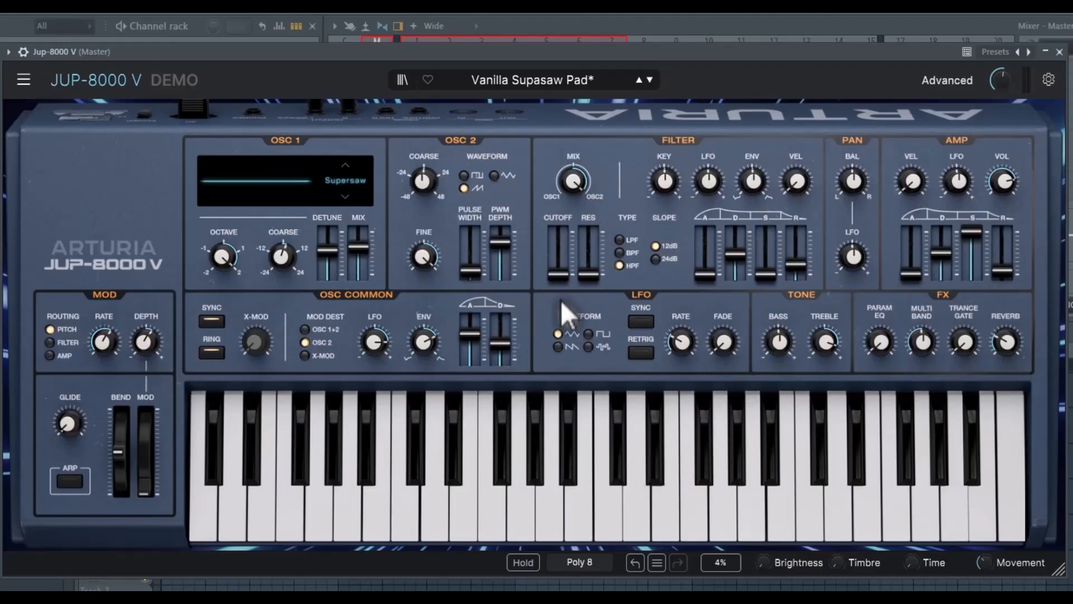
{"action": "left_click_drag", "start_coordinate": [557, 274], "coordinate": [558, 238]}
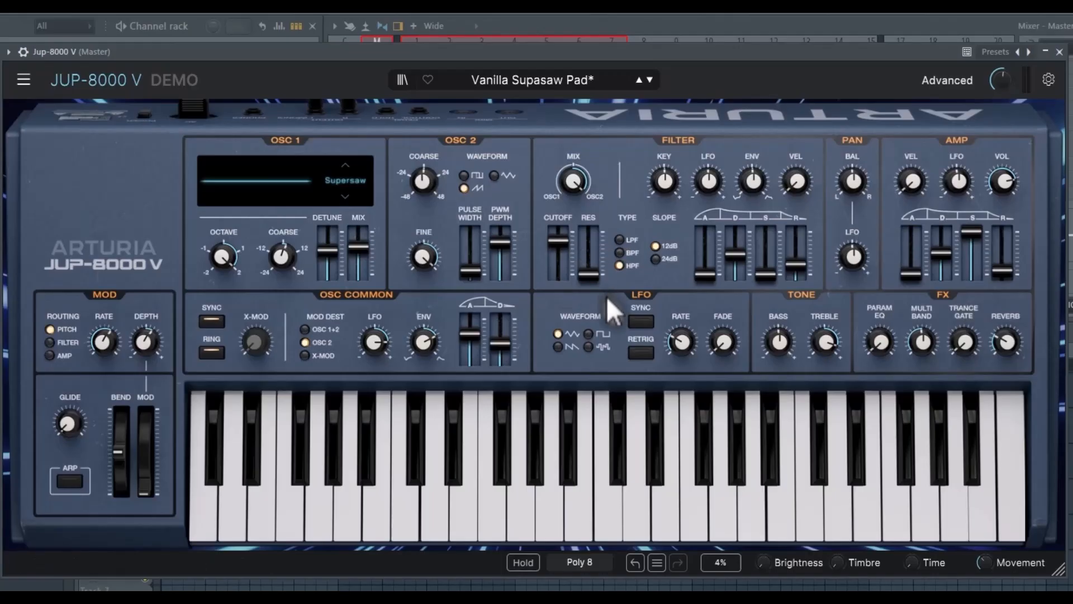
{"action": "left_click_drag", "start_coordinate": [592, 276], "coordinate": [591, 253]}
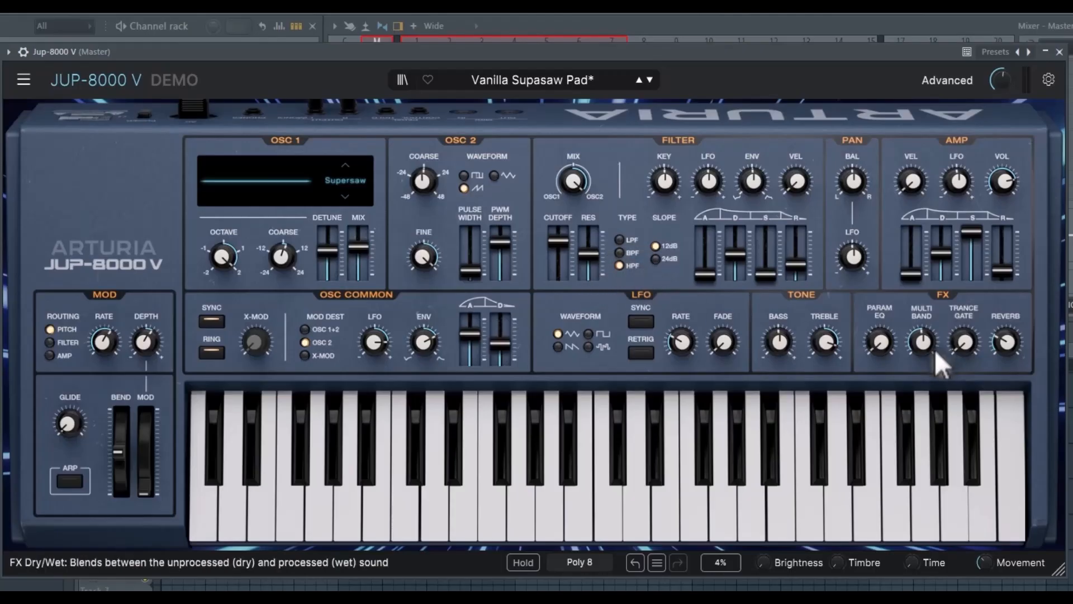
{"action": "left_click", "coordinate": [621, 256]}
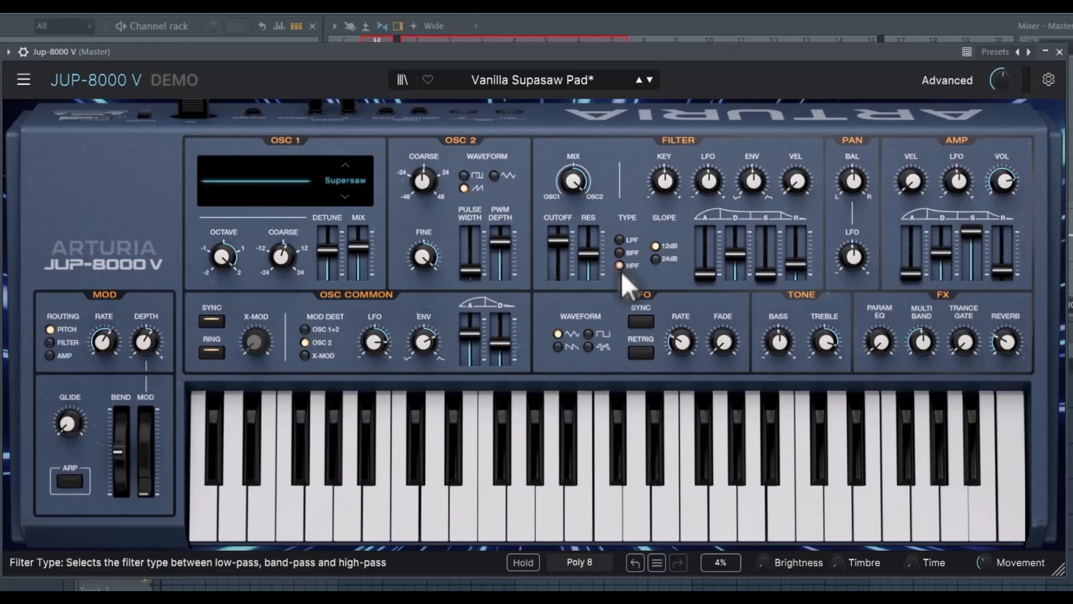
{"action": "left_click", "coordinate": [665, 246]}
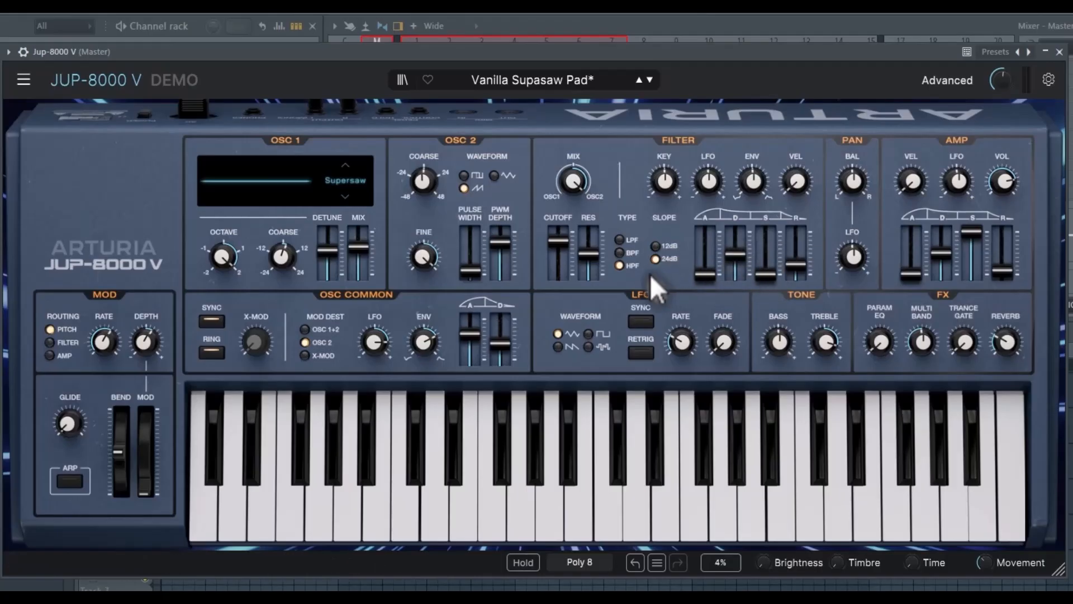
Step: Raise the filter envelope's attack and sustain, lower its decay slightly, and set its release to 2.49 s
{"action": "left_click_drag", "start_coordinate": [709, 277], "coordinate": [711, 238]}
{"action": "left_click_drag", "start_coordinate": [737, 251], "coordinate": [745, 227]}
{"action": "left_click_drag", "start_coordinate": [765, 273], "coordinate": [796, 249]}
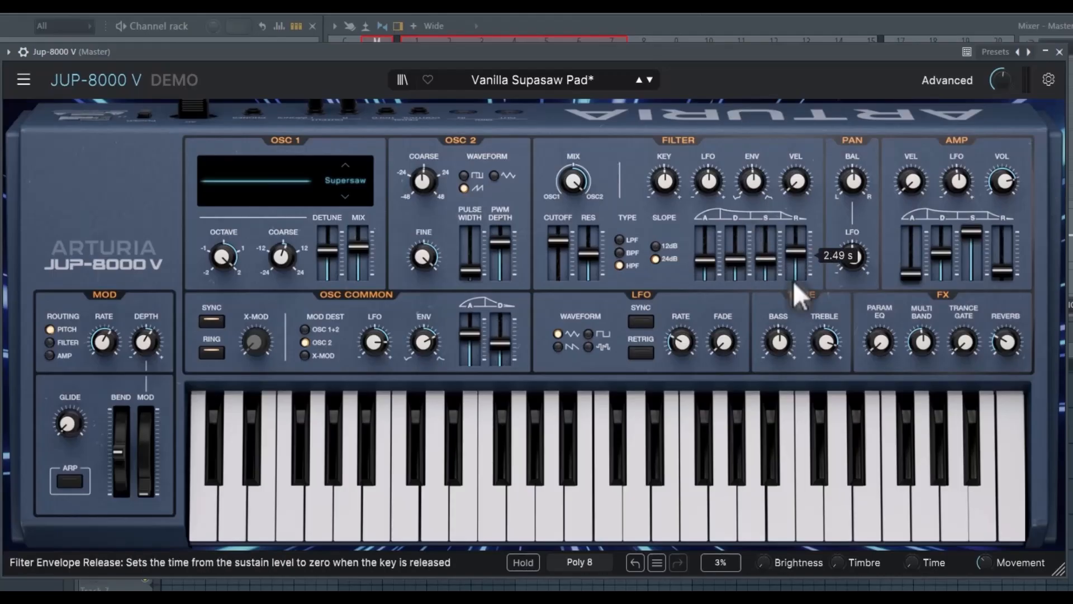
Step: Try the filter's key follow, check its LFO and envelope depths, and raise its velocity amount slightly
{"action": "mouse_move", "coordinate": [662, 180]}
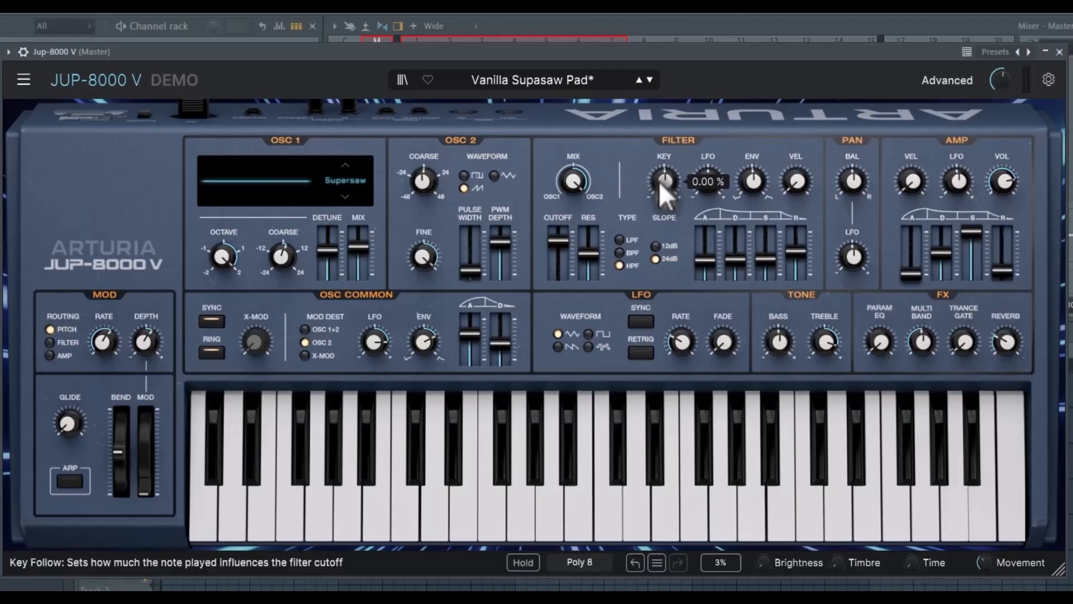
{"action": "mouse_move", "coordinate": [665, 180]}
{"action": "left_mouse_down"}
{"action": "mouse_move", "coordinate": [665, 121]}
{"action": "mouse_move", "coordinate": [665, 184]}
{"action": "left_mouse_up"}
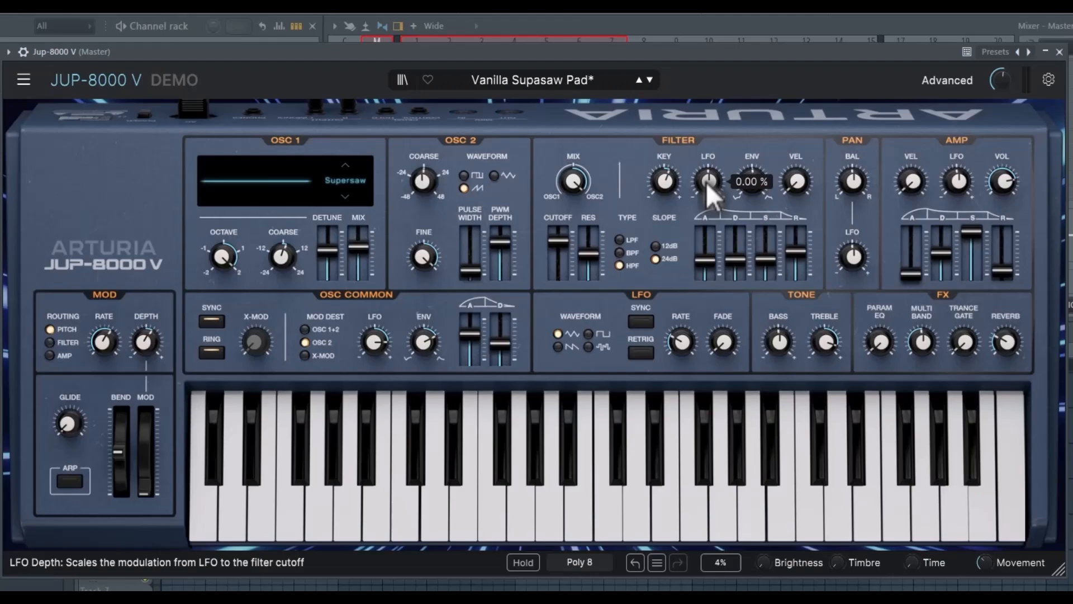
{"action": "mouse_move", "coordinate": [751, 182]}
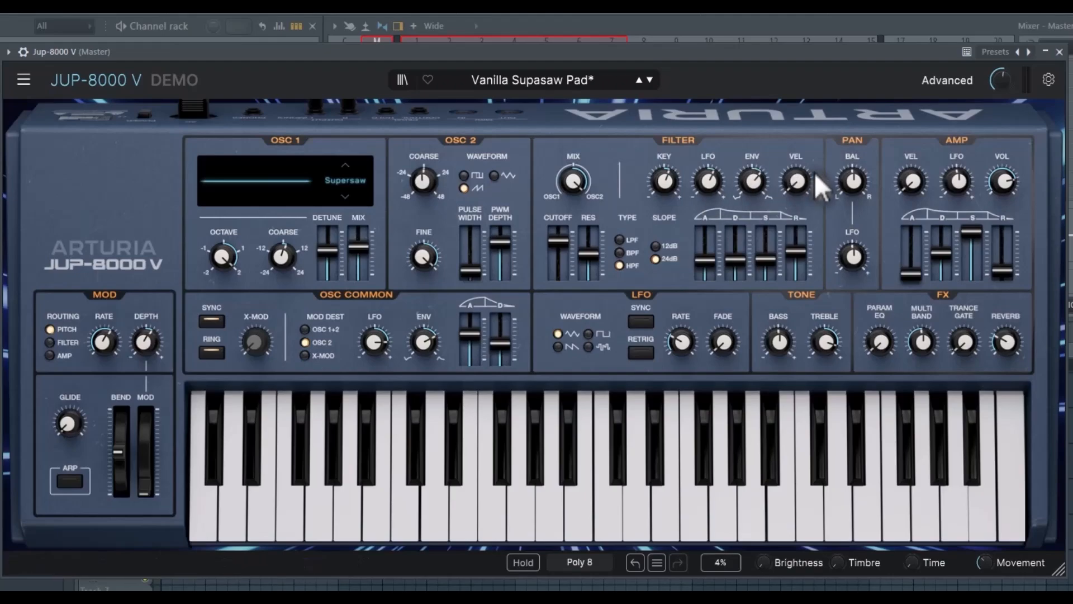
{"action": "mouse_move", "coordinate": [798, 188]}
{"action": "left_click_drag", "start_coordinate": [796, 186], "coordinate": [797, 168]}
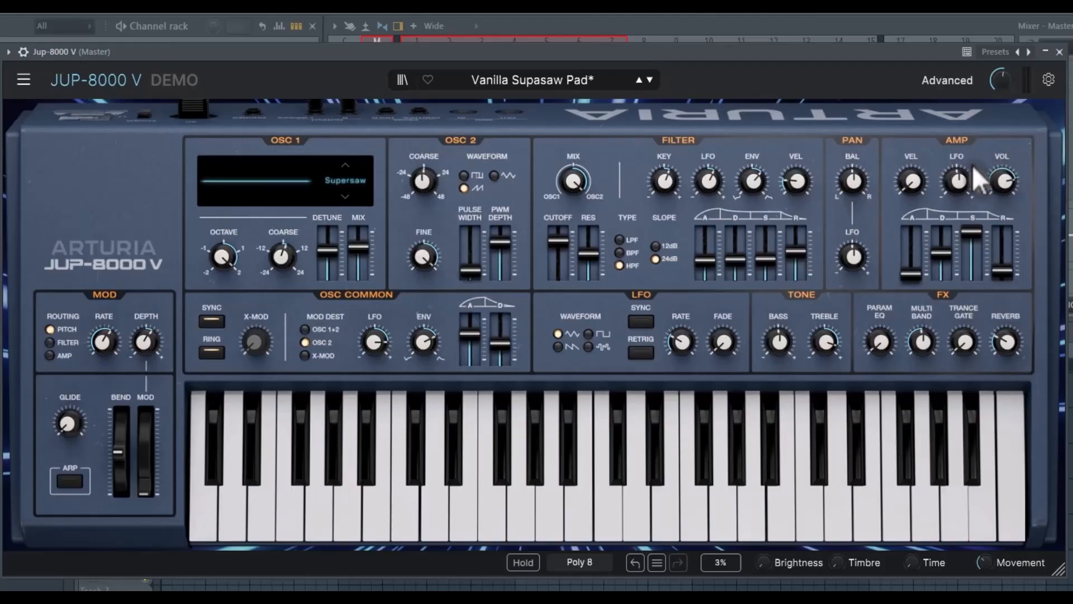
Step: Shape the amp envelope with a longer attack, slightly shorter decay, sustain reduced to about 70 %, and a longer release
{"action": "mouse_move", "coordinate": [904, 283]}
{"action": "left_click_drag", "start_coordinate": [905, 284], "coordinate": [905, 270]}
{"action": "mouse_move", "coordinate": [950, 251]}
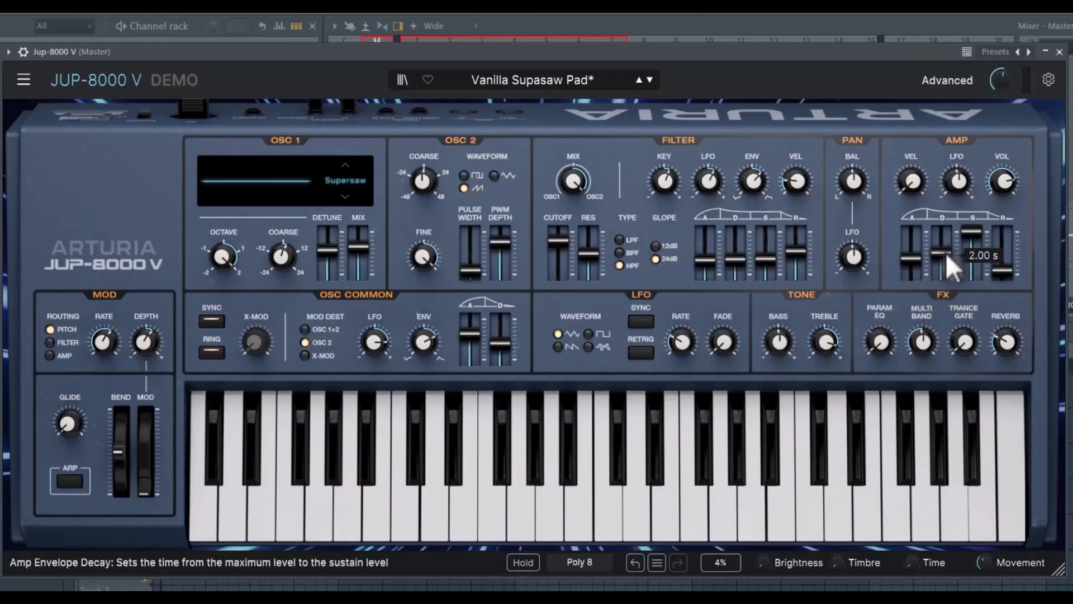
{"action": "left_click_drag", "start_coordinate": [945, 252], "coordinate": [945, 259]}
{"action": "left_click_drag", "start_coordinate": [978, 225], "coordinate": [979, 241]}
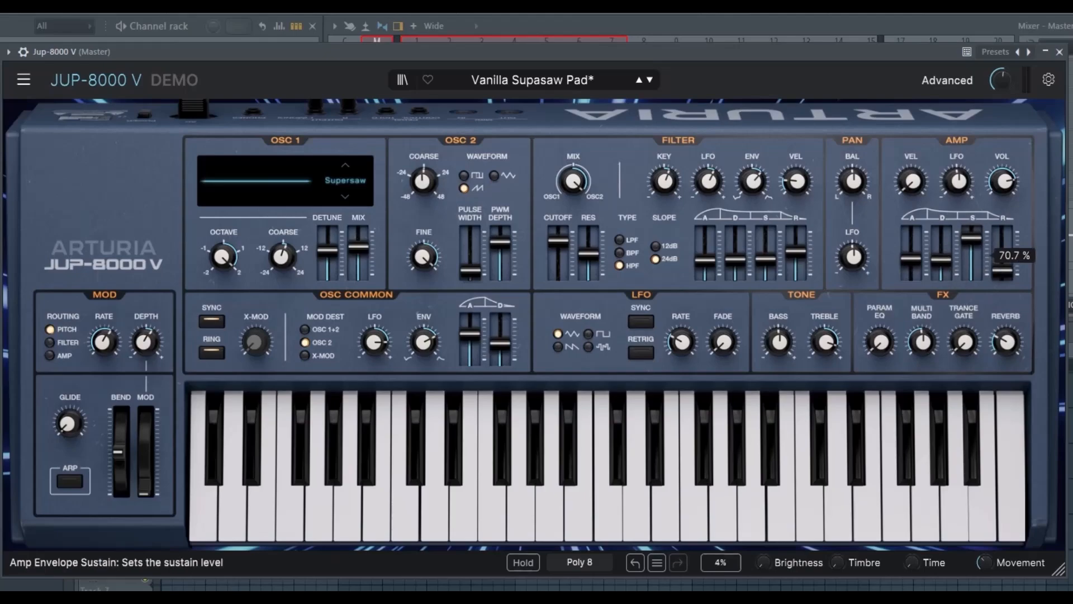
{"action": "left_click_drag", "start_coordinate": [979, 241], "coordinate": [979, 244]}
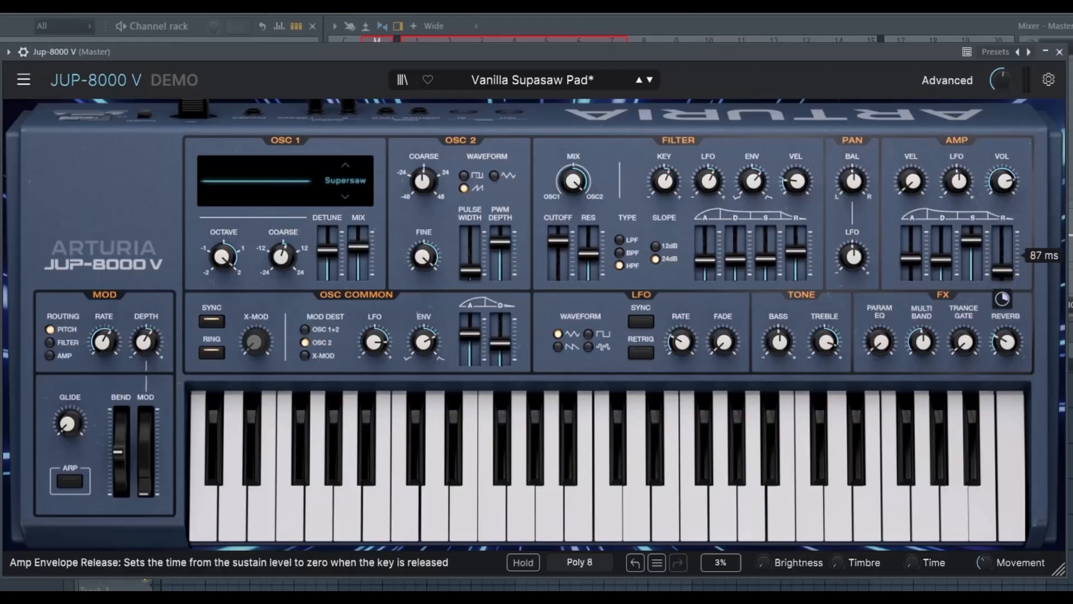
{"action": "left_click_drag", "start_coordinate": [1002, 271], "coordinate": [1002, 260]}
Step: Raise the amp's velocity amount strongly and sweep the filter's LFO depth to about -15.2 %
{"action": "mouse_move", "coordinate": [955, 183]}
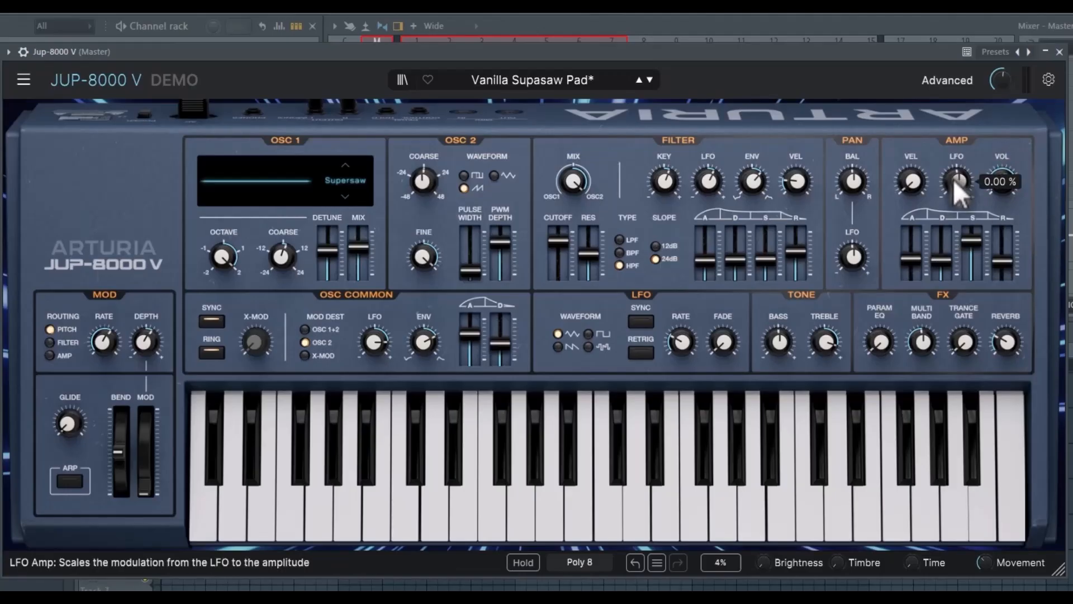
{"action": "left_click_drag", "start_coordinate": [912, 185], "coordinate": [912, 146]}
{"action": "mouse_move", "coordinate": [960, 179]}
{"action": "left_click_drag", "start_coordinate": [1008, 189], "coordinate": [1008, 188]}
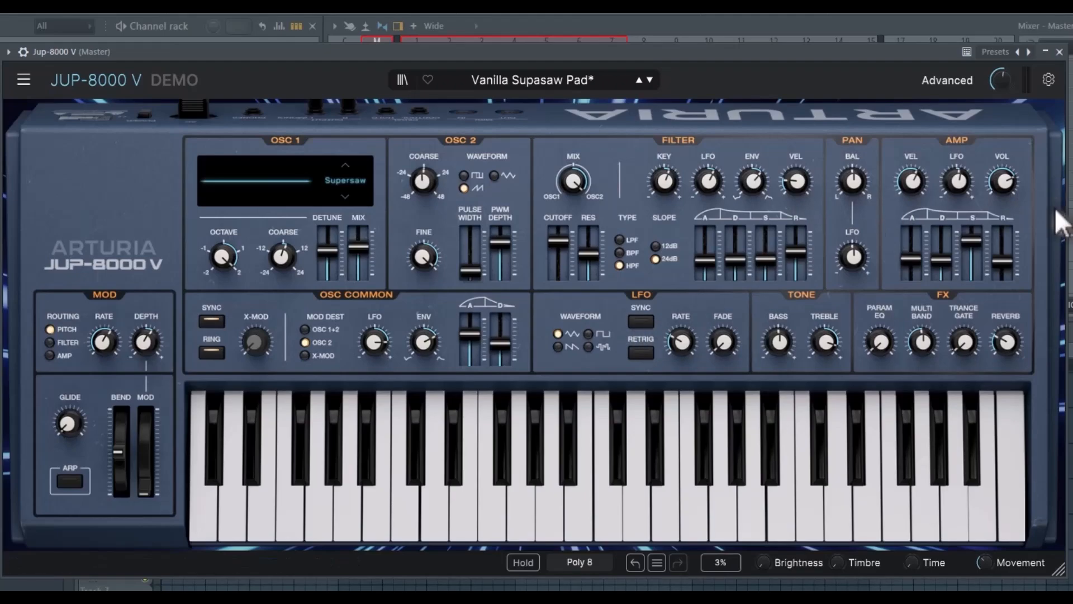
{"action": "mouse_move", "coordinate": [960, 174]}
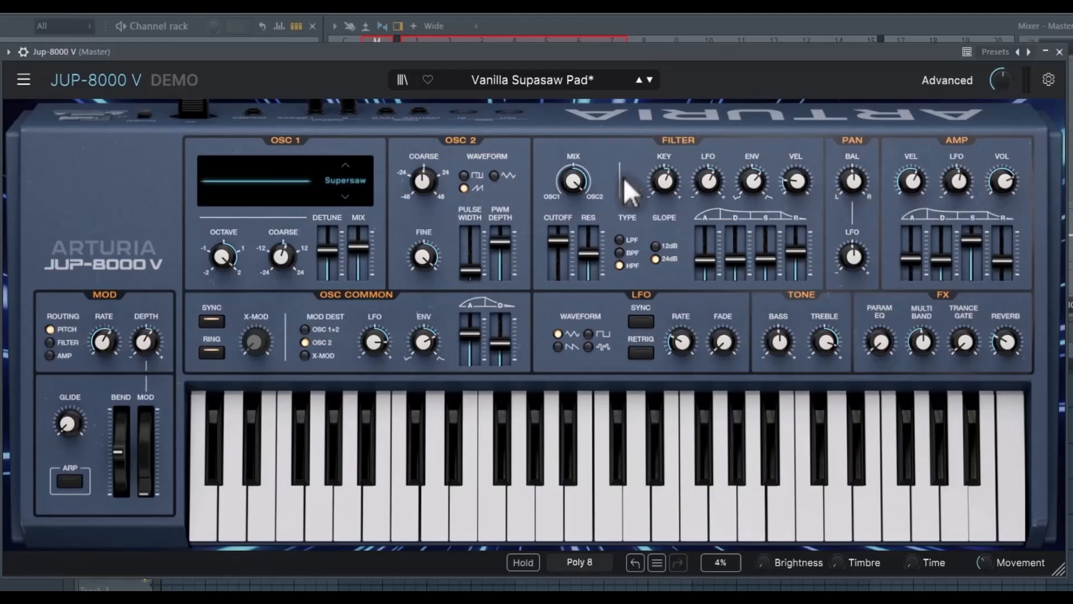
{"action": "mouse_move", "coordinate": [708, 177]}
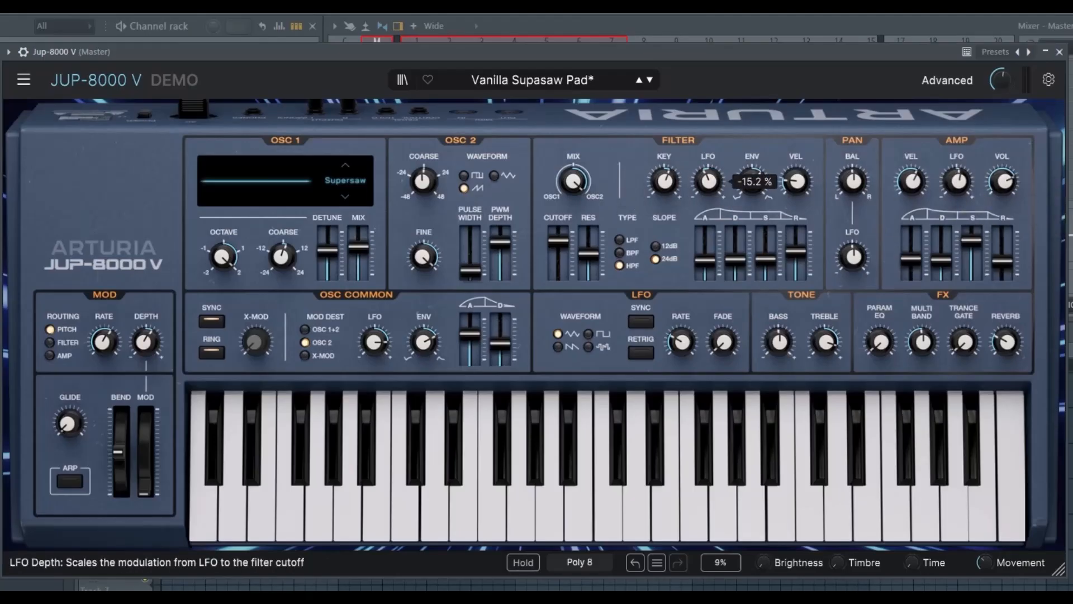
Step: Select the LFO's random stepped waveform with Retrig on, try a 27.30 s fade, and set the rate to 4.04 Hz
{"action": "left_click", "coordinate": [571, 347]}
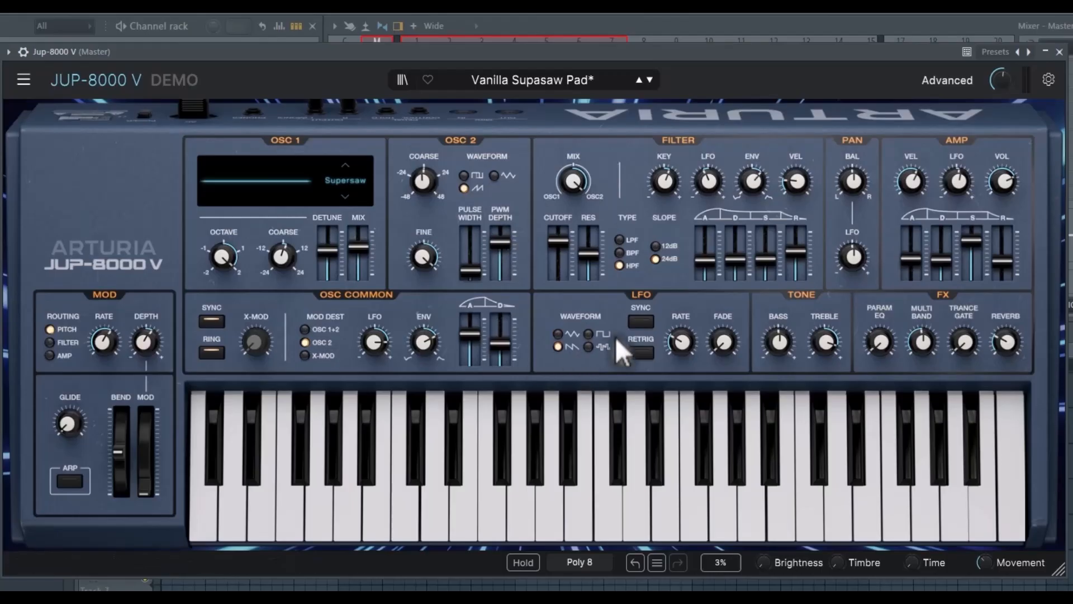
{"action": "left_click", "coordinate": [602, 334]}
{"action": "left_click", "coordinate": [637, 323]}
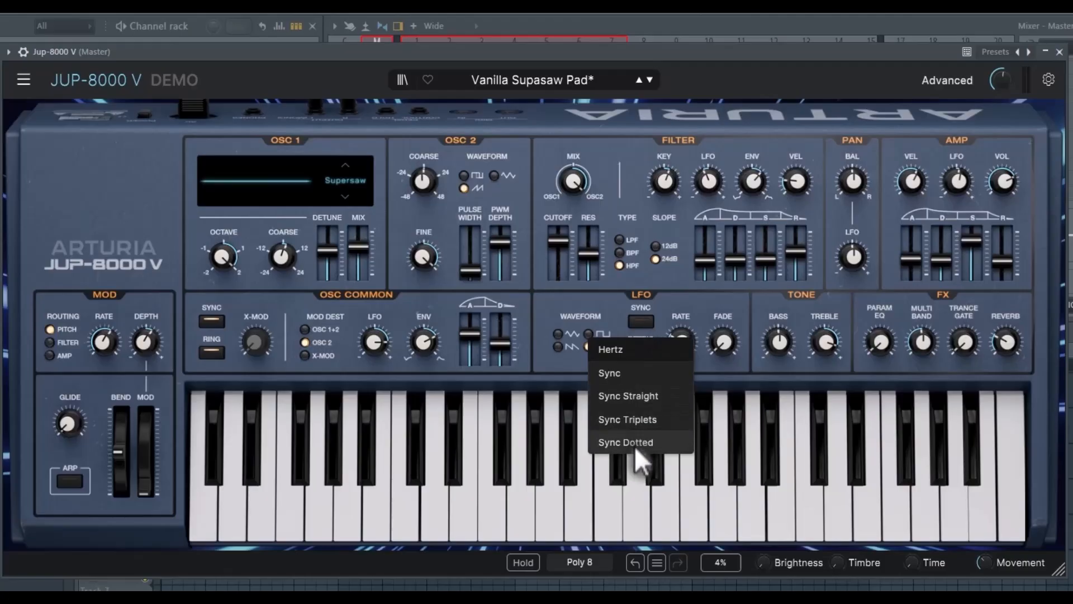
{"action": "left_click", "coordinate": [612, 317]}
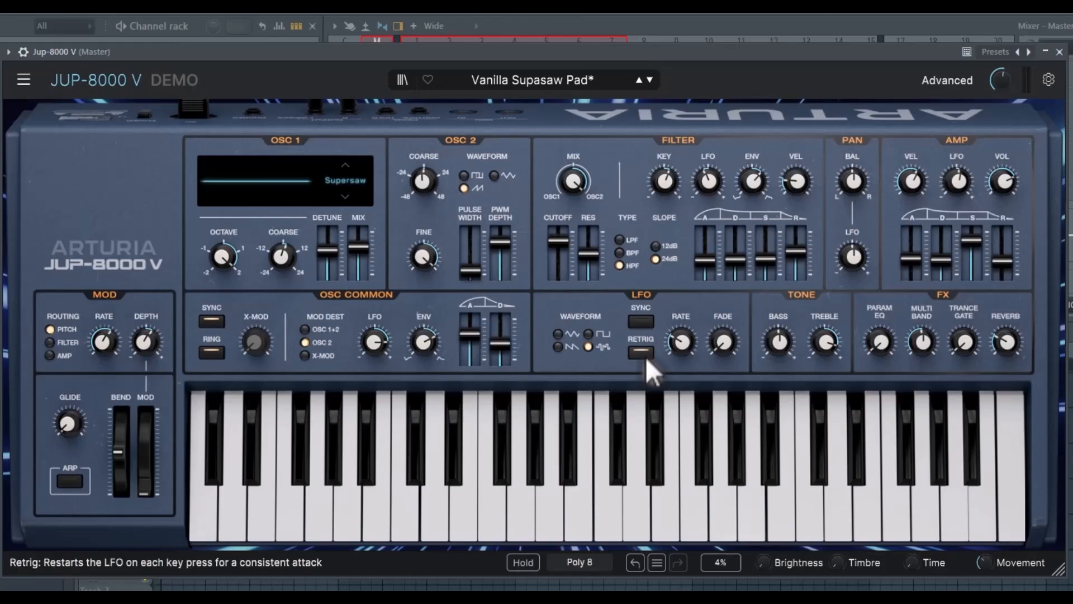
{"action": "left_click_drag", "start_coordinate": [724, 346], "coordinate": [724, 279]}
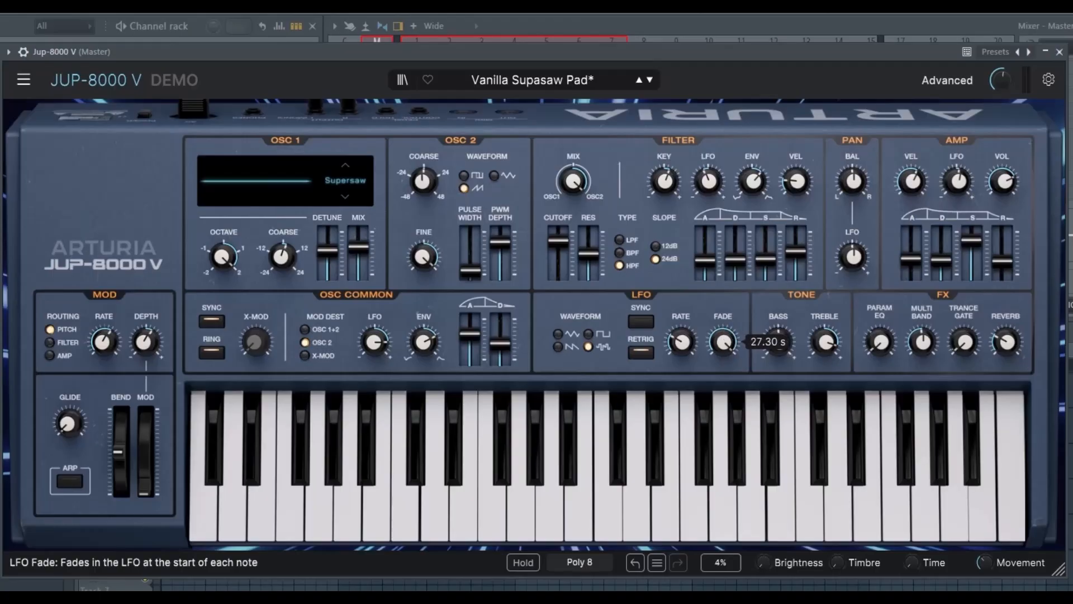
{"action": "left_click_drag", "start_coordinate": [685, 340], "coordinate": [685, 333]}
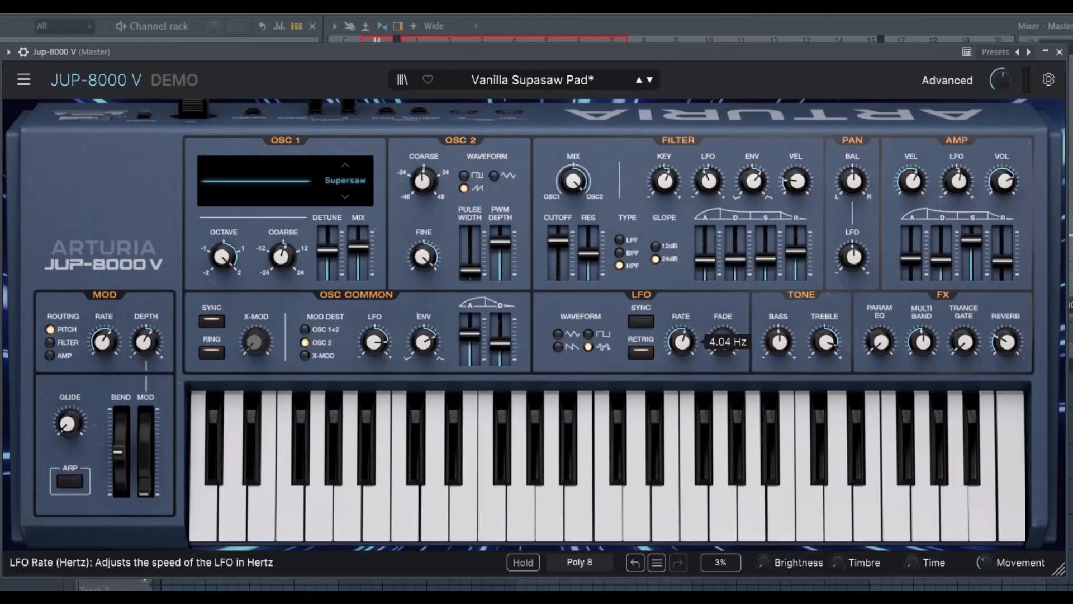
Step: Examine the pan, tone, FX and mod controls, including the Param EQ dry/wet amount
{"action": "mouse_move", "coordinate": [853, 180]}
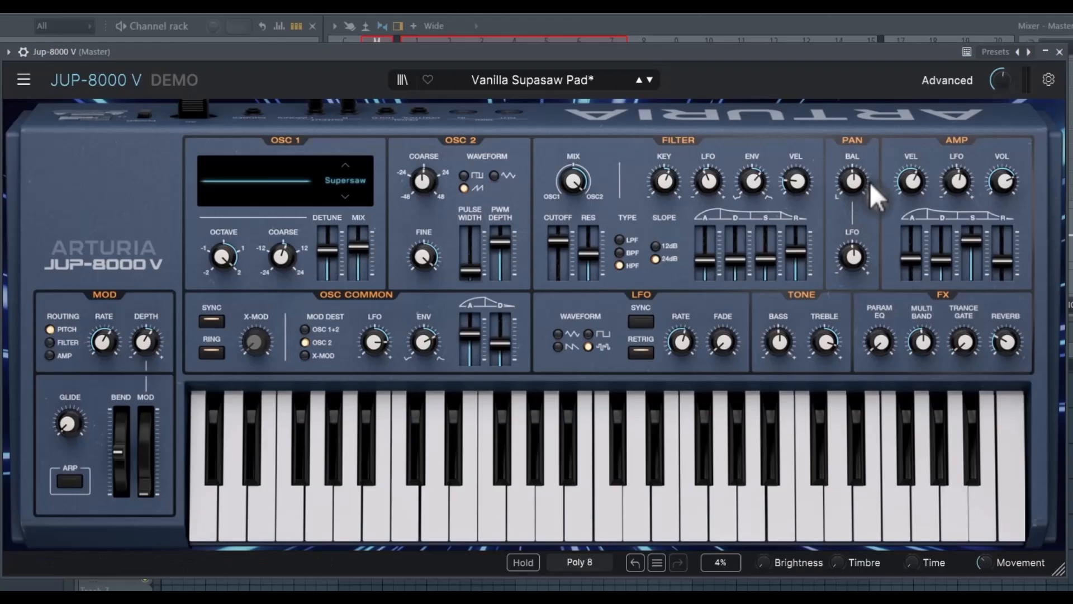
{"action": "mouse_move", "coordinate": [854, 261]}
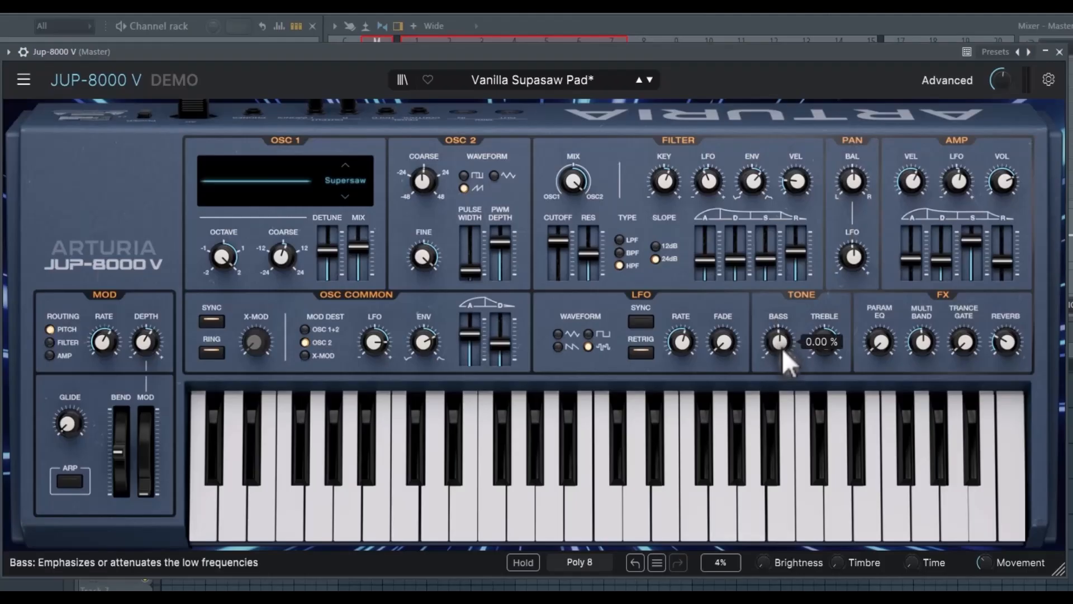
{"action": "mouse_move", "coordinate": [833, 342]}
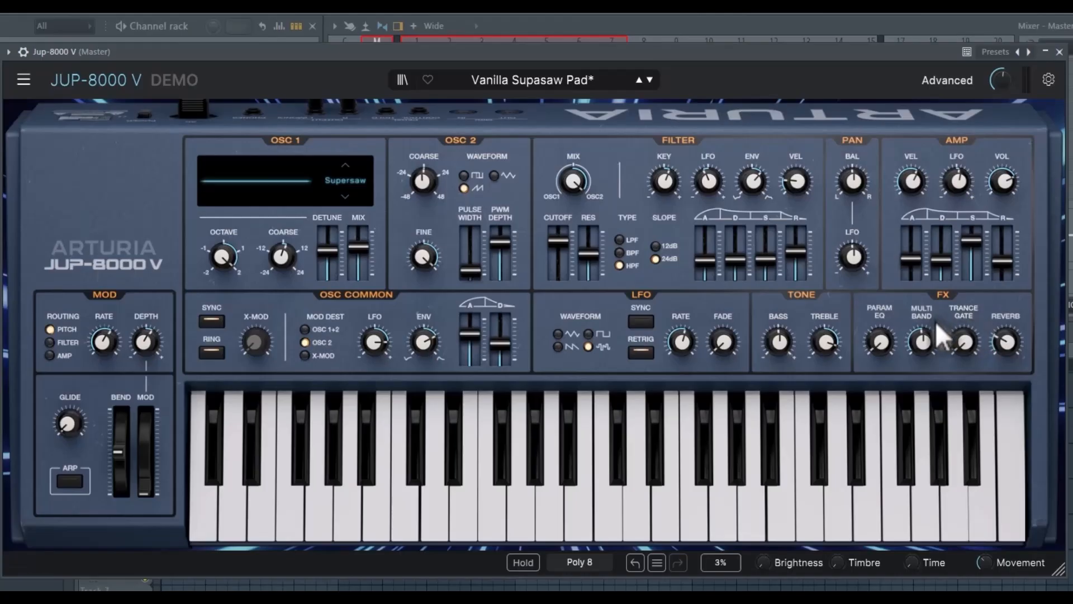
{"action": "mouse_move", "coordinate": [908, 340]}
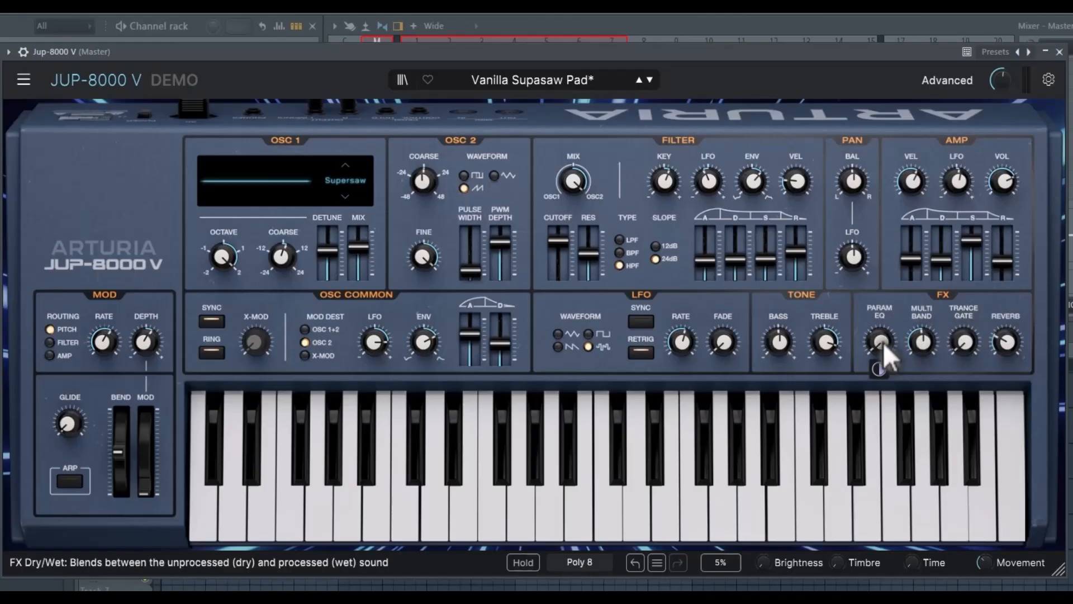
{"action": "mouse_move", "coordinate": [879, 342]}
{"action": "left_mouse_down"}
{"action": "mouse_move", "coordinate": [879, 316]}
{"action": "mouse_move", "coordinate": [879, 342]}
{"action": "left_mouse_up"}
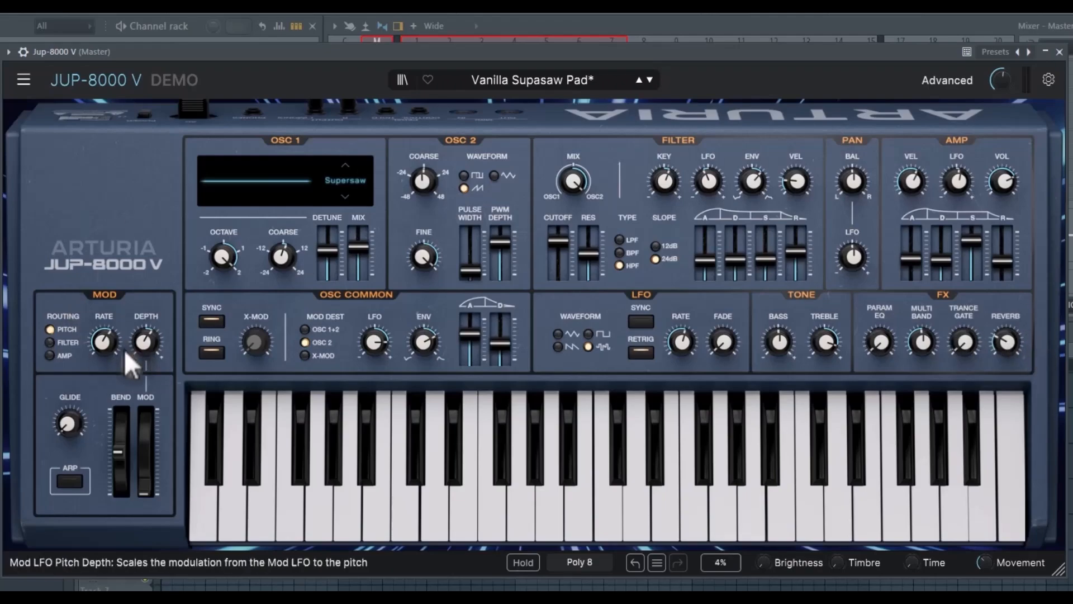
{"action": "mouse_move", "coordinate": [152, 366]}
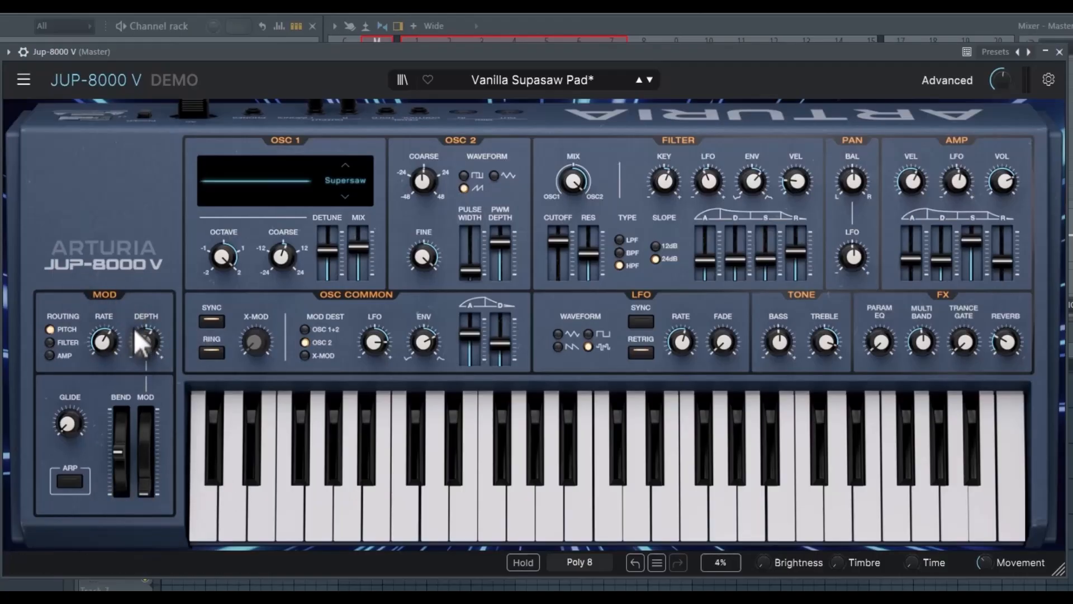
Step: Try the glide time, turn on the arpeggiator, and raise the mod wheel partway
{"action": "mouse_move", "coordinate": [59, 429]}
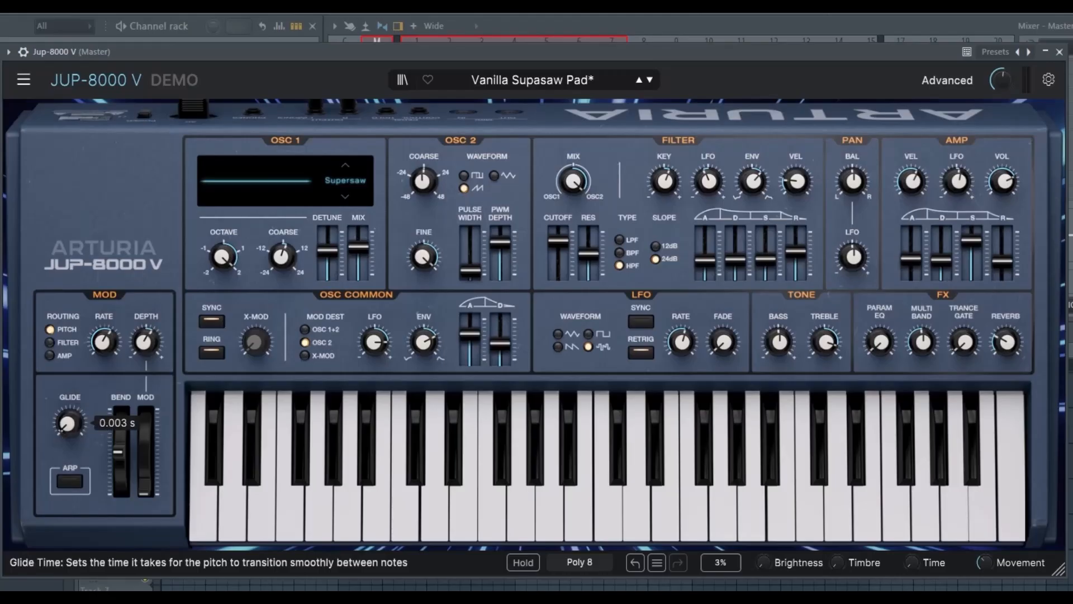
{"action": "mouse_move", "coordinate": [69, 432]}
{"action": "left_mouse_down"}
{"action": "mouse_move", "coordinate": [69, 363]}
{"action": "mouse_move", "coordinate": [70, 431]}
{"action": "left_mouse_up"}
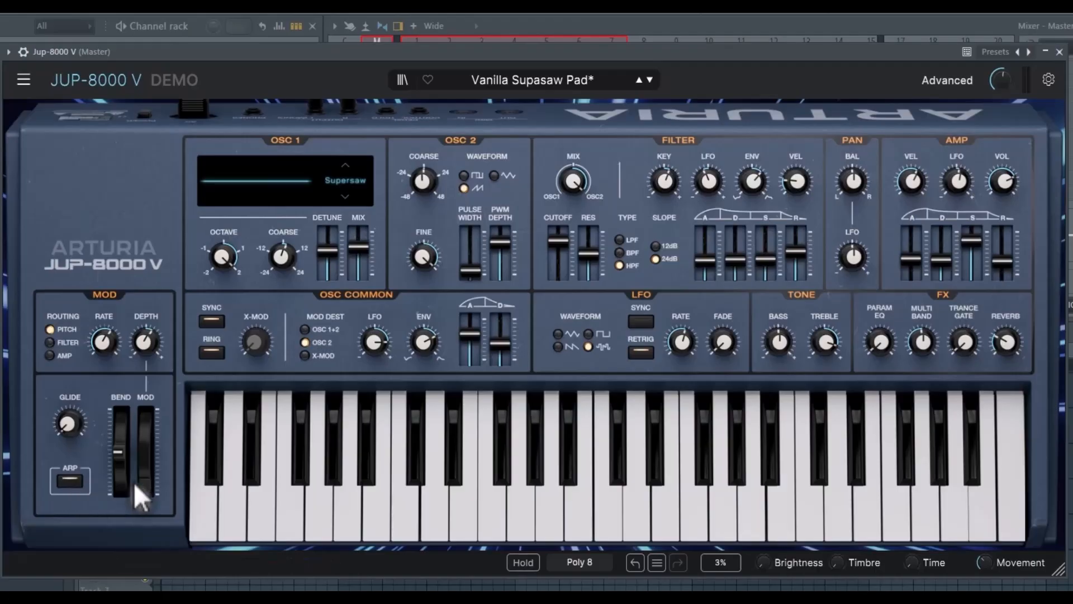
{"action": "mouse_move", "coordinate": [121, 465]}
{"action": "left_click_drag", "start_coordinate": [144, 429], "coordinate": [144, 465]}
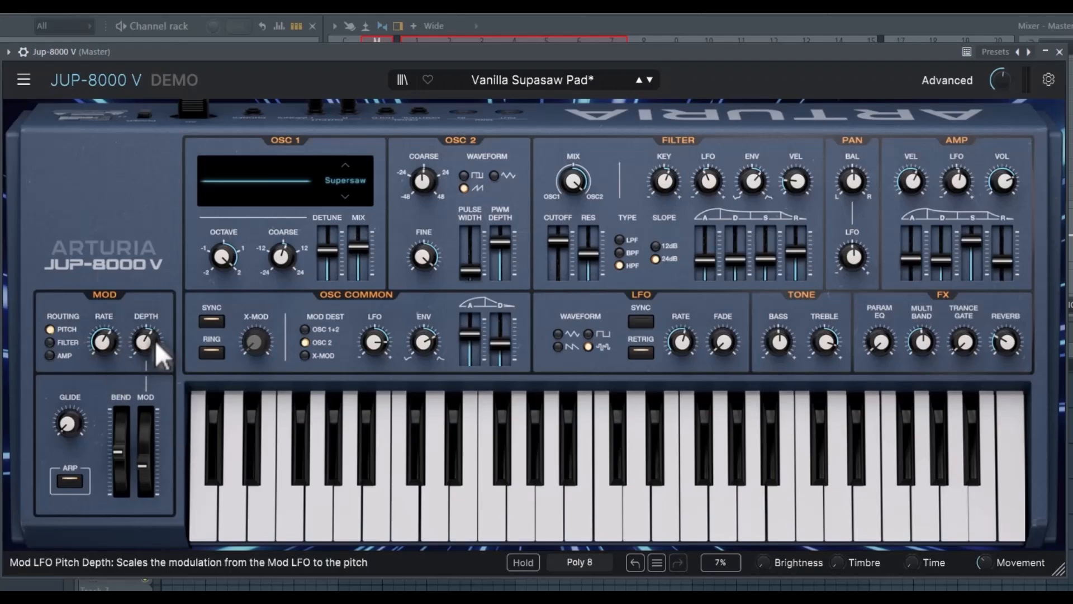
Step: Raise the mod LFO's pitch depth, lower its rate, and switch its routing through FILTER to AMP
{"action": "mouse_move", "coordinate": [148, 340]}
{"action": "left_mouse_down"}
{"action": "mouse_move", "coordinate": [148, 408]}
{"action": "mouse_move", "coordinate": [148, 296]}
{"action": "mouse_move", "coordinate": [149, 323]}
{"action": "left_mouse_up"}
{"action": "left_click_drag", "start_coordinate": [148, 323], "coordinate": [148, 332]}
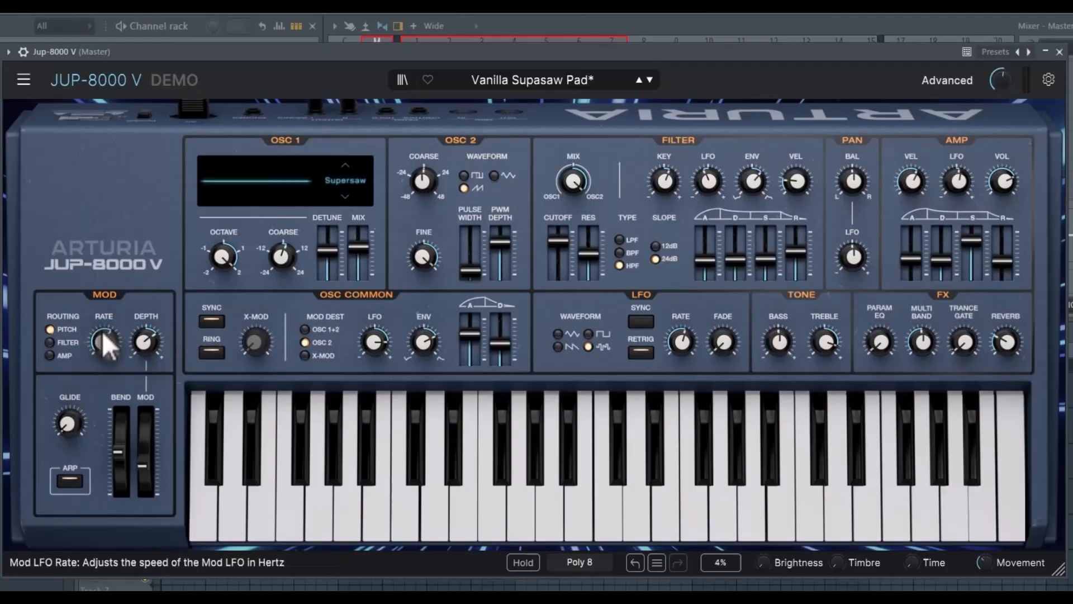
{"action": "mouse_move", "coordinate": [102, 333]}
{"action": "left_mouse_down"}
{"action": "mouse_move", "coordinate": [102, 355]}
{"action": "mouse_move", "coordinate": [102, 313]}
{"action": "mouse_move", "coordinate": [102, 347]}
{"action": "left_mouse_up"}
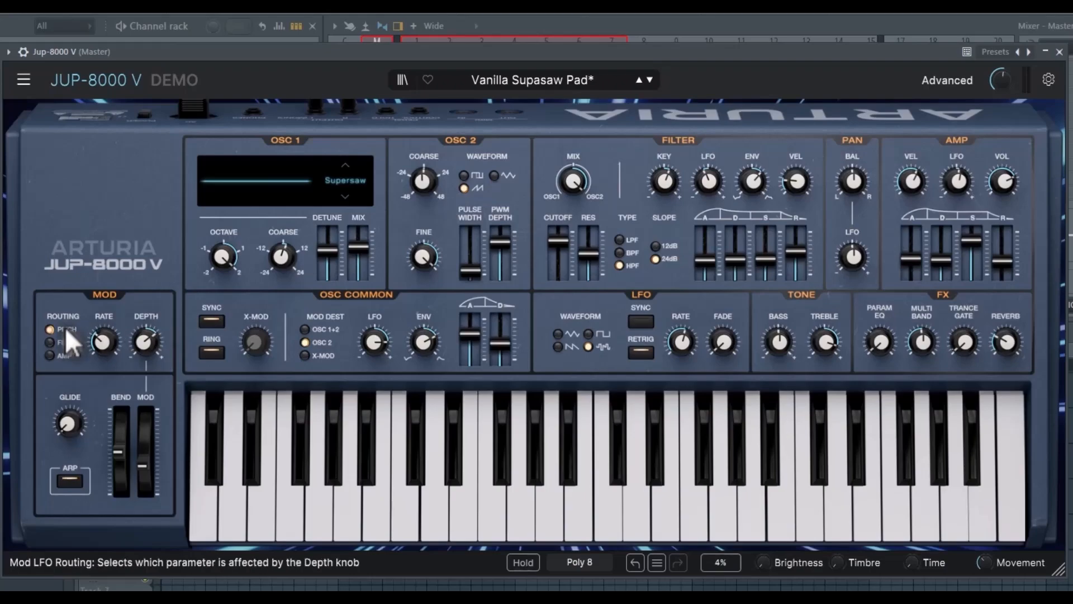
{"action": "left_click", "coordinate": [56, 342]}
{"action": "left_click", "coordinate": [51, 355]}
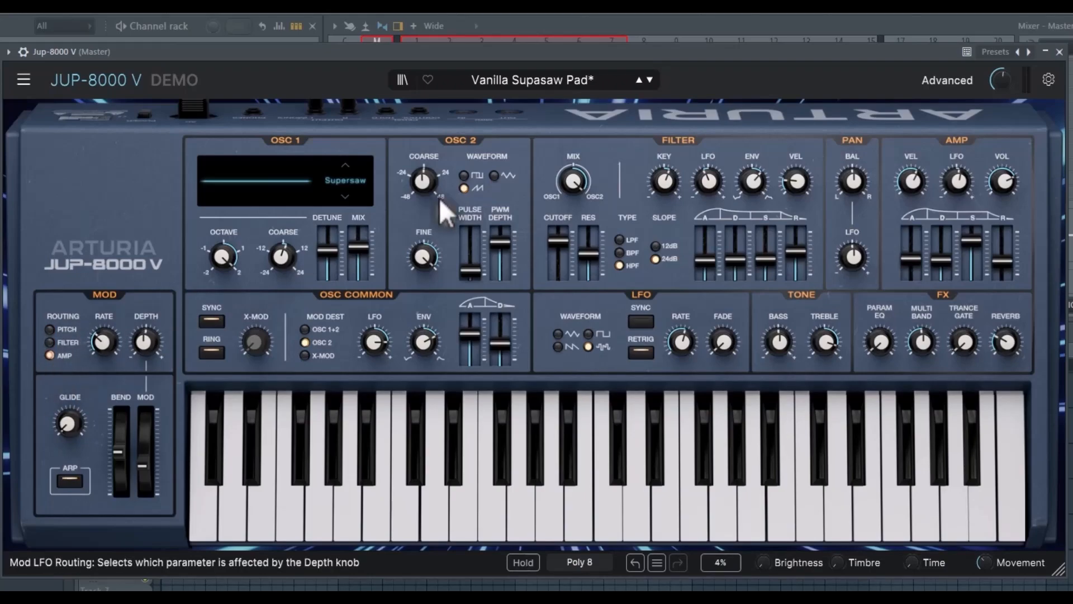
Step: Open the advanced view and look through the Effects, both Function, Random, Keyboard and Macros pages
{"action": "left_click", "coordinate": [943, 80]}
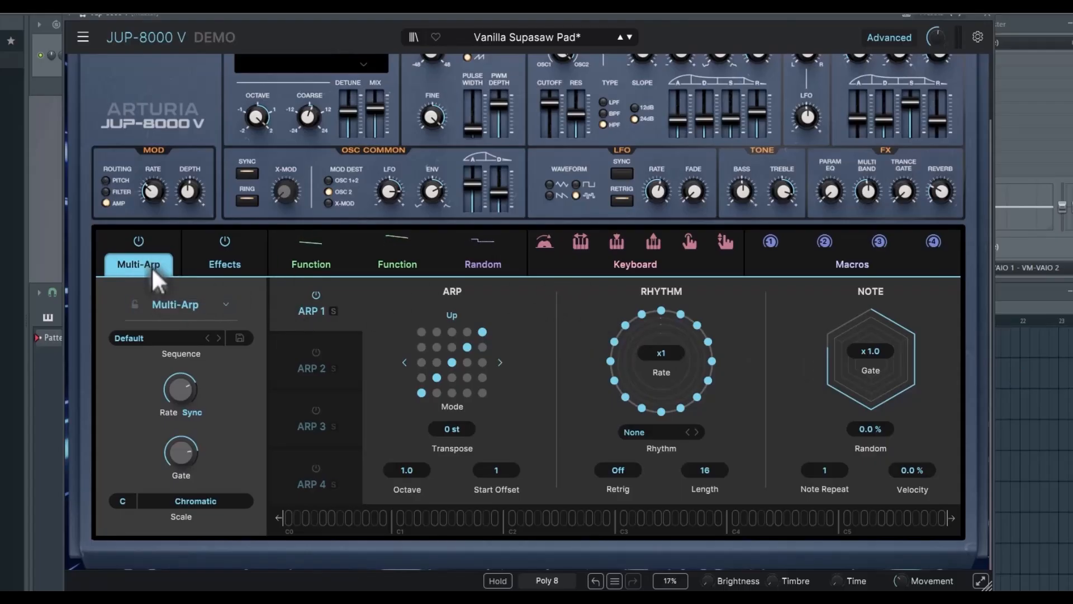
{"action": "left_click", "coordinate": [206, 266]}
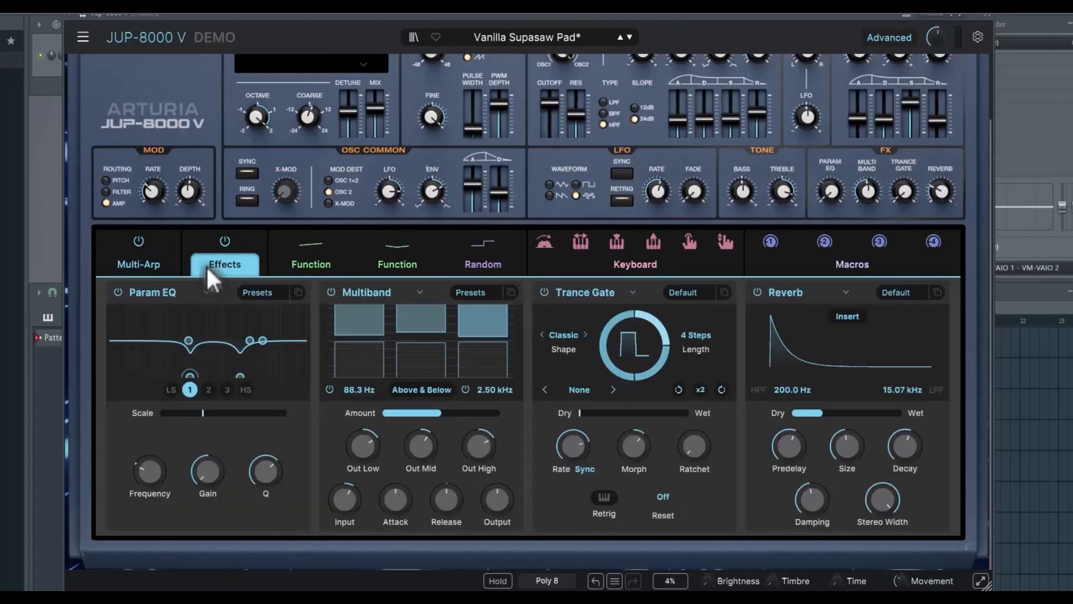
{"action": "left_click", "coordinate": [305, 266]}
{"action": "left_click", "coordinate": [391, 268]}
{"action": "left_click", "coordinate": [488, 267]}
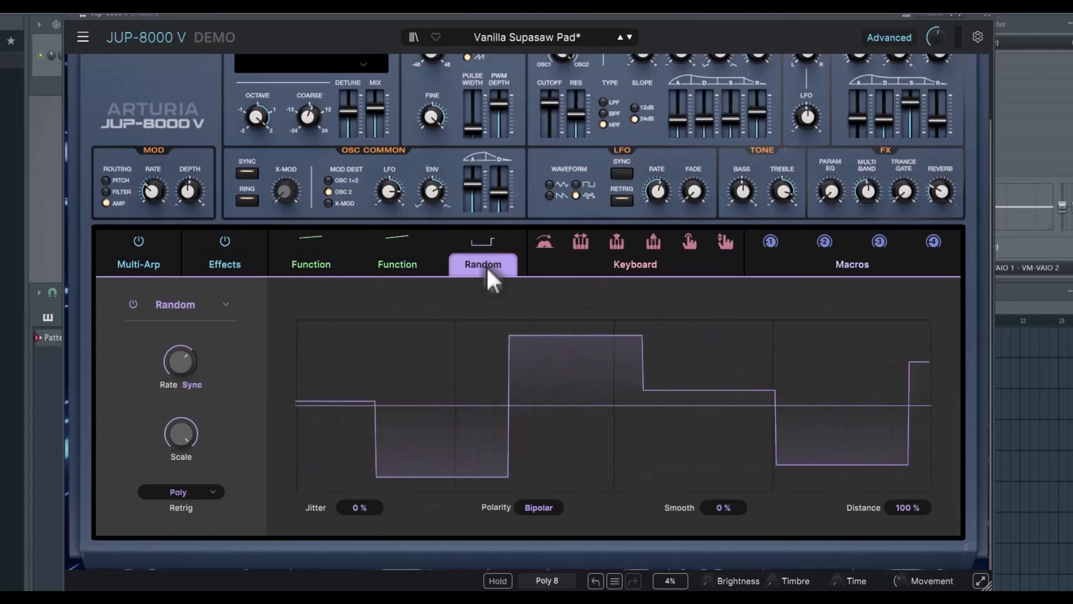
{"action": "left_click", "coordinate": [621, 274]}
{"action": "left_click", "coordinate": [840, 264]}
Step: Return to the Multi-Arp page and switch its mode to Sequencer
{"action": "left_click", "coordinate": [112, 274]}
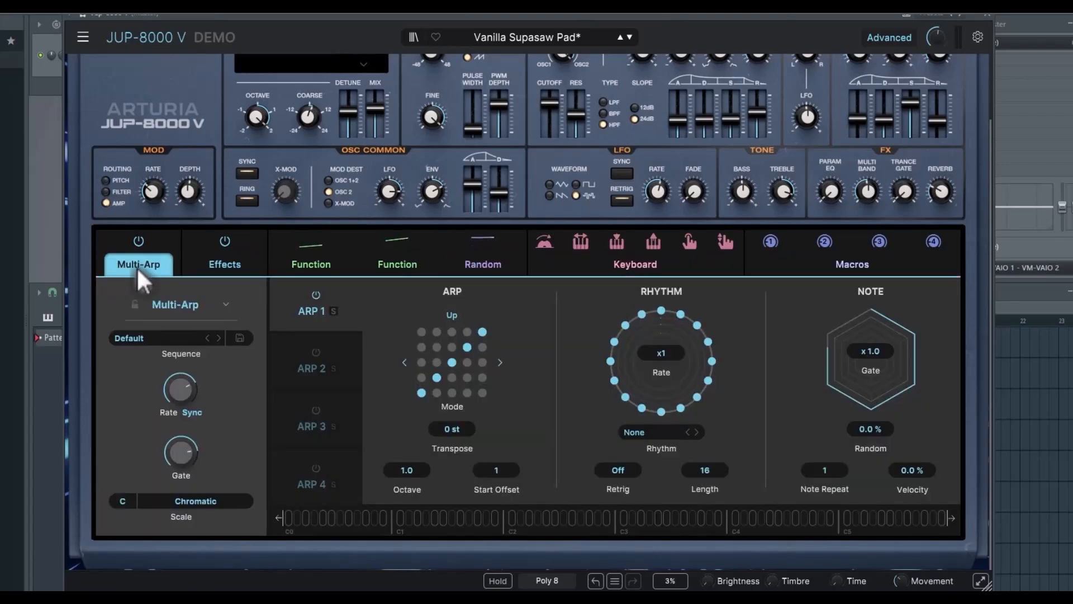
{"action": "left_click", "coordinate": [230, 304]}
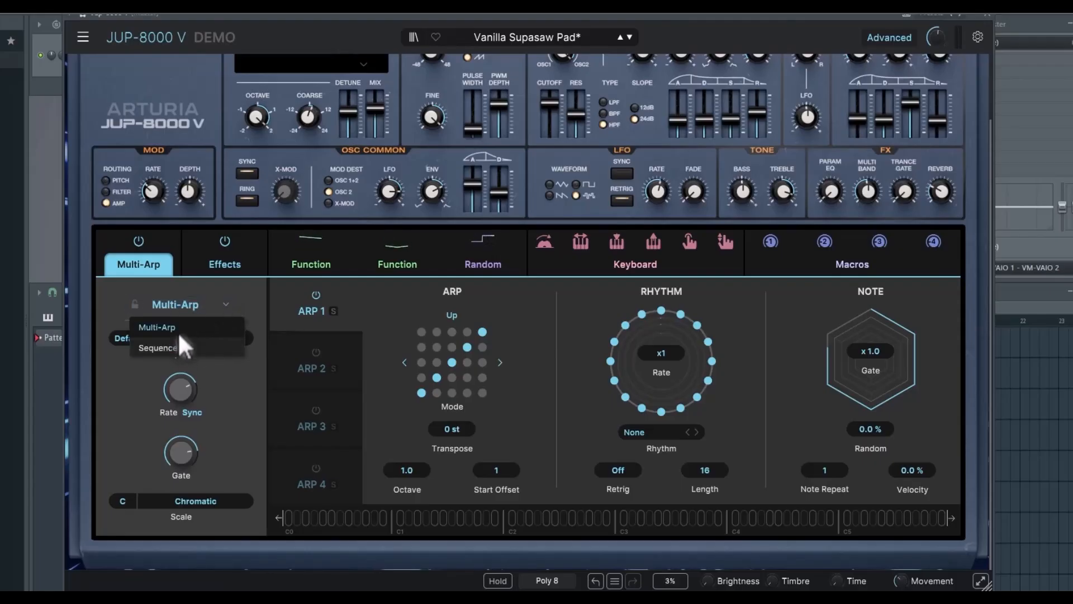
{"action": "left_click", "coordinate": [189, 346]}
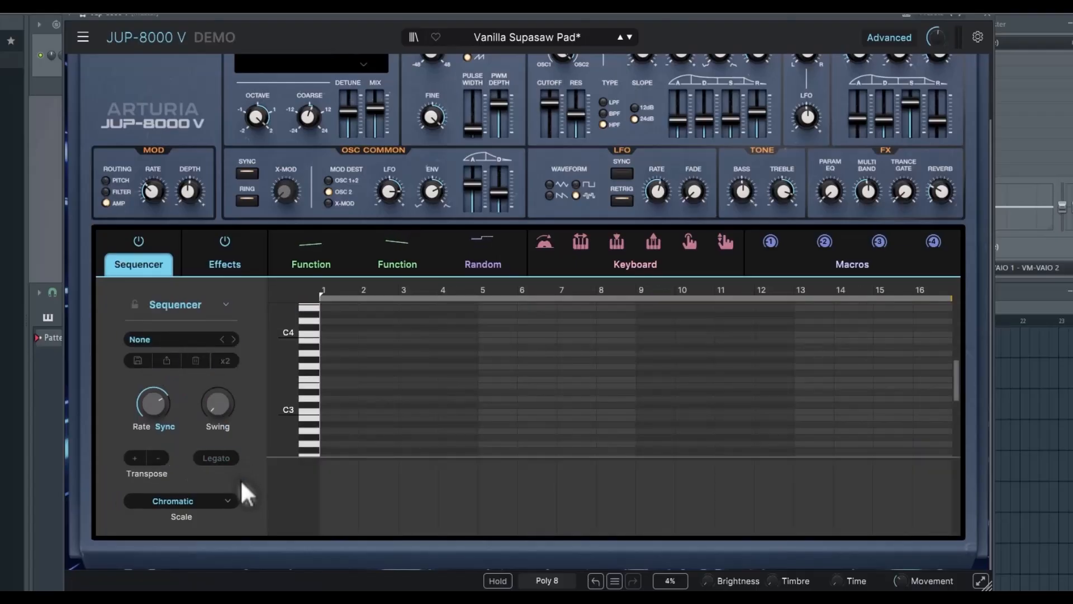
Step: Switch the mode back to Multi-Arp and browse the sequence presets from Alberti Alberto to Down 3 Octaves
{"action": "left_click", "coordinate": [220, 303]}
{"action": "left_click", "coordinate": [161, 335]}
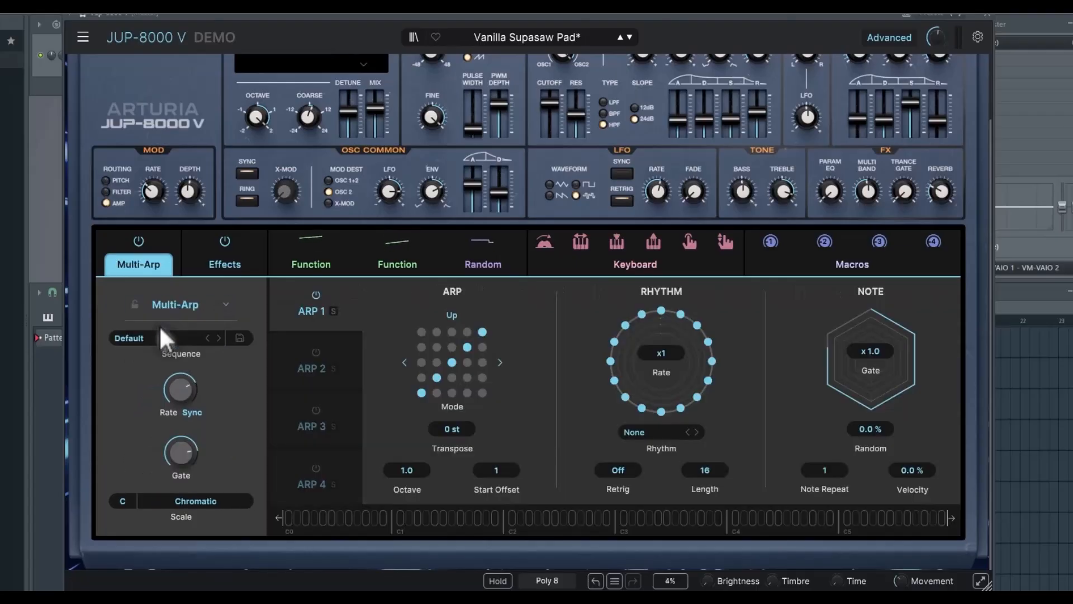
{"action": "left_click", "coordinate": [189, 337]}
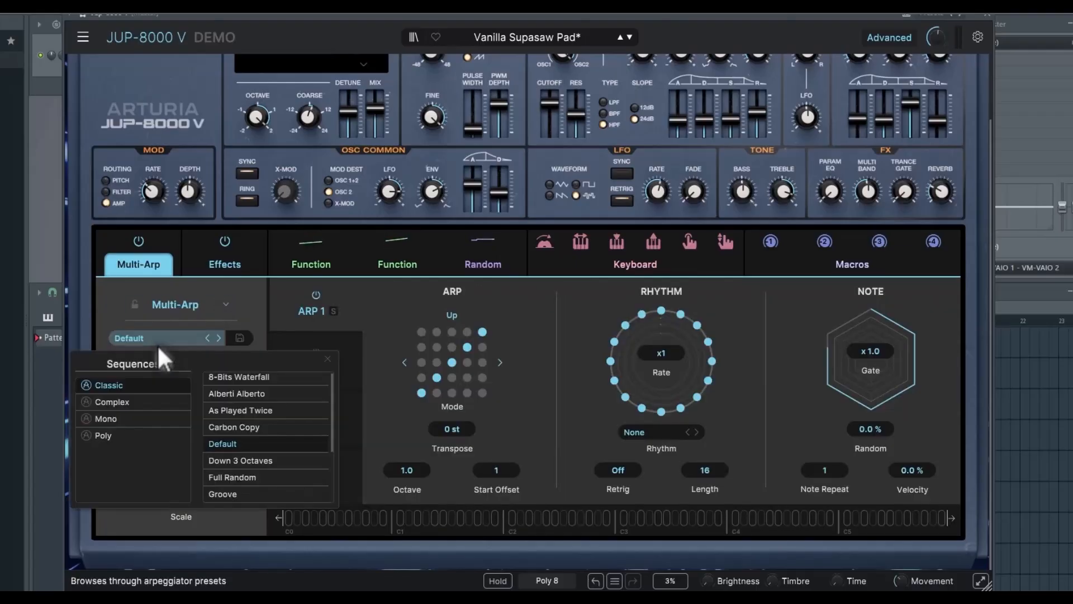
{"action": "left_click", "coordinate": [270, 391]}
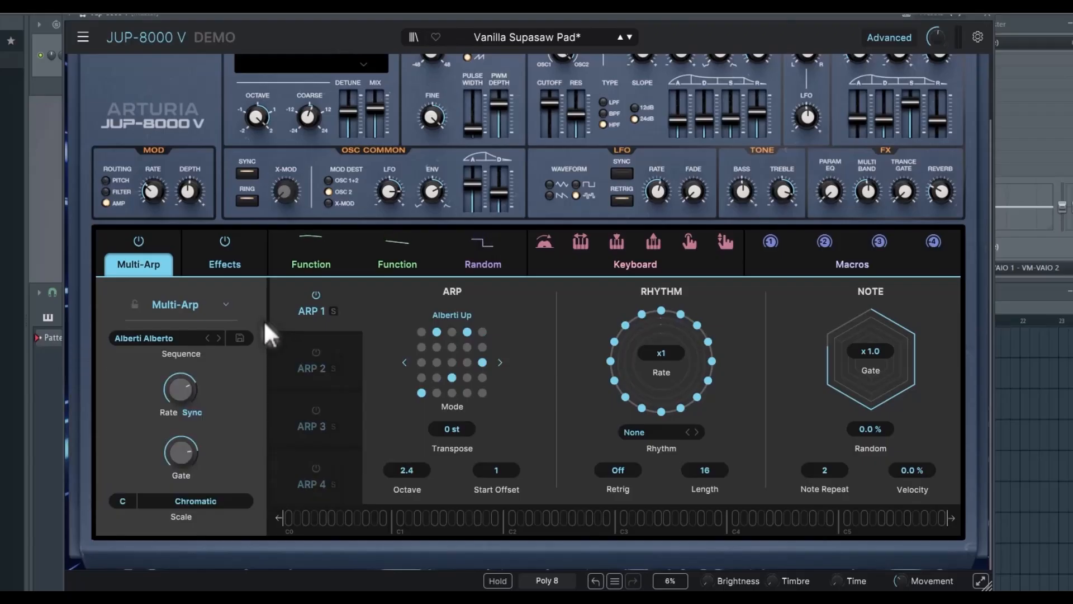
{"action": "left_click", "coordinate": [218, 338]}
{"action": "left_click", "coordinate": [218, 337]}
{"action": "left_click", "coordinate": [217, 337]}
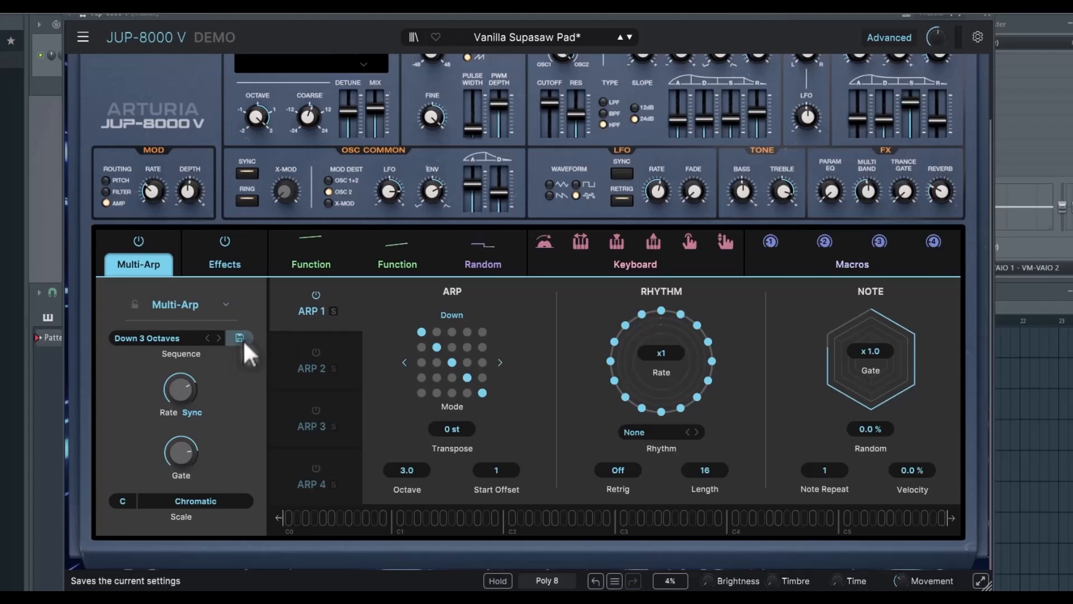
Step: Adjust the Multi-Arp's global rate, switch its rate type to BPM, and raise the global gate
{"action": "mouse_move", "coordinate": [185, 384]}
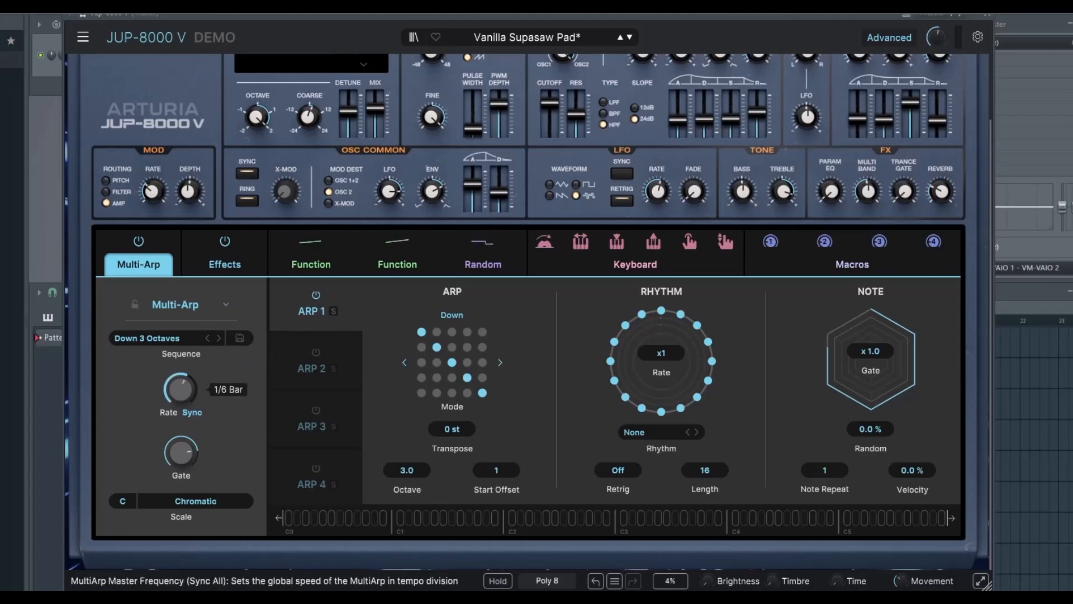
{"action": "mouse_move", "coordinate": [183, 386]}
{"action": "left_mouse_down"}
{"action": "mouse_move", "coordinate": [183, 412]}
{"action": "mouse_move", "coordinate": [185, 380]}
{"action": "left_mouse_up"}
{"action": "left_click", "coordinate": [193, 412]}
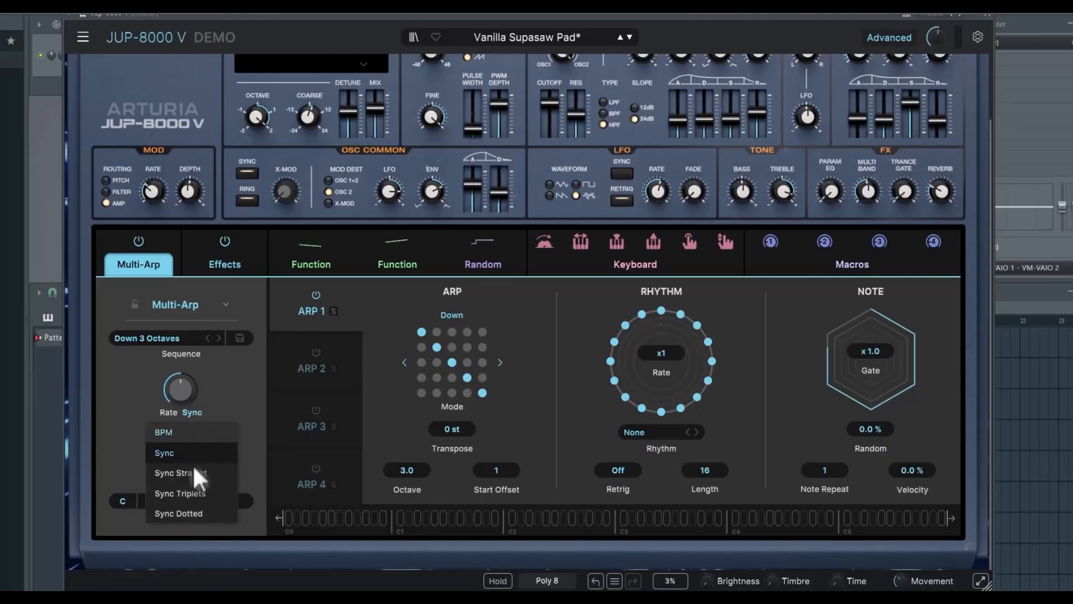
{"action": "left_click", "coordinate": [190, 432]}
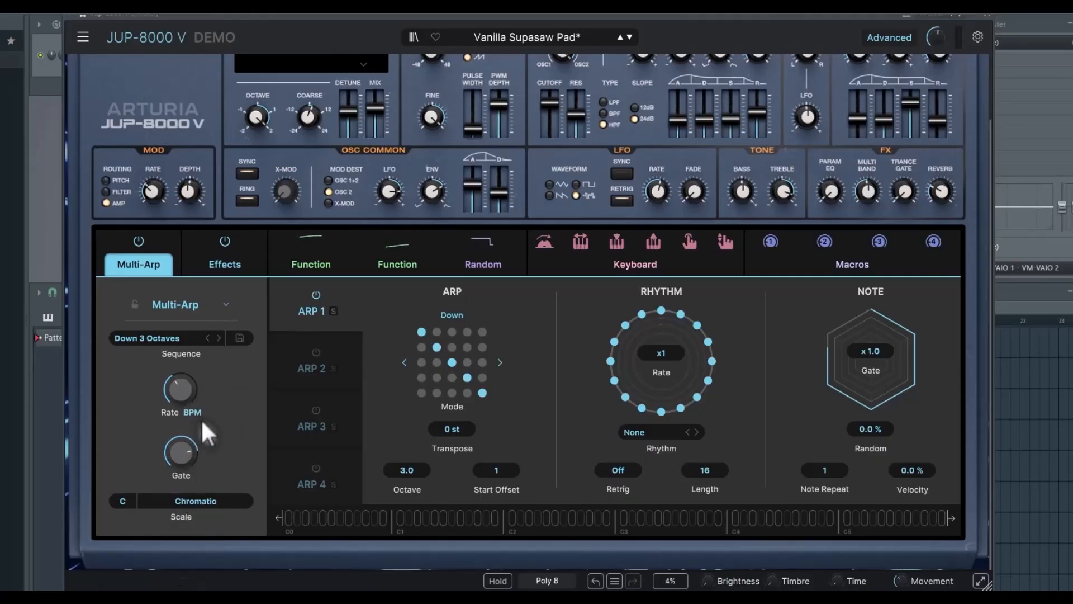
{"action": "left_click", "coordinate": [194, 413]}
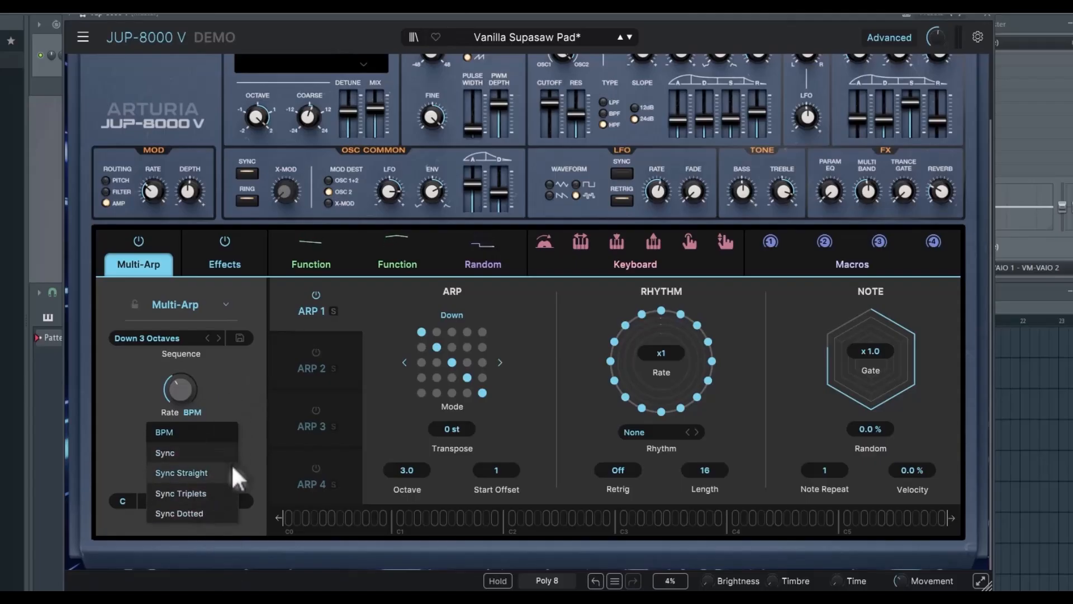
{"action": "left_click", "coordinate": [232, 377]}
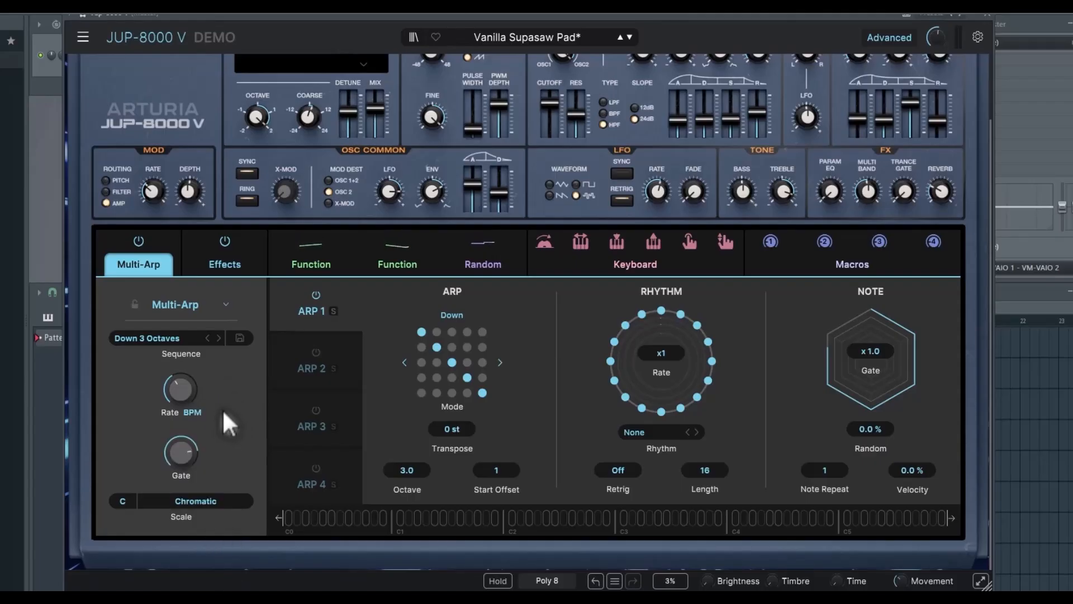
{"action": "mouse_move", "coordinate": [186, 457]}
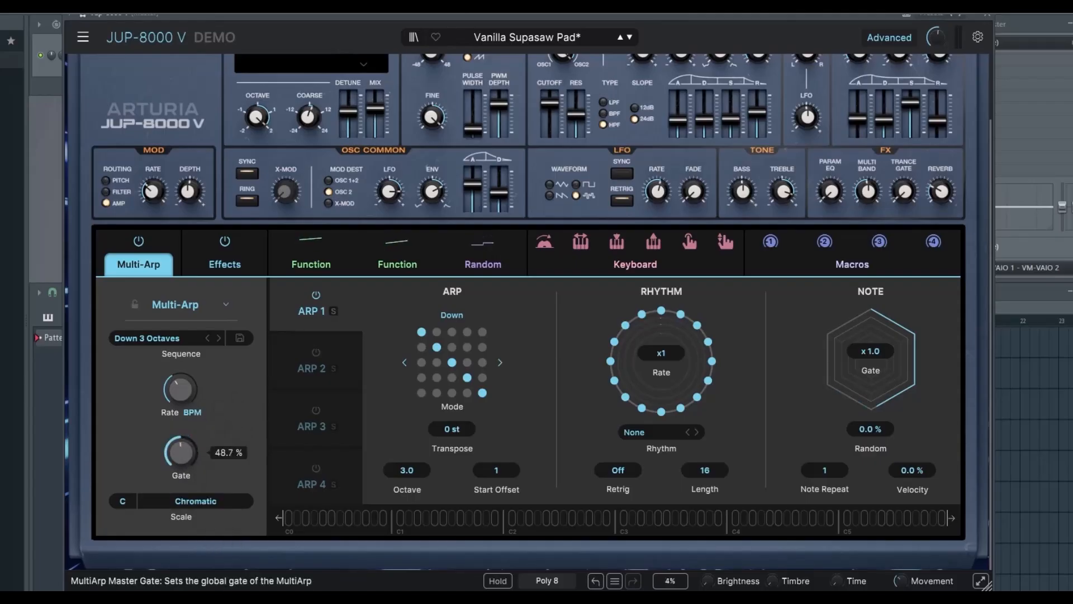
{"action": "left_click_drag", "start_coordinate": [186, 457], "coordinate": [186, 411]}
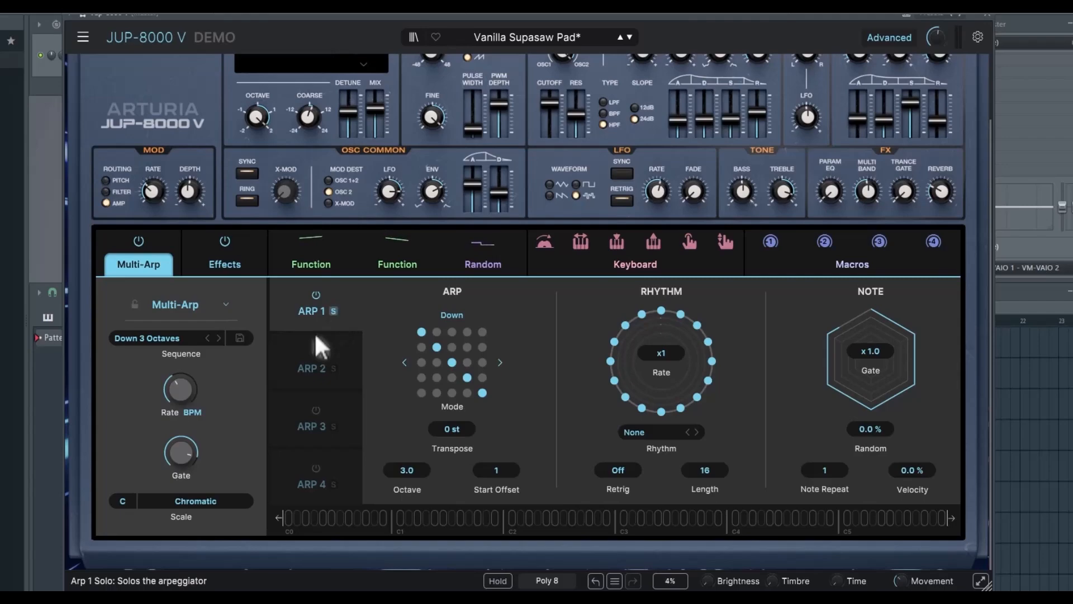
Step: Try out ARP 2, return to ARP 1, and turn on ARP 4
{"action": "left_click", "coordinate": [308, 349]}
{"action": "left_click", "coordinate": [317, 354]}
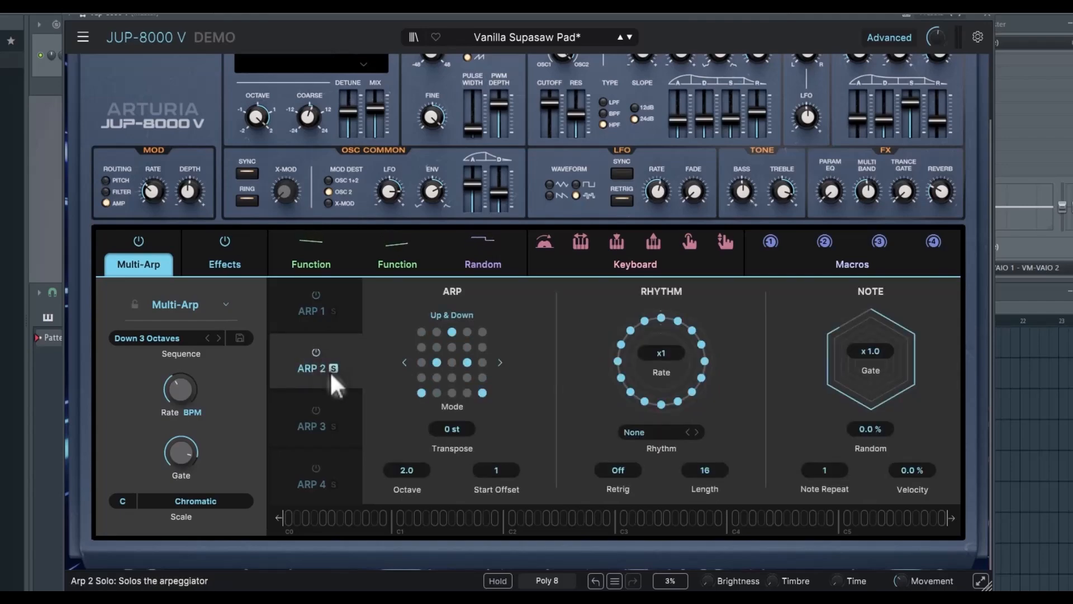
{"action": "left_click", "coordinate": [314, 353]}
{"action": "left_click", "coordinate": [314, 311]}
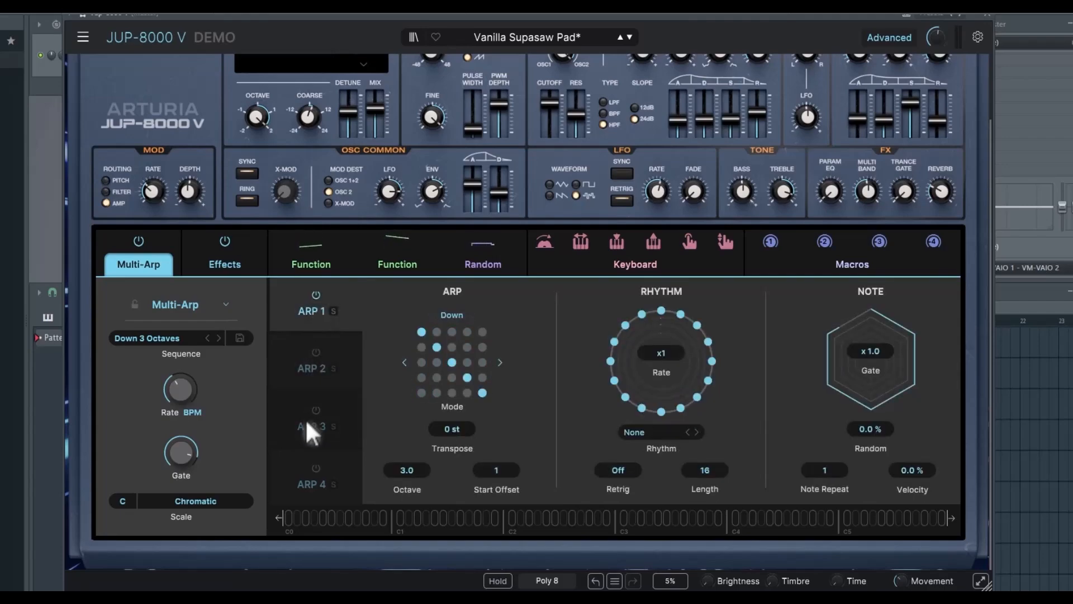
{"action": "left_click", "coordinate": [314, 467]}
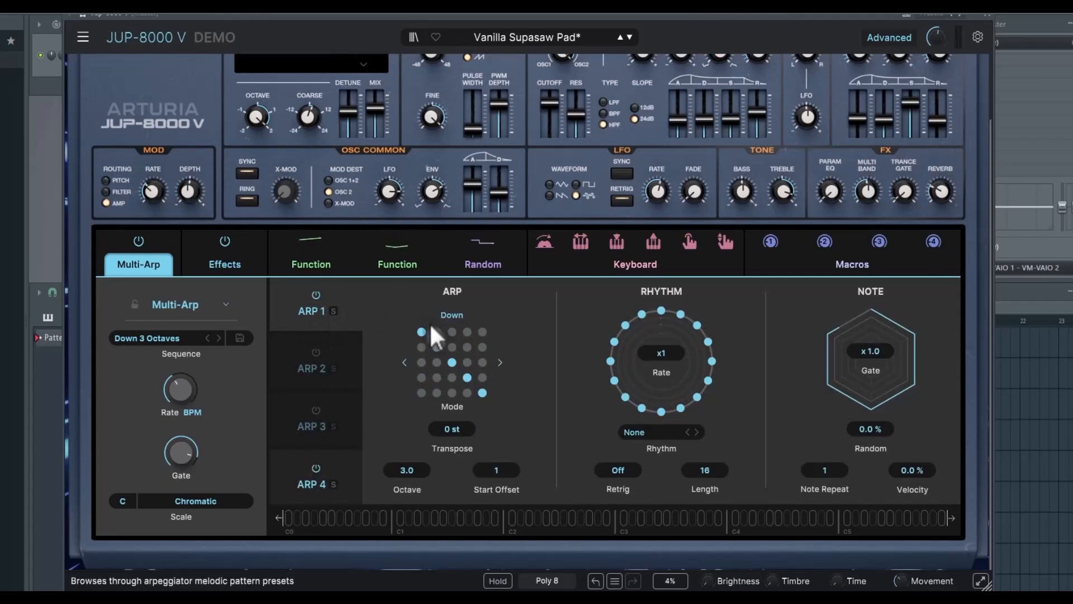
Step: Change ARP 1's melodic pattern through Ceiling Down to Climb Up, and look at ARP 2's settings before returning to ARP 1
{"action": "left_click", "coordinate": [454, 331]}
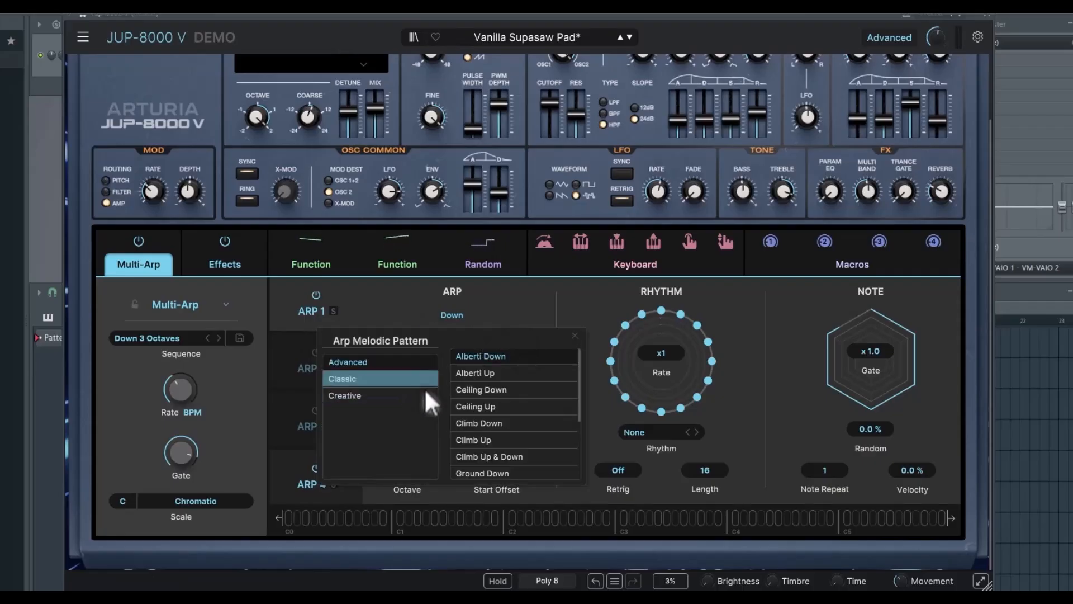
{"action": "left_click", "coordinate": [502, 391]}
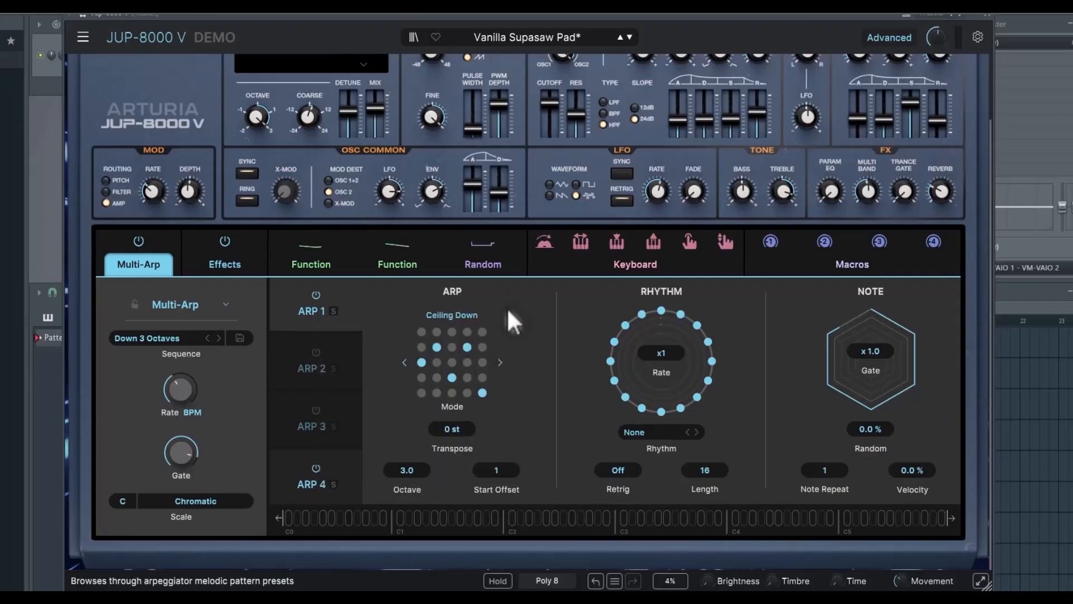
{"action": "left_click", "coordinate": [500, 362]}
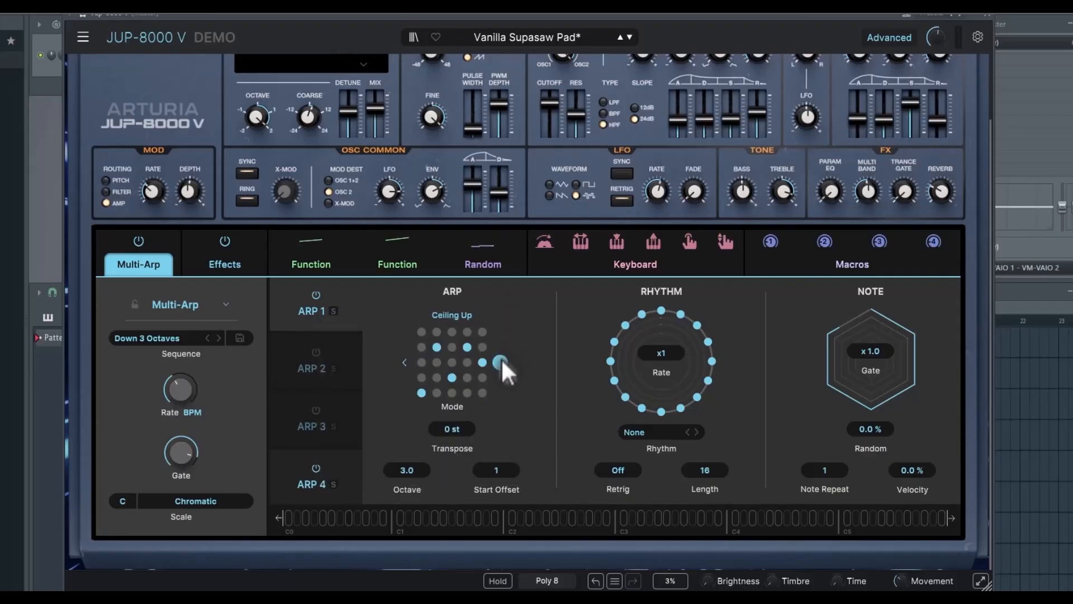
{"action": "left_click", "coordinate": [500, 362]}
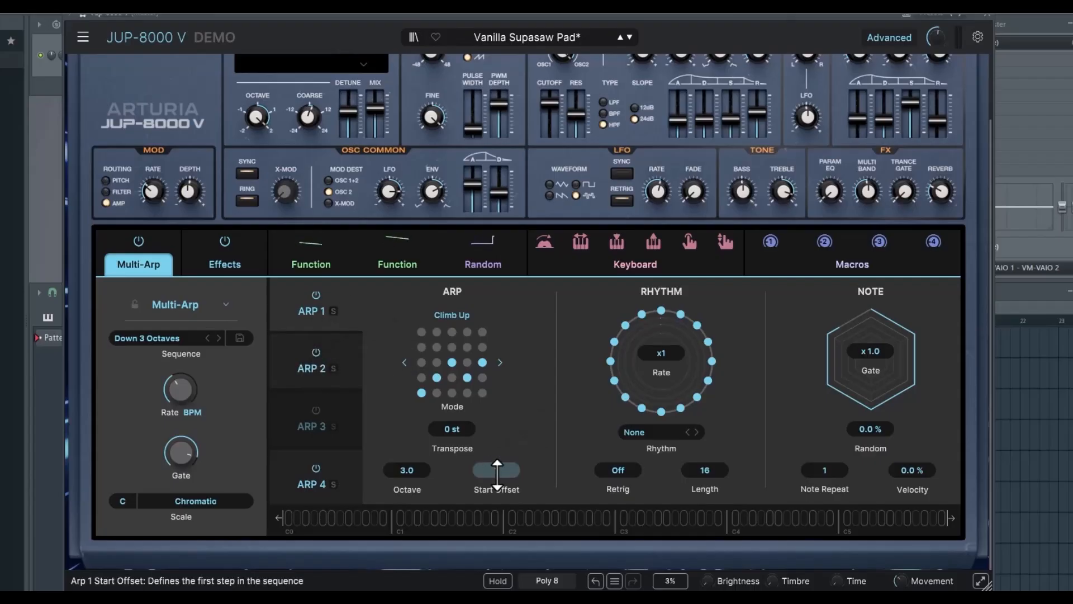
{"action": "left_click", "coordinate": [276, 361]}
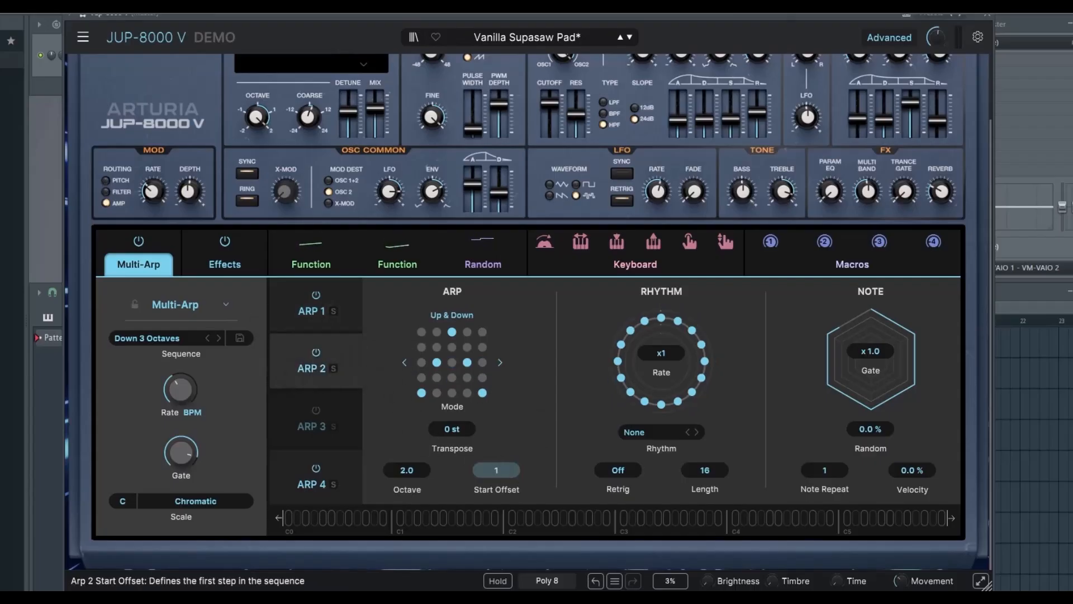
{"action": "left_click", "coordinate": [290, 298]}
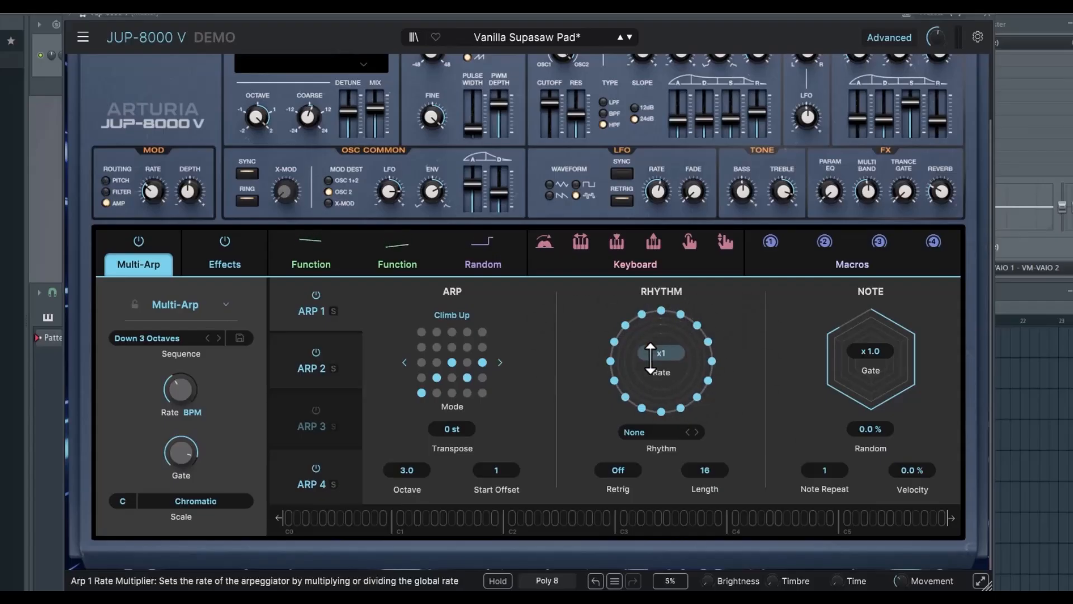
Step: Set ARP 1's rhythm to an x1.5 rate with the P4 (16 steps) pattern, turning off its fifth step
{"action": "left_click_drag", "start_coordinate": [651, 357], "coordinate": [651, 352]}
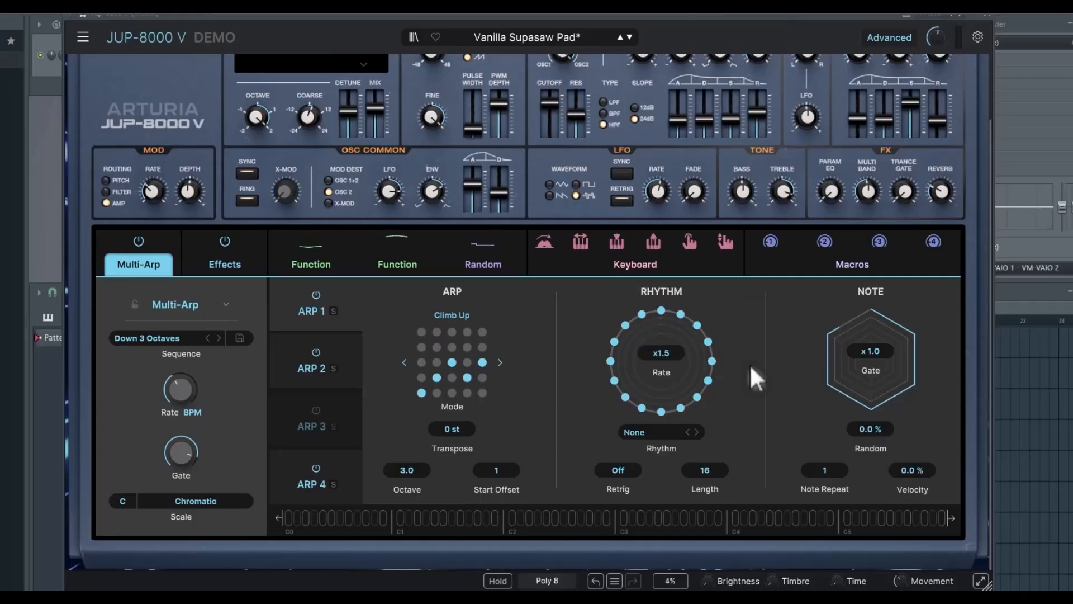
{"action": "left_click", "coordinate": [656, 434]}
{"action": "left_click", "coordinate": [673, 461]}
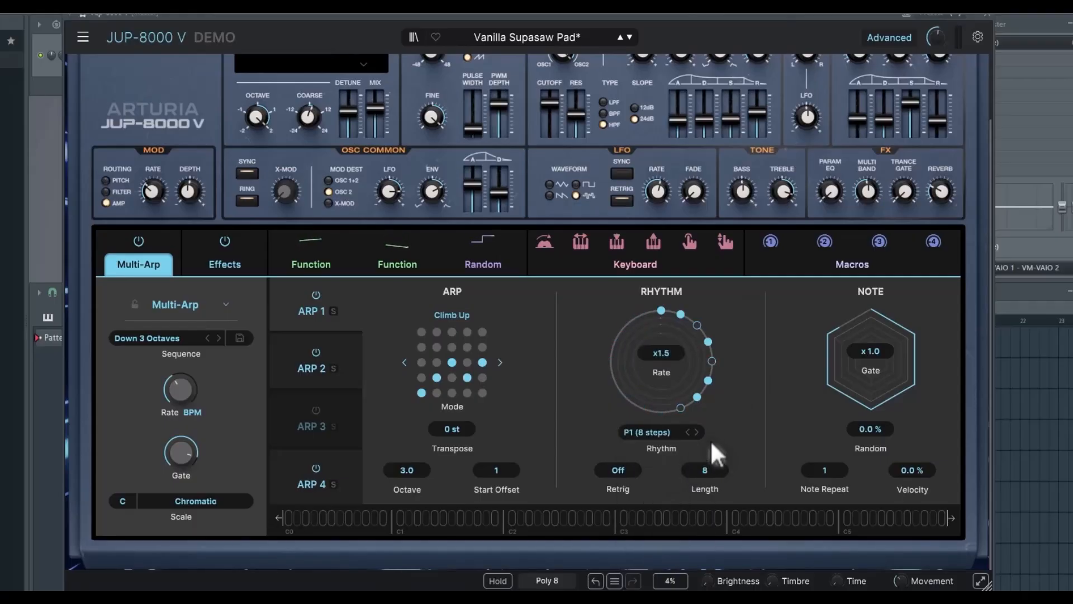
{"action": "left_click", "coordinate": [696, 432]}
{"action": "left_click", "coordinate": [696, 432]}
{"action": "left_click", "coordinate": [696, 431]}
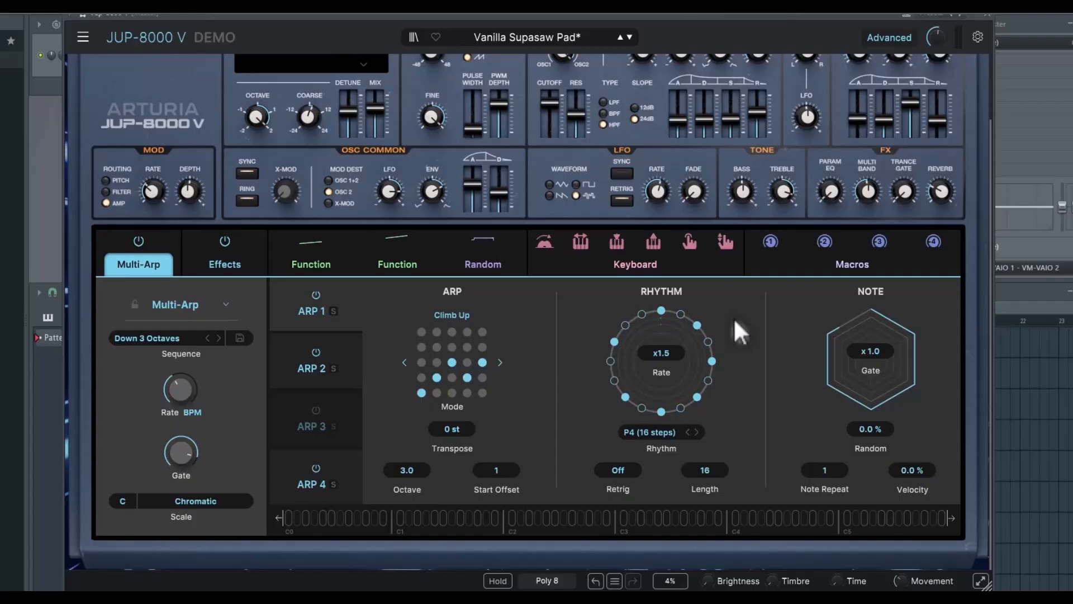
{"action": "left_click", "coordinate": [714, 362]}
Step: Try several Retrig settings for ARP 1, including 1/16, and set it back to Off
{"action": "left_click_drag", "start_coordinate": [617, 469], "coordinate": [618, 458]}
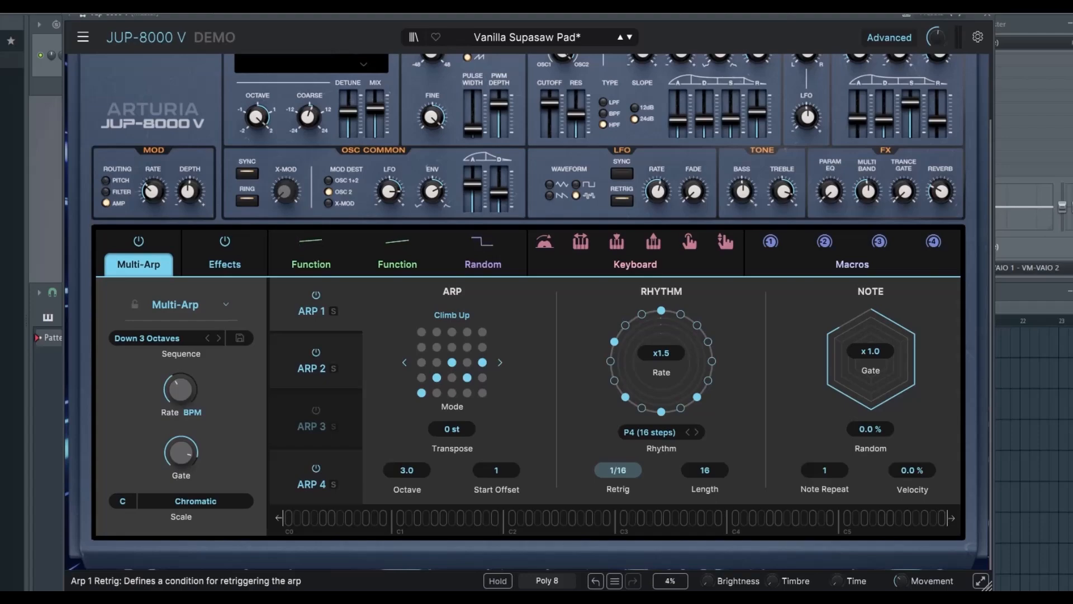
{"action": "mouse_move", "coordinate": [617, 458]}
{"action": "left_mouse_down"}
{"action": "mouse_move", "coordinate": [618, 447]}
{"action": "mouse_move", "coordinate": [617, 469]}
{"action": "left_mouse_up"}
{"action": "left_click_drag", "start_coordinate": [618, 470], "coordinate": [618, 464]}
{"action": "left_click_drag", "start_coordinate": [618, 464], "coordinate": [617, 458]}
{"action": "left_click_drag", "start_coordinate": [617, 458], "coordinate": [617, 453]}
{"action": "left_click_drag", "start_coordinate": [618, 453], "coordinate": [617, 447]}
{"action": "left_click_drag", "start_coordinate": [617, 470], "coordinate": [617, 497]}
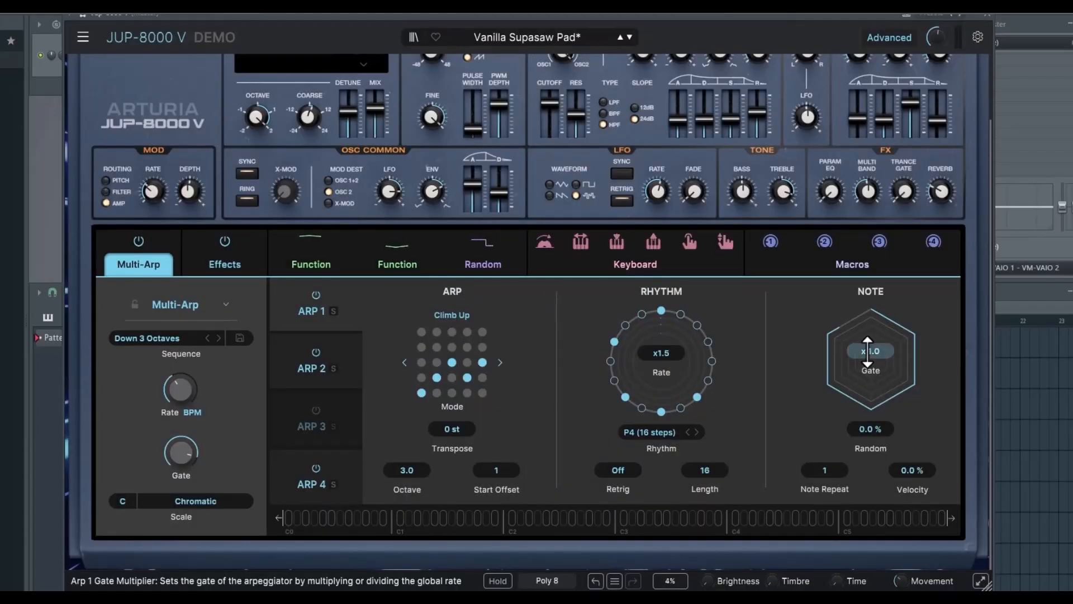
Step: Set ARP 1's note gate to x1.9 and random amount to 48.0%, and raise its velocity amount
{"action": "left_click_drag", "start_coordinate": [866, 351], "coordinate": [866, 340]}
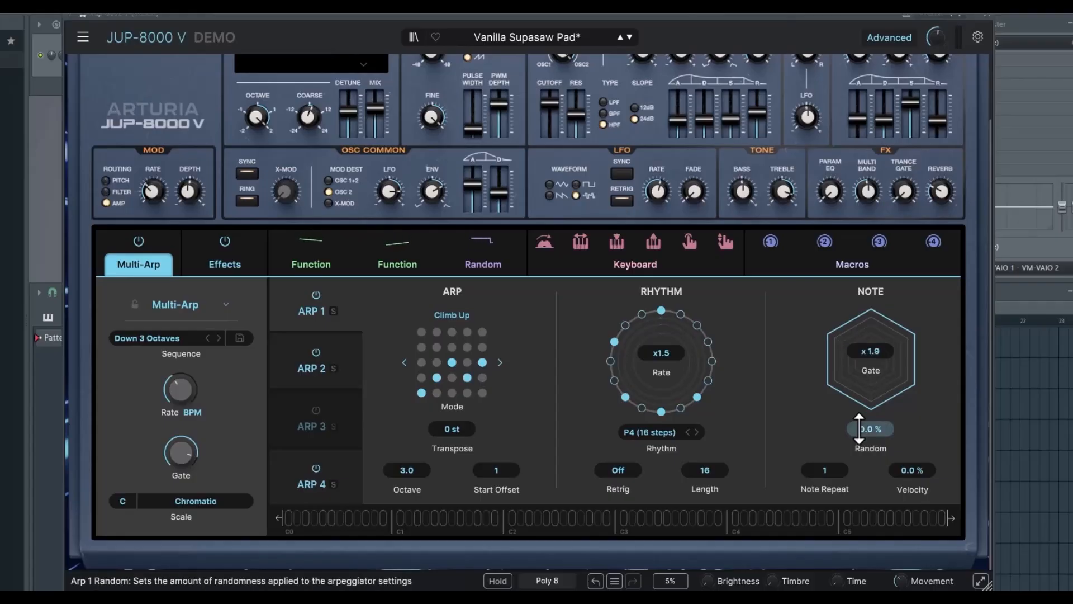
{"action": "left_click_drag", "start_coordinate": [859, 429], "coordinate": [859, 415]}
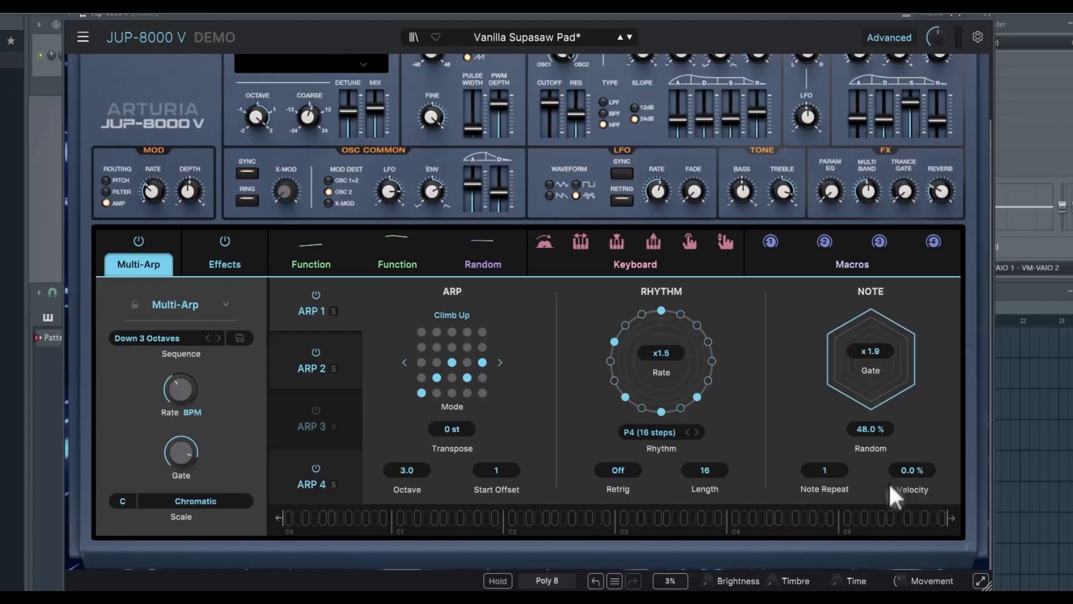
{"action": "left_click_drag", "start_coordinate": [905, 474], "coordinate": [905, 391]}
Step: Switch the mode to Sequencer and browse the sequence presets from Arpeggio 03 to Bassline 01
{"action": "left_click", "coordinate": [179, 304]}
{"action": "left_click", "coordinate": [159, 347]}
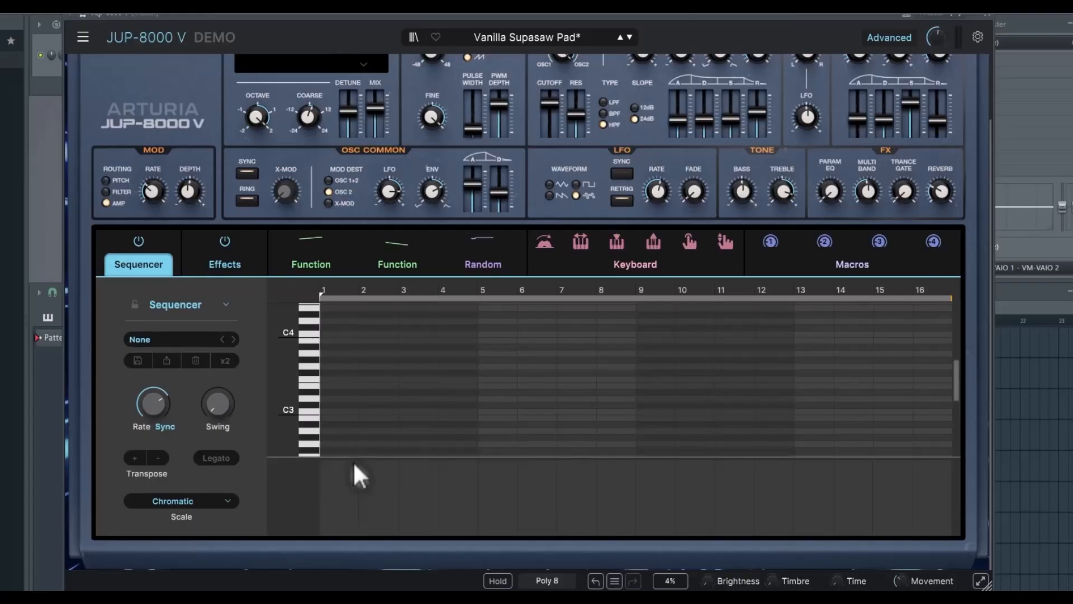
{"action": "left_click", "coordinate": [192, 335]}
{"action": "left_click", "coordinate": [273, 439]}
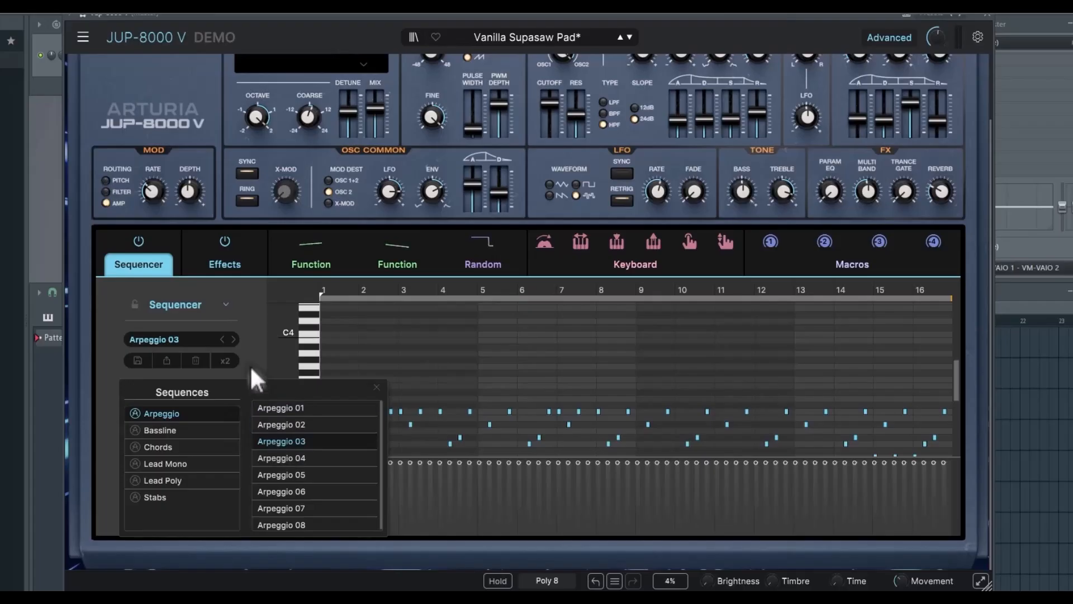
{"action": "left_click", "coordinate": [233, 339]}
{"action": "left_click", "coordinate": [234, 338]}
{"action": "left_click", "coordinate": [234, 339]}
{"action": "left_click", "coordinate": [233, 338]}
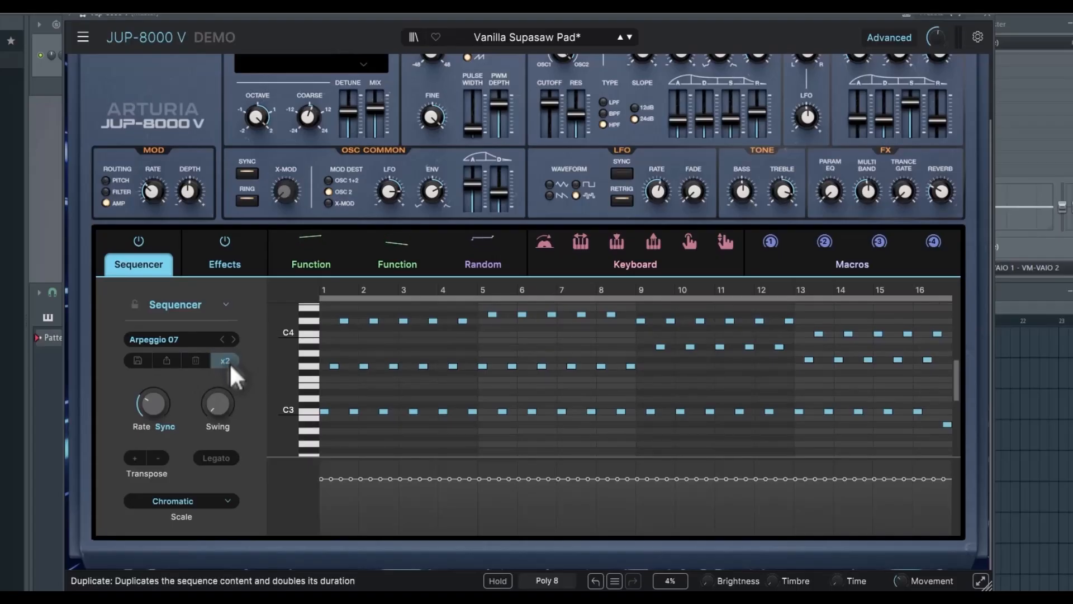
{"action": "left_click", "coordinate": [234, 339]}
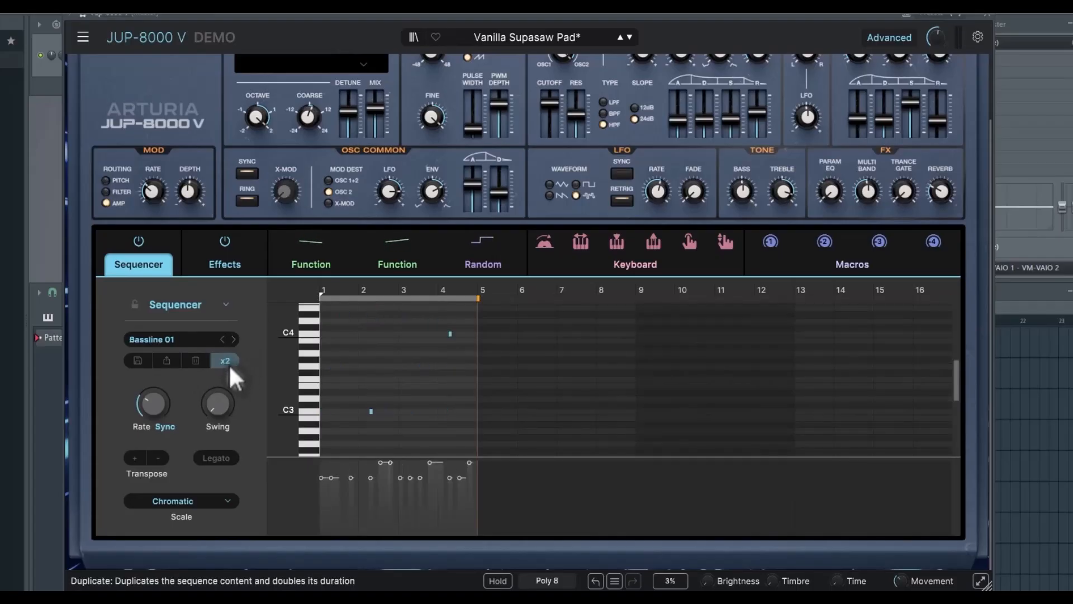
Step: Duplicate the Bassline 01 sequence twice to fill 16 bars and set the swing to 59.6
{"action": "left_click", "coordinate": [229, 363]}
{"action": "left_click", "coordinate": [229, 364]}
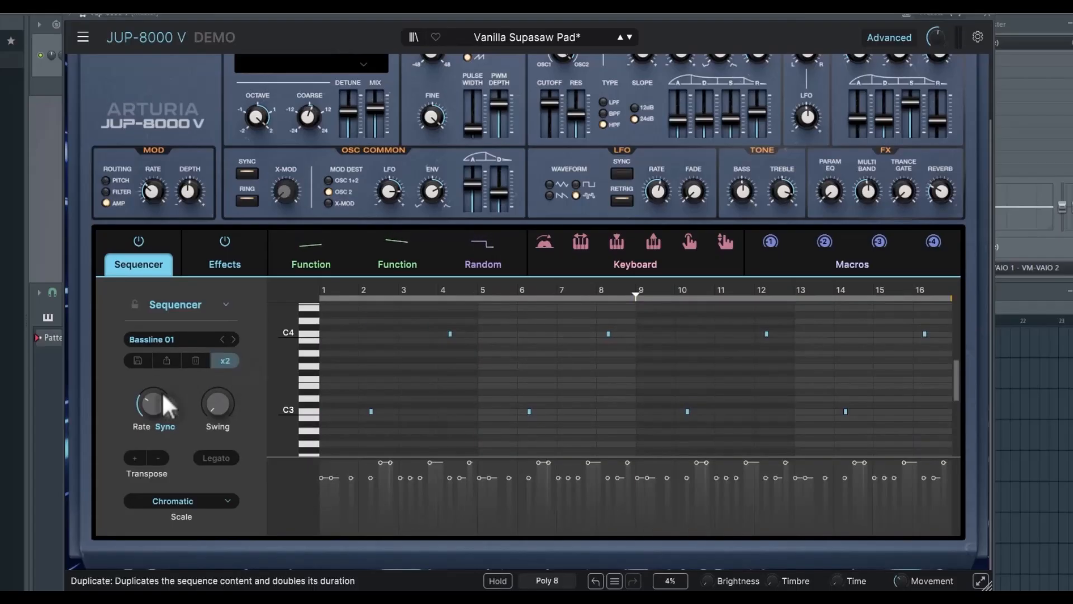
{"action": "mouse_move", "coordinate": [213, 420]}
{"action": "left_click_drag", "start_coordinate": [214, 421], "coordinate": [214, 405]}
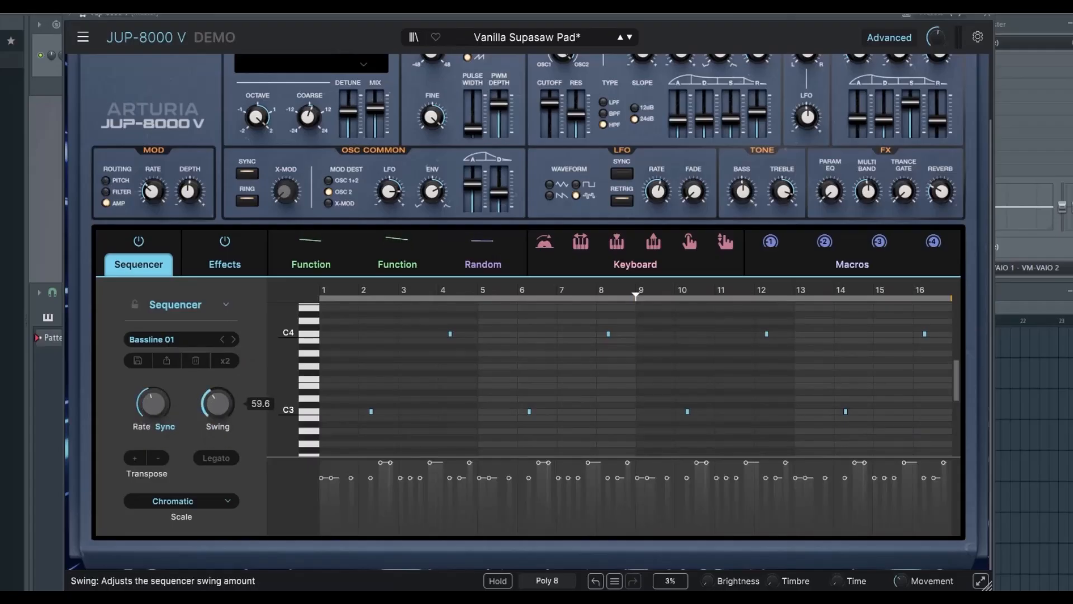
Step: Apply legato to the sequence and lower its note velocities to 97 and 124
{"action": "left_click", "coordinate": [210, 459]}
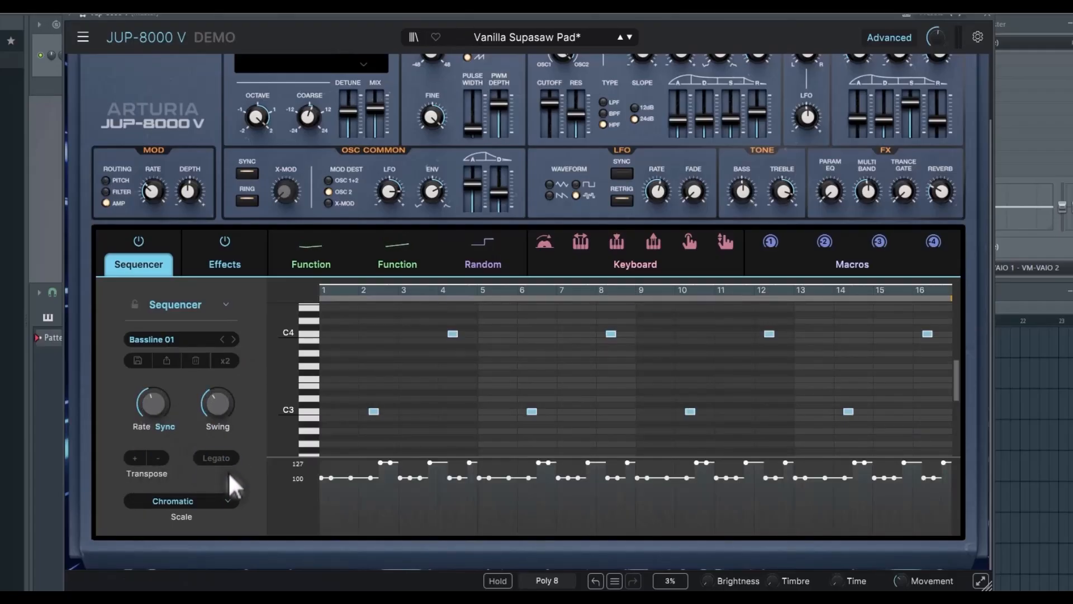
{"action": "mouse_move", "coordinate": [364, 478]}
{"action": "left_mouse_down"}
{"action": "mouse_move", "coordinate": [364, 511]}
{"action": "mouse_move", "coordinate": [364, 479]}
{"action": "left_mouse_up"}
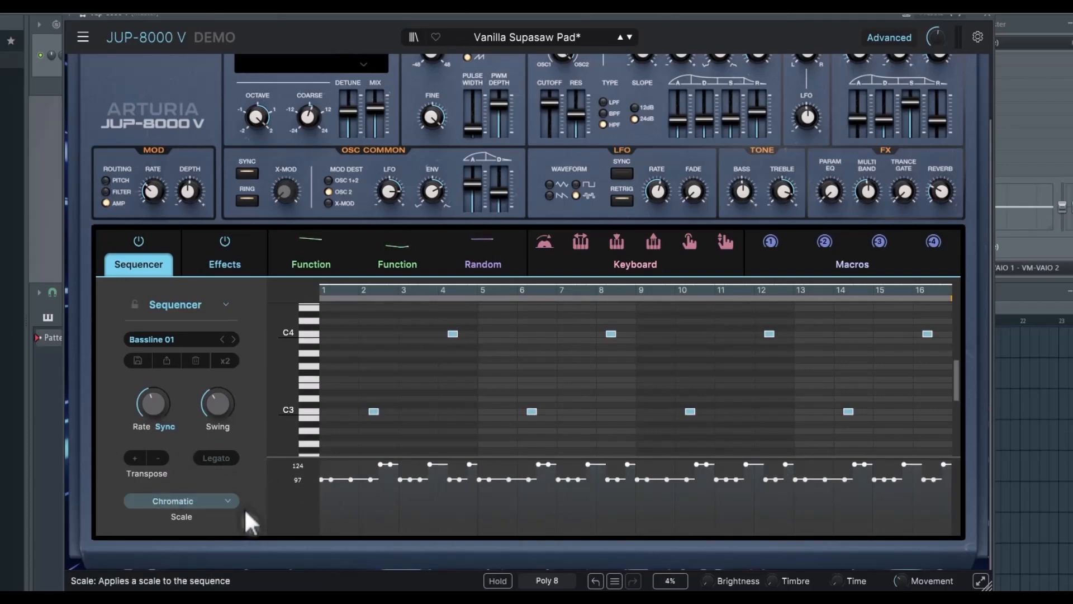
{"action": "left_click", "coordinate": [221, 501]}
{"action": "left_click", "coordinate": [227, 510]}
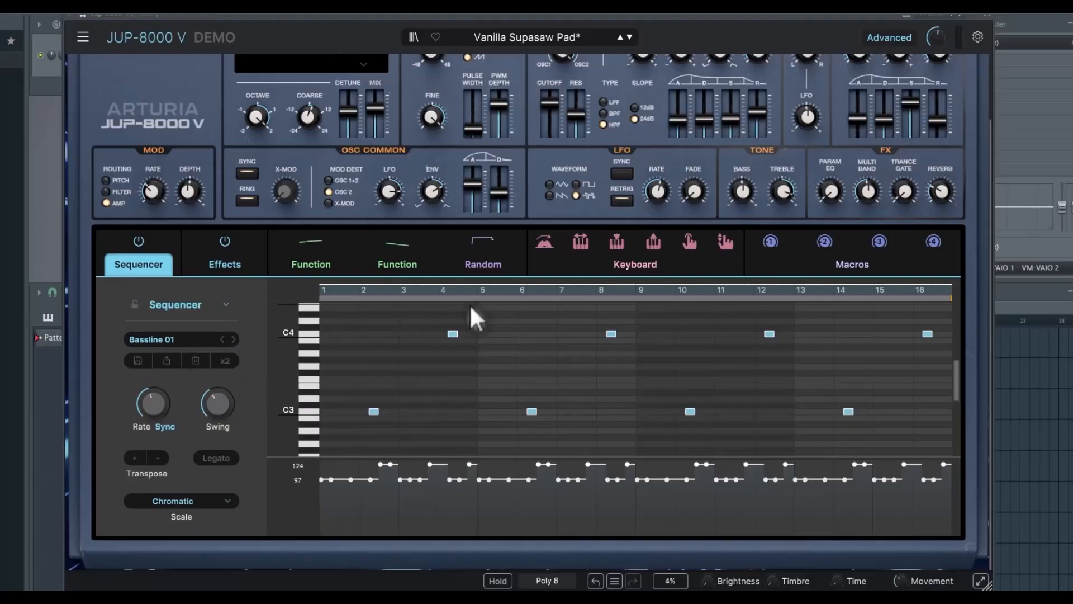
Step: Show the effects page and load the Brighter preset on the Param EQ in the first slot
{"action": "left_click", "coordinate": [247, 263]}
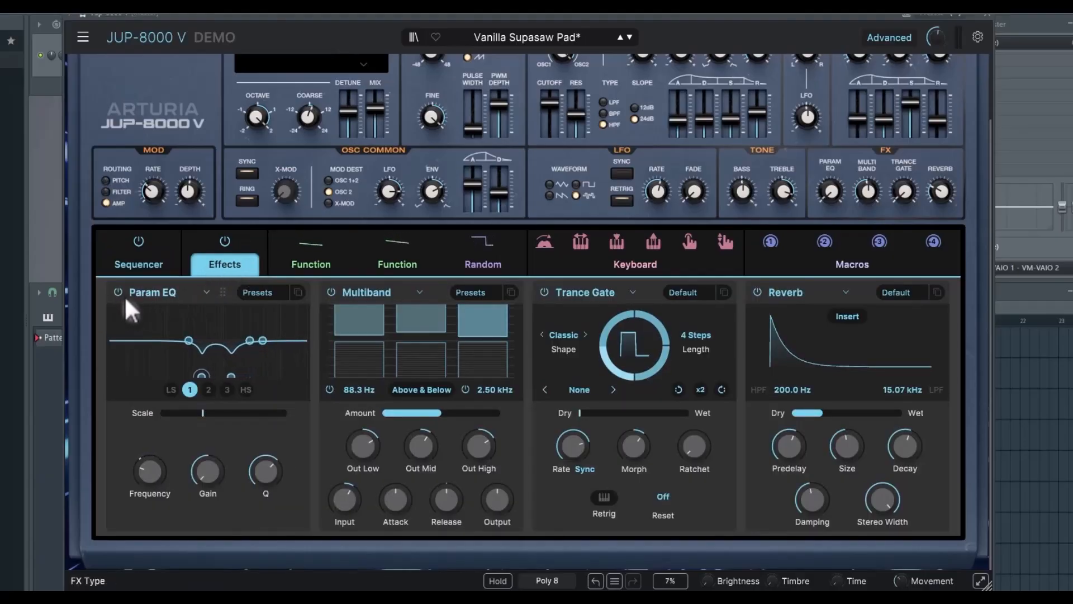
{"action": "mouse_move", "coordinate": [833, 191]}
{"action": "left_mouse_down"}
{"action": "mouse_move", "coordinate": [833, 80]}
{"action": "mouse_move", "coordinate": [832, 191]}
{"action": "left_mouse_up"}
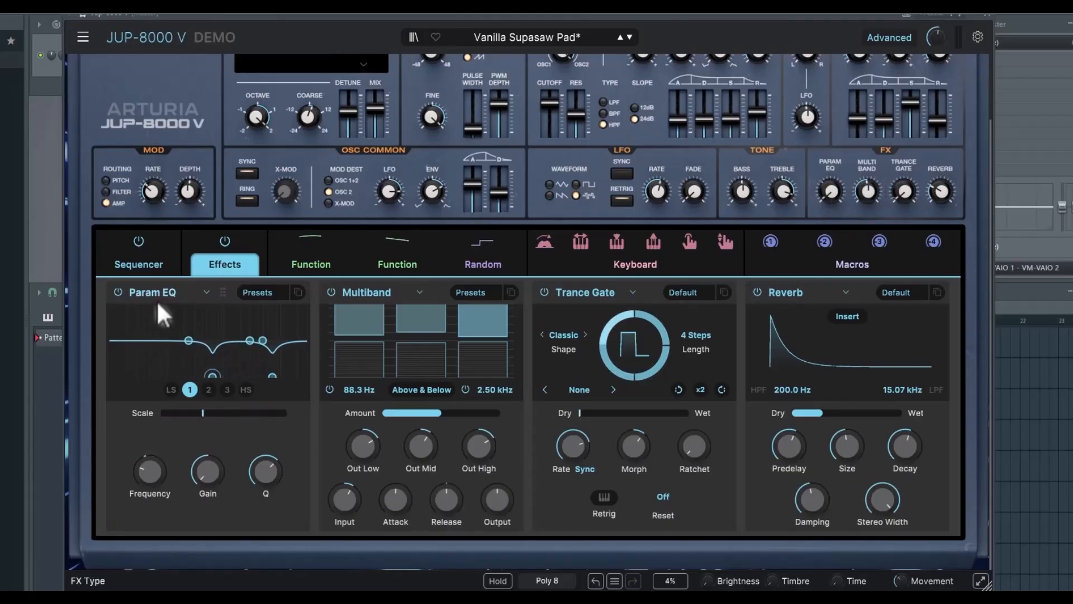
{"action": "left_click", "coordinate": [206, 295]}
{"action": "left_click", "coordinate": [215, 297]}
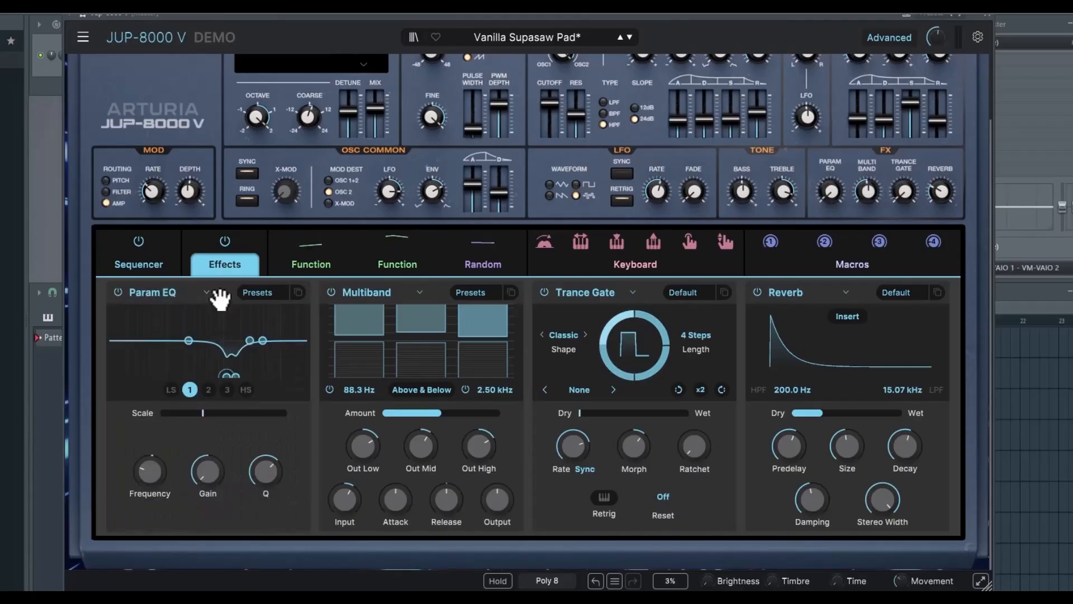
{"action": "left_click", "coordinate": [258, 292]}
{"action": "left_click", "coordinate": [276, 322]}
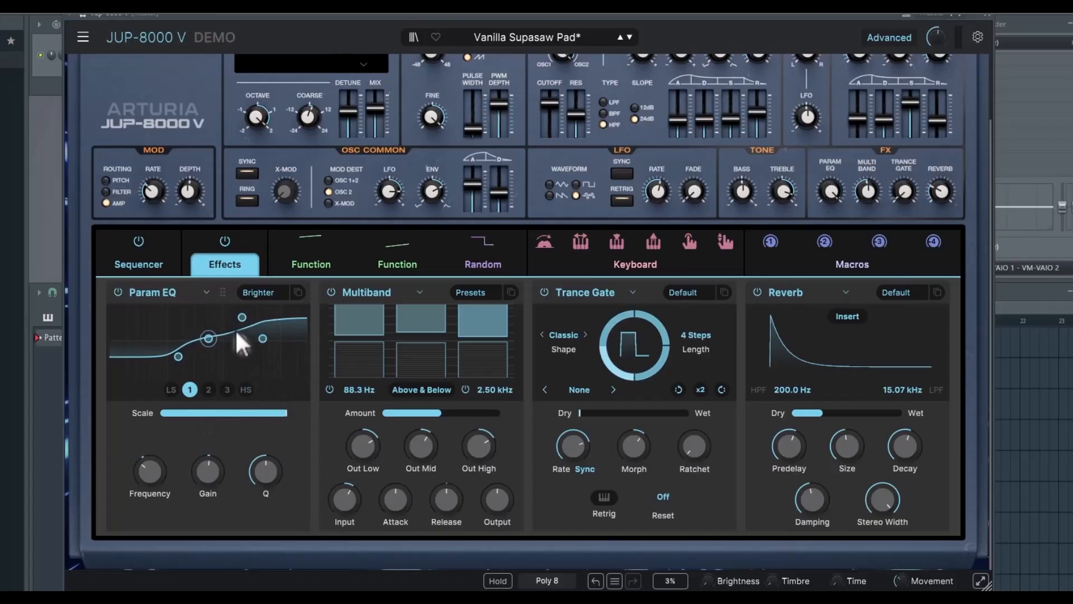
Step: Move the Param EQ's band points, adjust the peak 1 band, and display the high-shelf and low-shelf bands
{"action": "left_click_drag", "start_coordinate": [241, 317], "coordinate": [207, 351]}
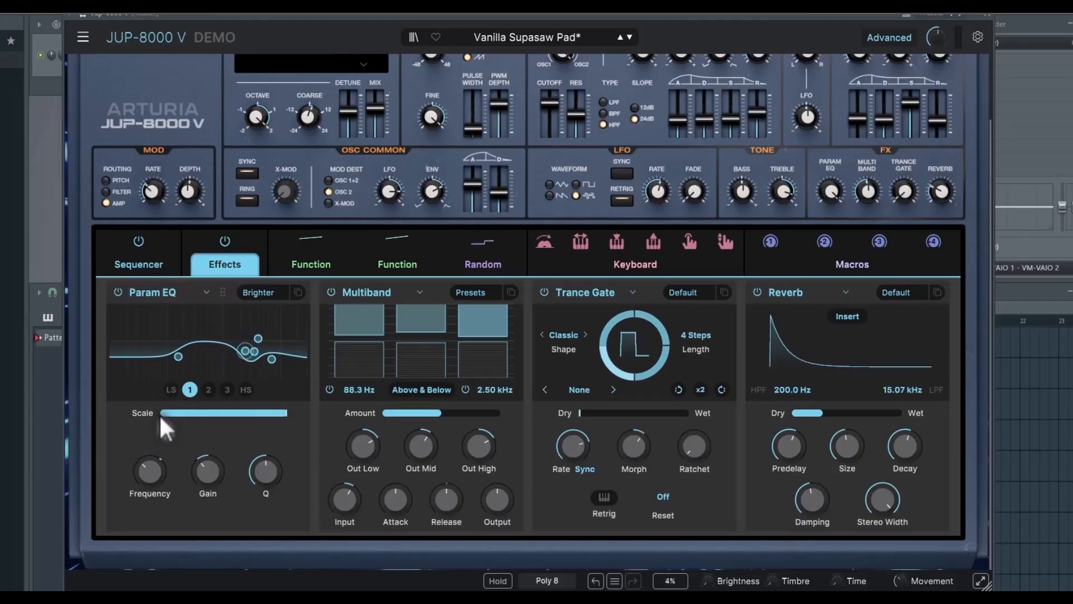
{"action": "left_click_drag", "start_coordinate": [161, 419], "coordinate": [287, 413]}
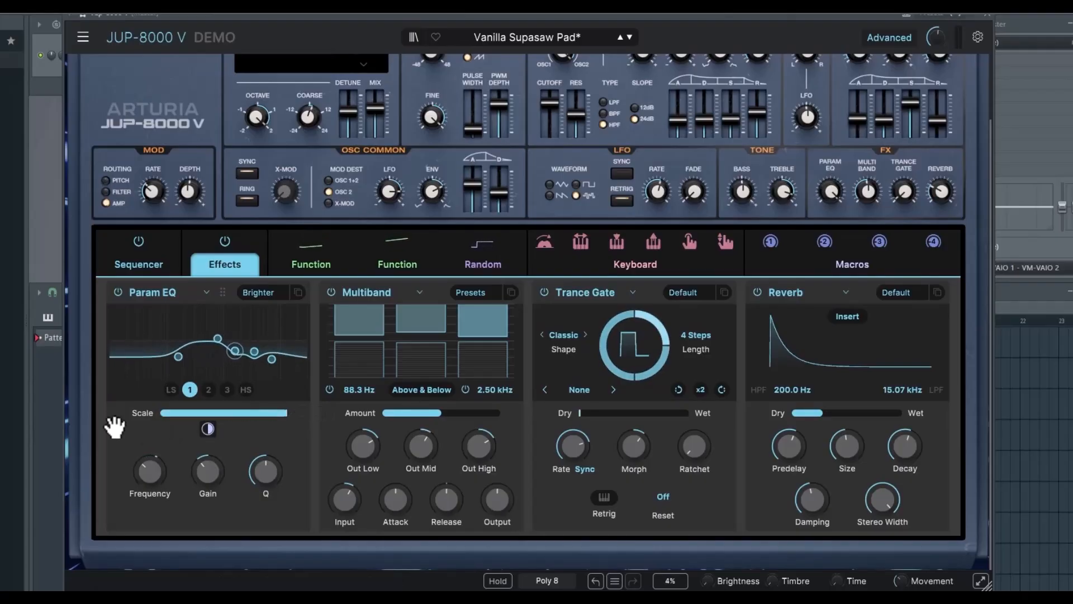
{"action": "left_click_drag", "start_coordinate": [158, 478], "coordinate": [253, 460]}
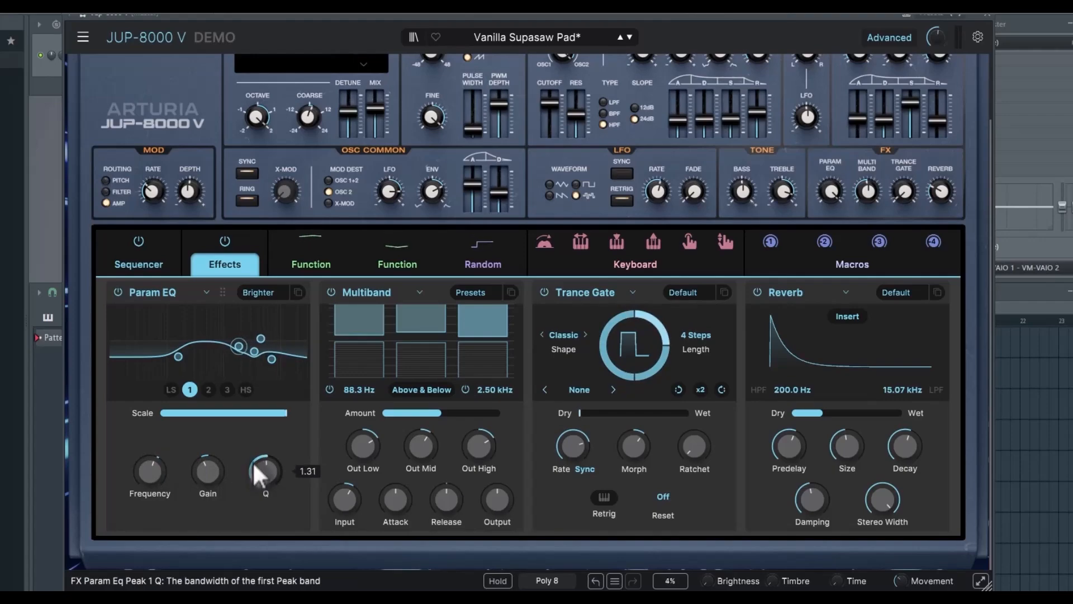
{"action": "left_click", "coordinate": [246, 391]}
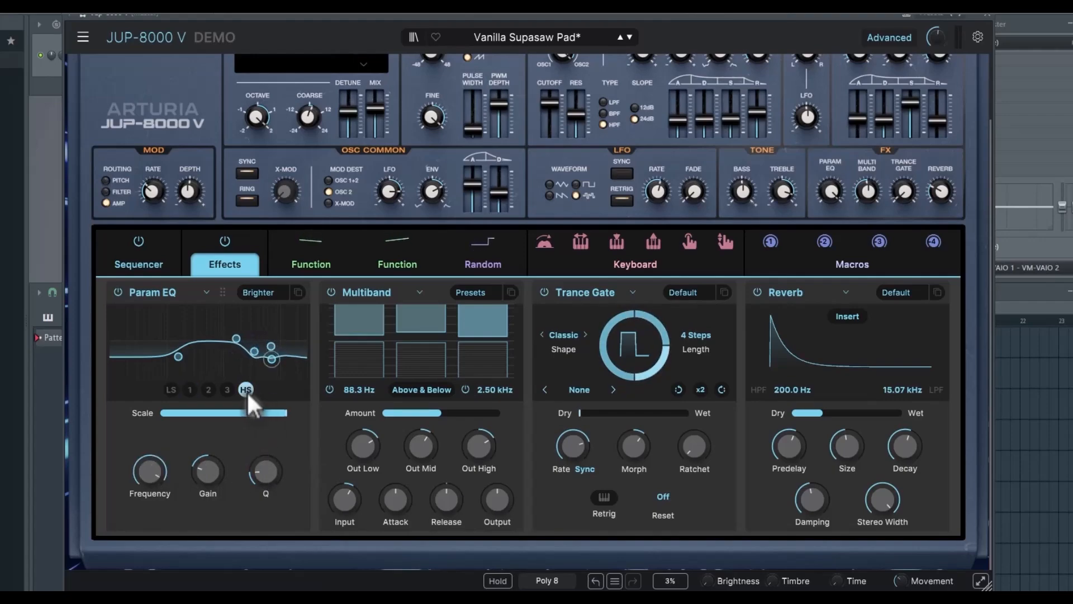
{"action": "left_click", "coordinate": [168, 390]}
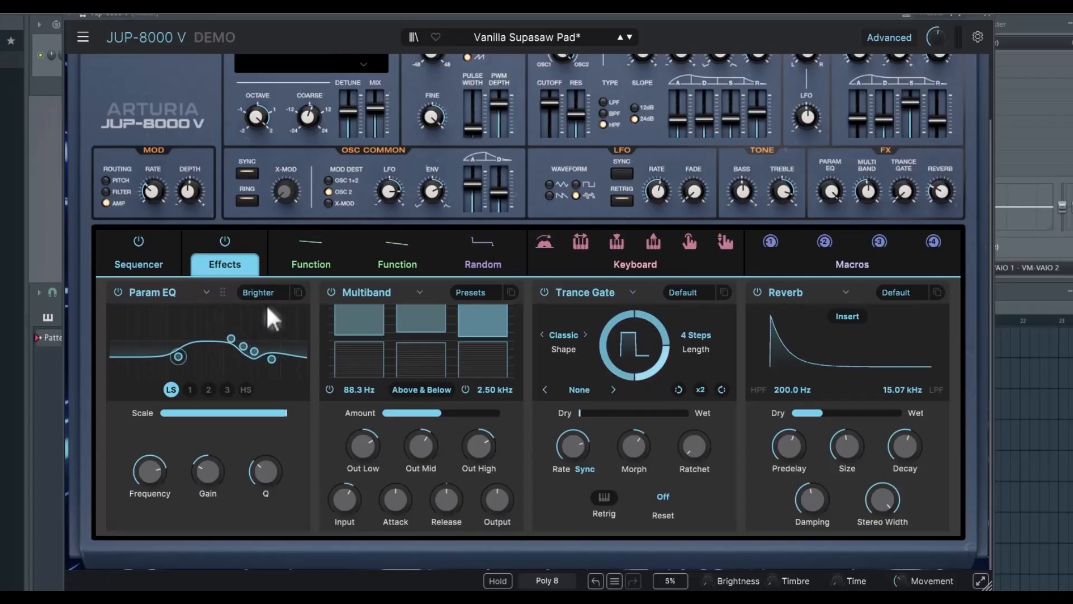
Step: Try Reverb in the first effect slot, settle on Chorus instead, and reduce its wet mix slightly
{"action": "left_click", "coordinate": [204, 289]}
{"action": "left_click", "coordinate": [143, 352]}
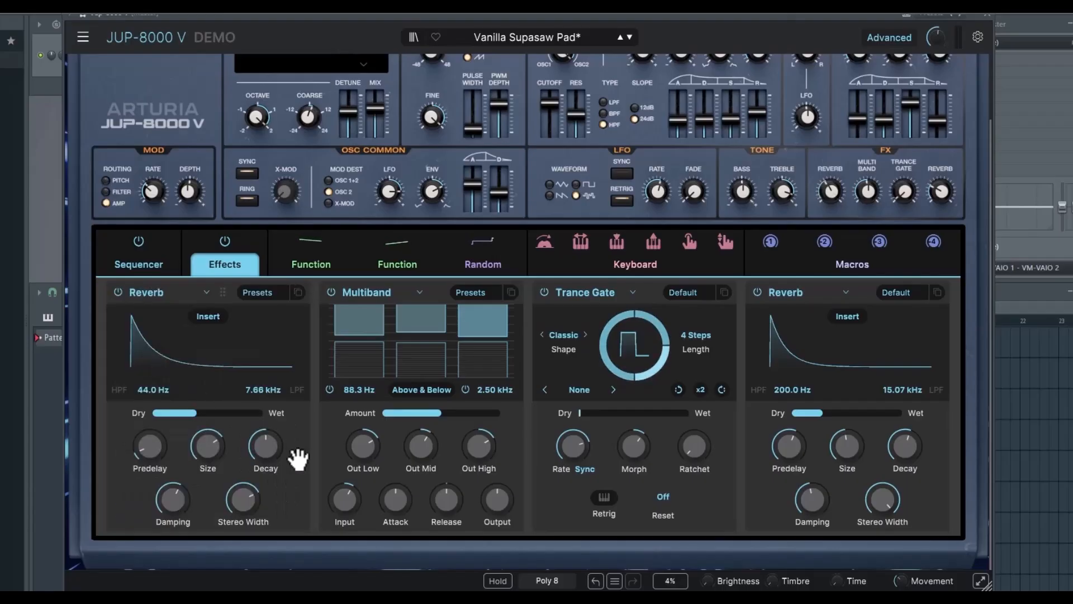
{"action": "left_click", "coordinate": [202, 291]}
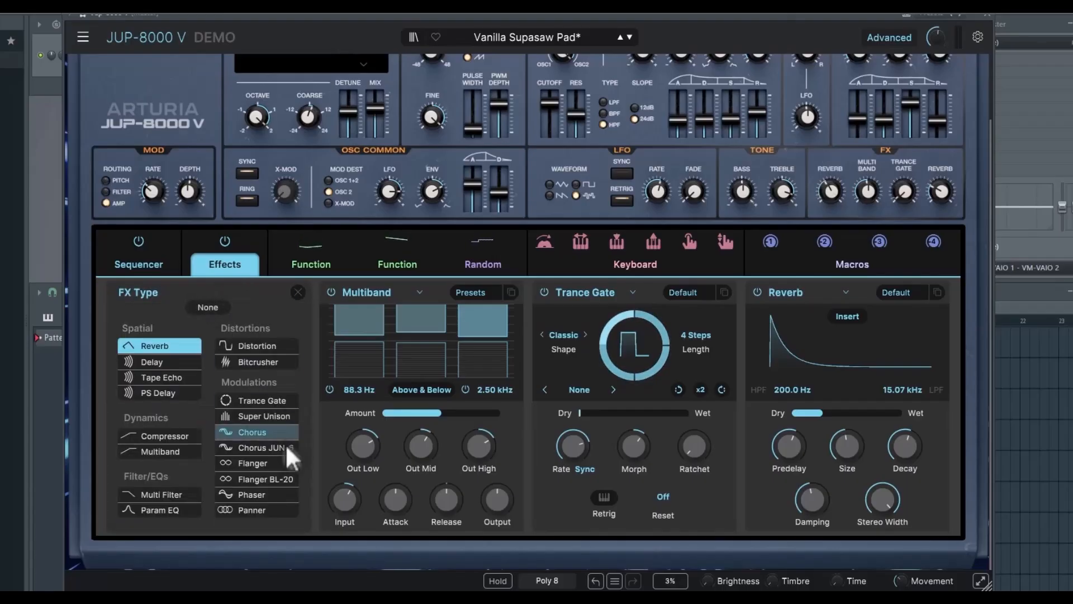
{"action": "left_click", "coordinate": [267, 433]}
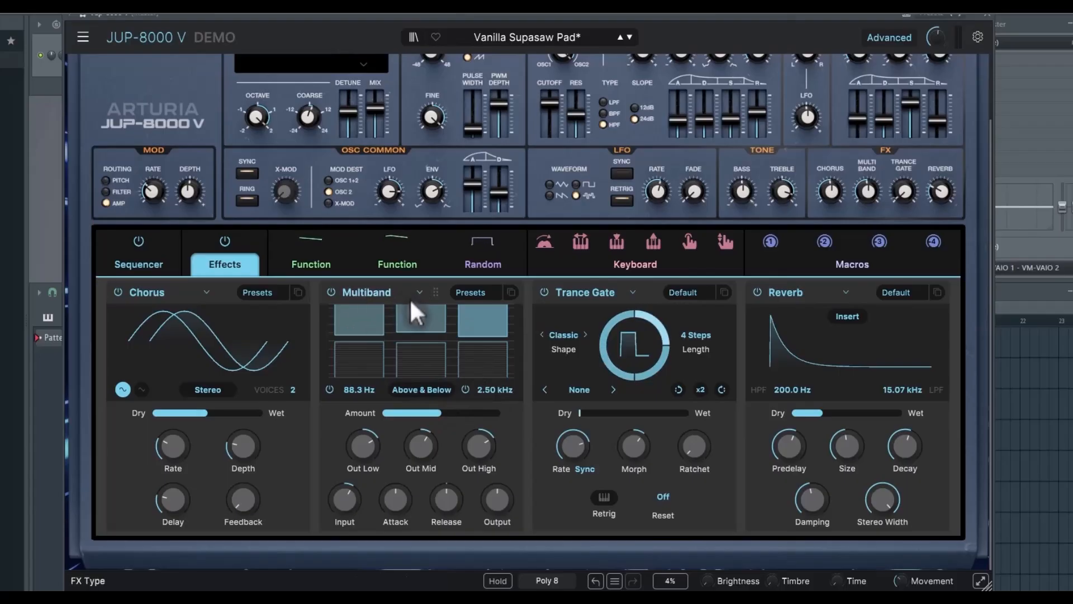
{"action": "left_click_drag", "start_coordinate": [867, 191], "coordinate": [831, 203]}
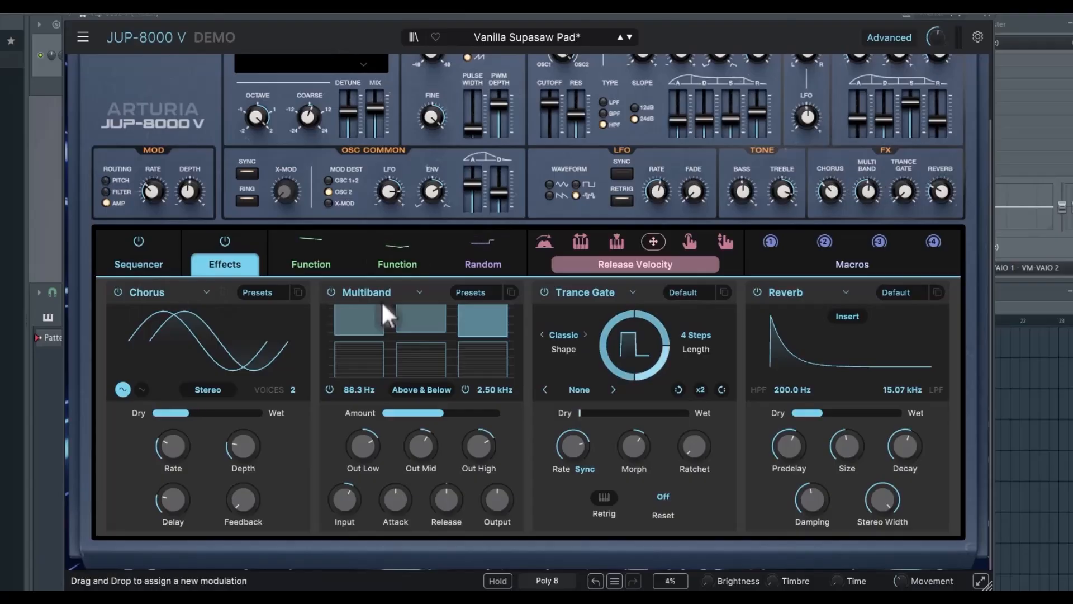
Step: Replace the Multiband effect in the second slot with Tape Echo and raise its wet mix
{"action": "left_click", "coordinate": [414, 294]}
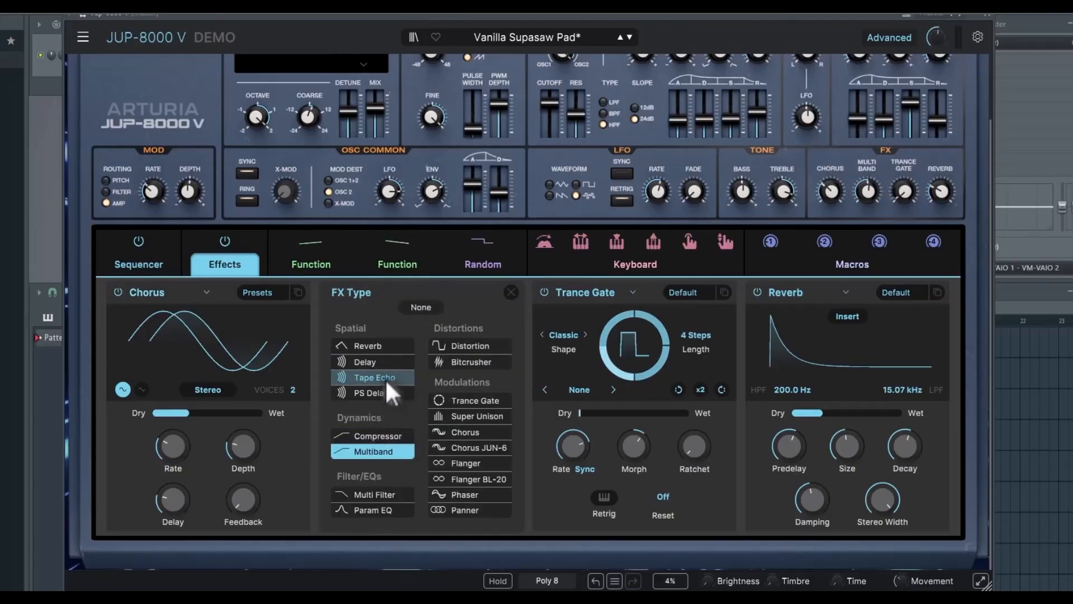
{"action": "left_click", "coordinate": [384, 377]}
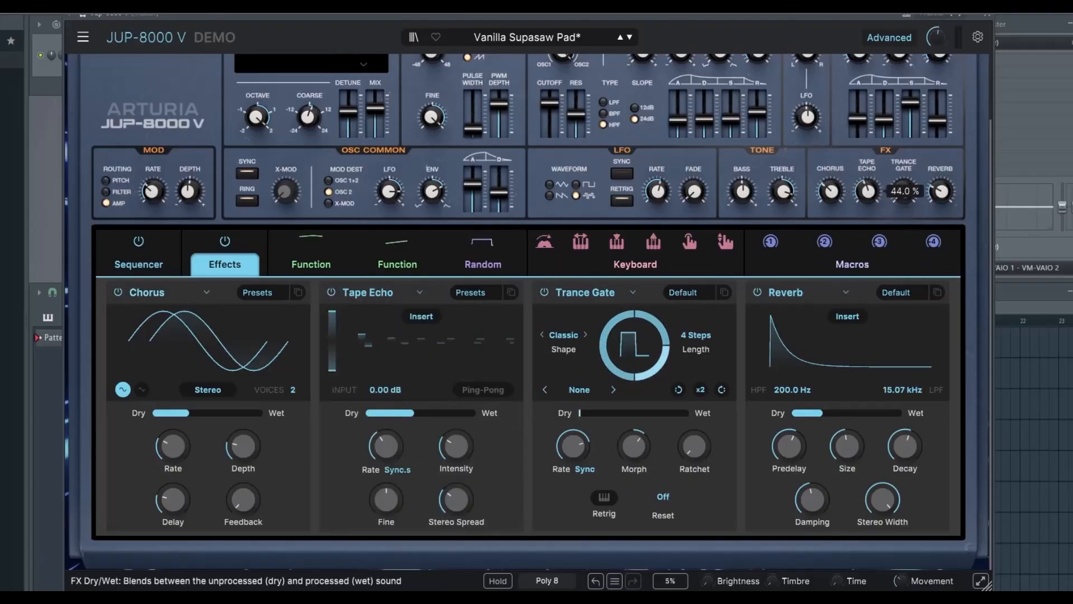
{"action": "left_click_drag", "start_coordinate": [868, 191], "coordinate": [867, 170]}
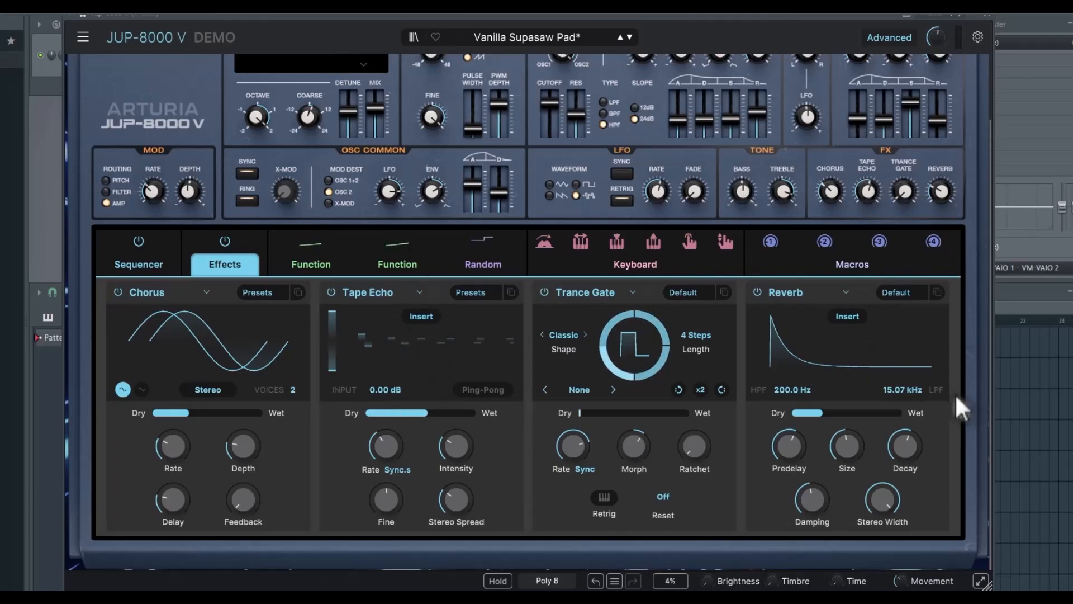
Step: Show the first Function modulator and change its type to Envelope
{"action": "left_click", "coordinate": [299, 266]}
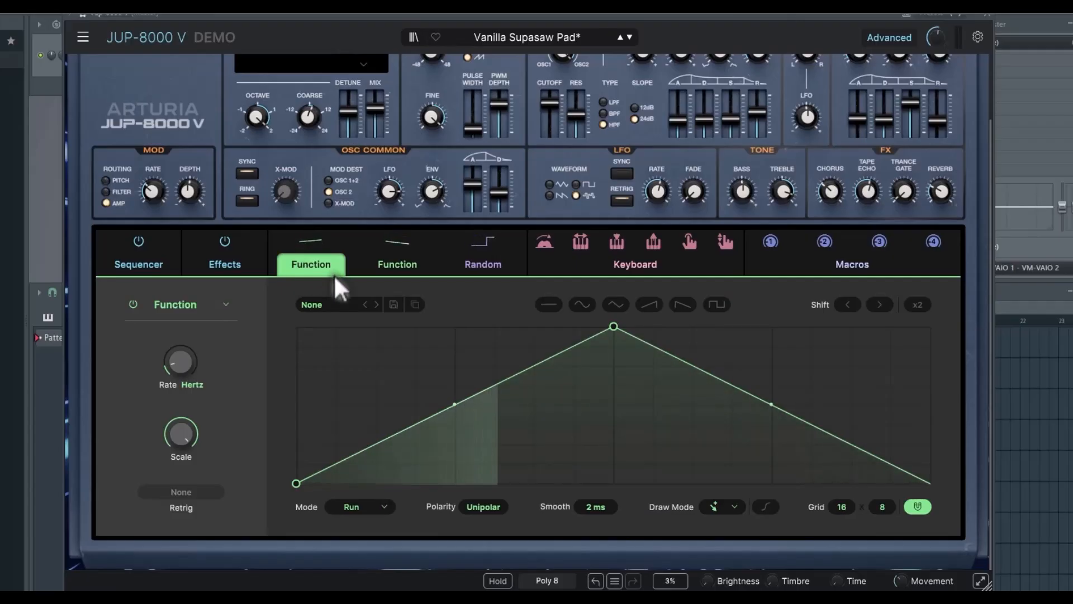
{"action": "left_click", "coordinate": [225, 304]}
{"action": "left_click", "coordinate": [209, 327]}
{"action": "left_click", "coordinate": [222, 304]}
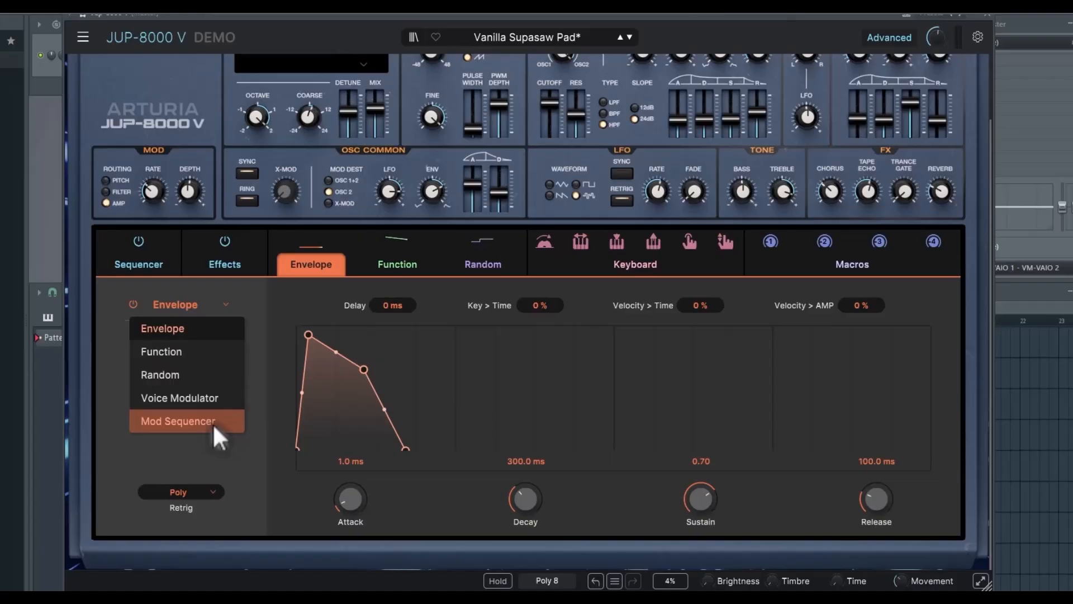
{"action": "left_click", "coordinate": [200, 330]}
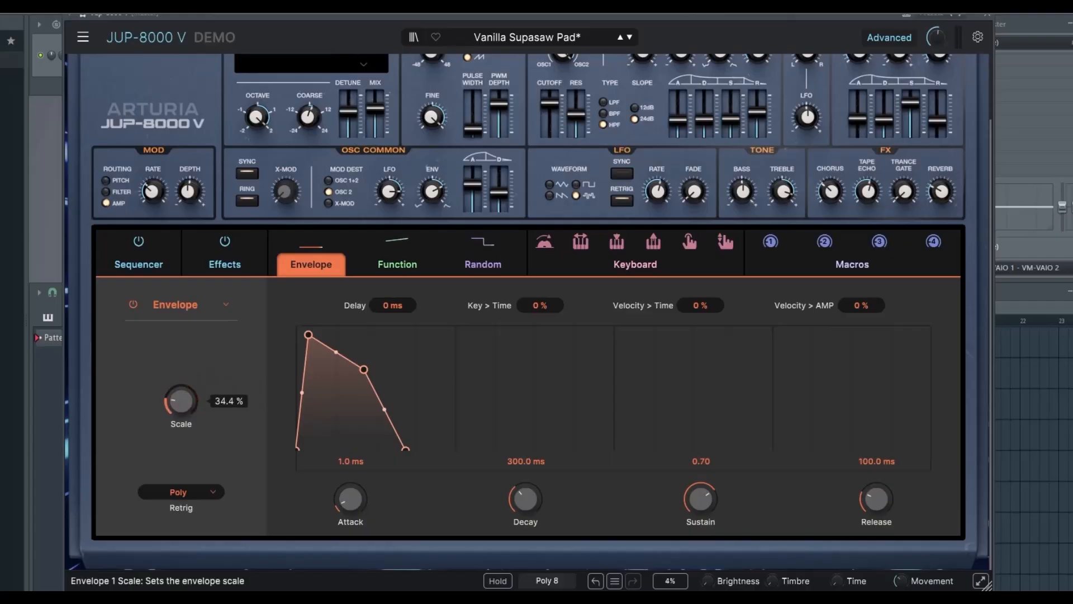
{"action": "left_click", "coordinate": [215, 492]}
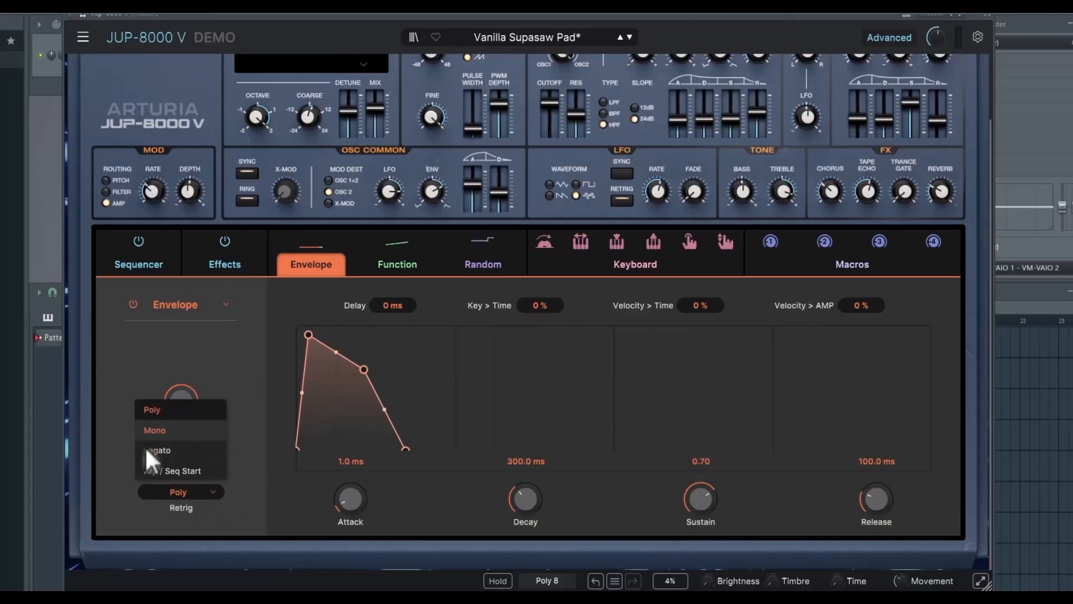
{"action": "left_click", "coordinate": [219, 511]}
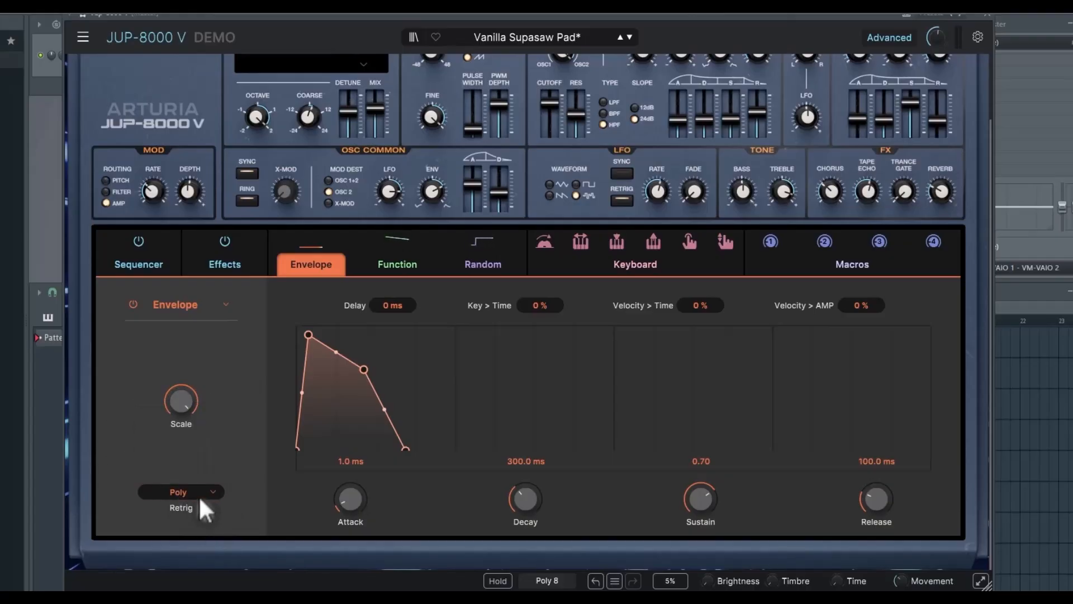
{"action": "left_click", "coordinate": [200, 494]}
{"action": "left_click", "coordinate": [251, 420]}
Step: Shape the envelope: attack 0.0 ms, decay 20.00 s, sustain 0.57, release 3.73 s, delay 1 ms, Key > Time 44%, Velocity > Time 39%, AMP 23%
{"action": "mouse_move", "coordinate": [344, 495]}
{"action": "left_mouse_down"}
{"action": "mouse_move", "coordinate": [344, 464]}
{"action": "mouse_move", "coordinate": [344, 506]}
{"action": "left_mouse_up"}
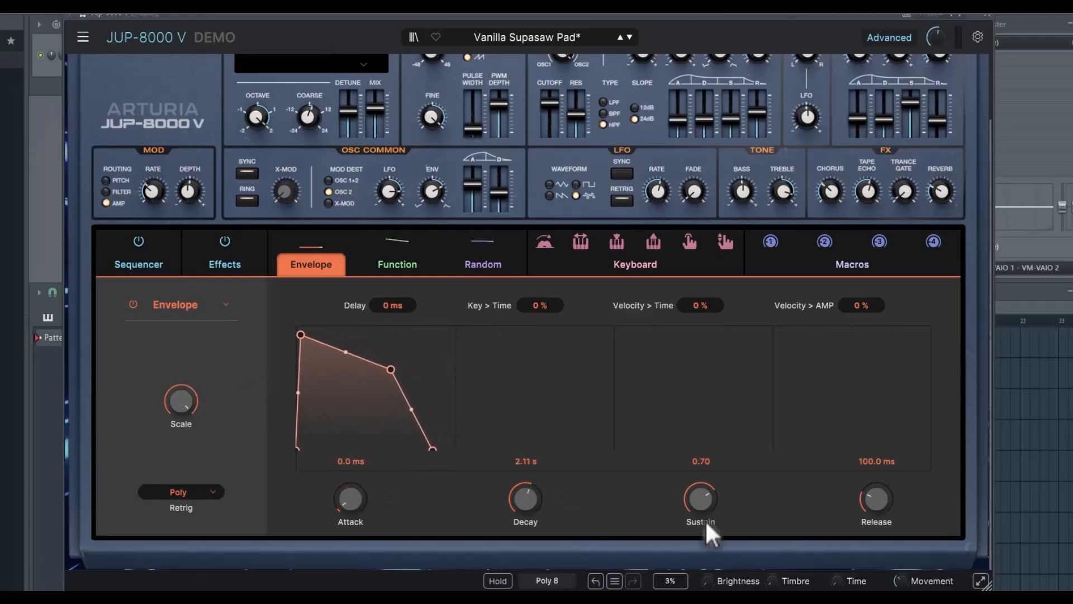
{"action": "left_click_drag", "start_coordinate": [867, 497], "coordinate": [450, 435]}
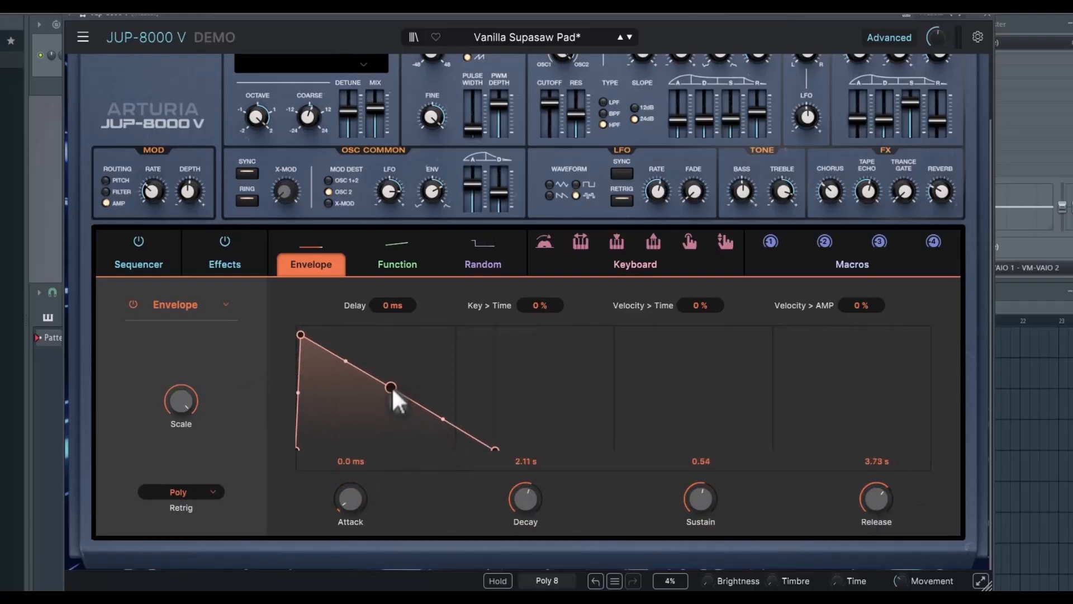
{"action": "mouse_move", "coordinate": [368, 305]}
{"action": "left_mouse_down"}
{"action": "mouse_move", "coordinate": [368, 291]}
{"action": "mouse_move", "coordinate": [371, 313]}
{"action": "left_mouse_up"}
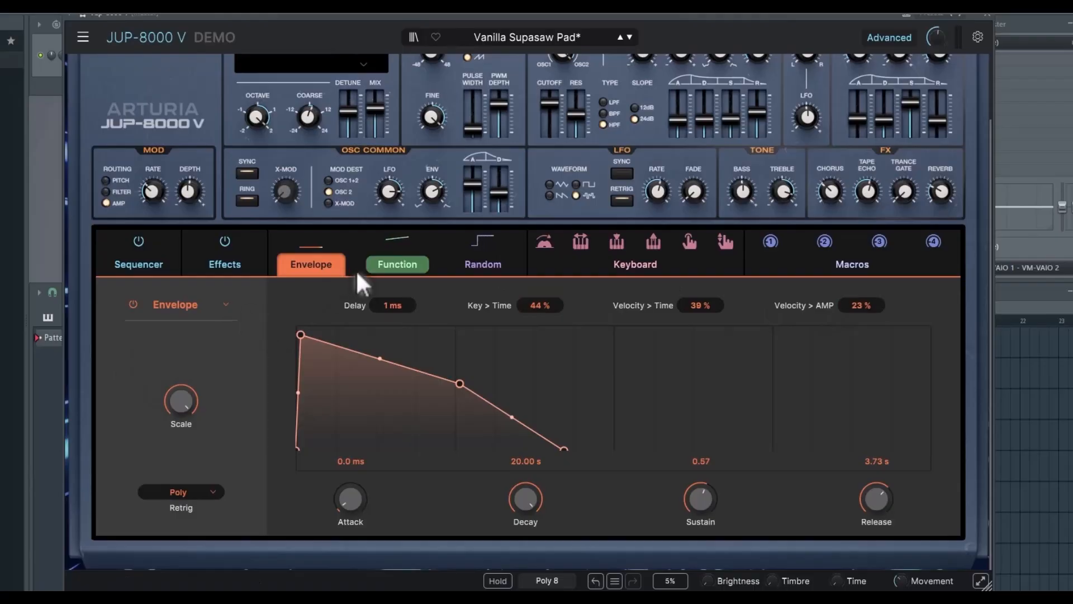
Step: Switch the first modulator to Function and back to Envelope
{"action": "left_click", "coordinate": [223, 305]}
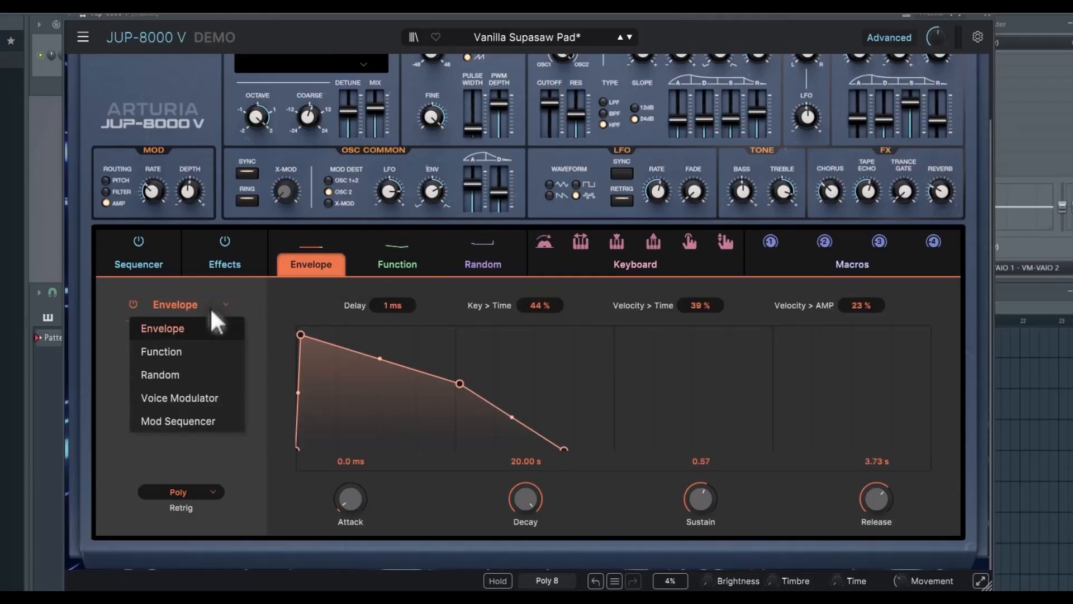
{"action": "left_click", "coordinate": [195, 350]}
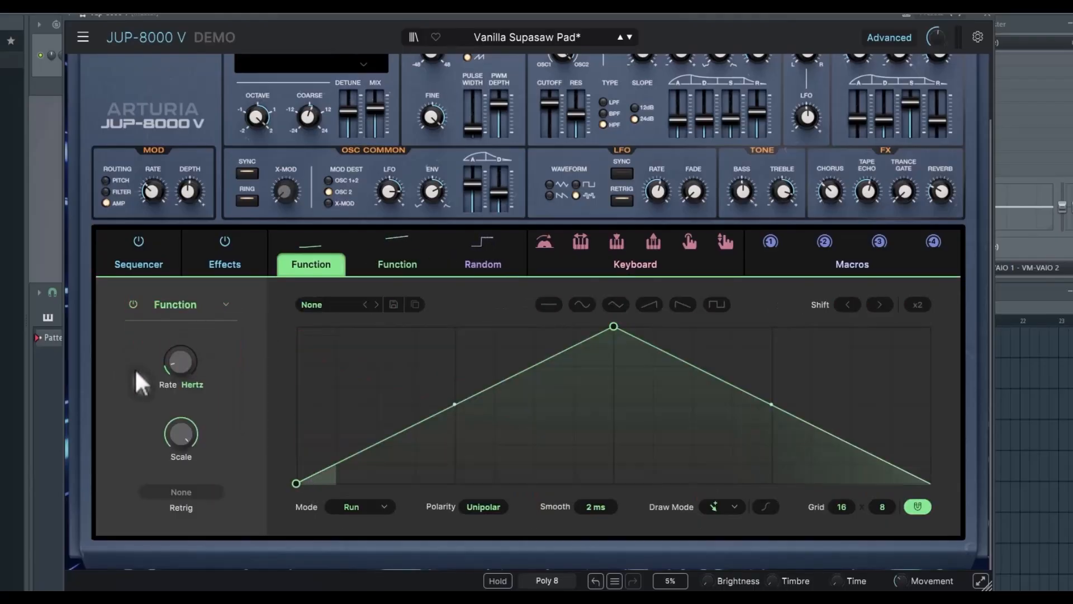
{"action": "left_click", "coordinate": [201, 307]}
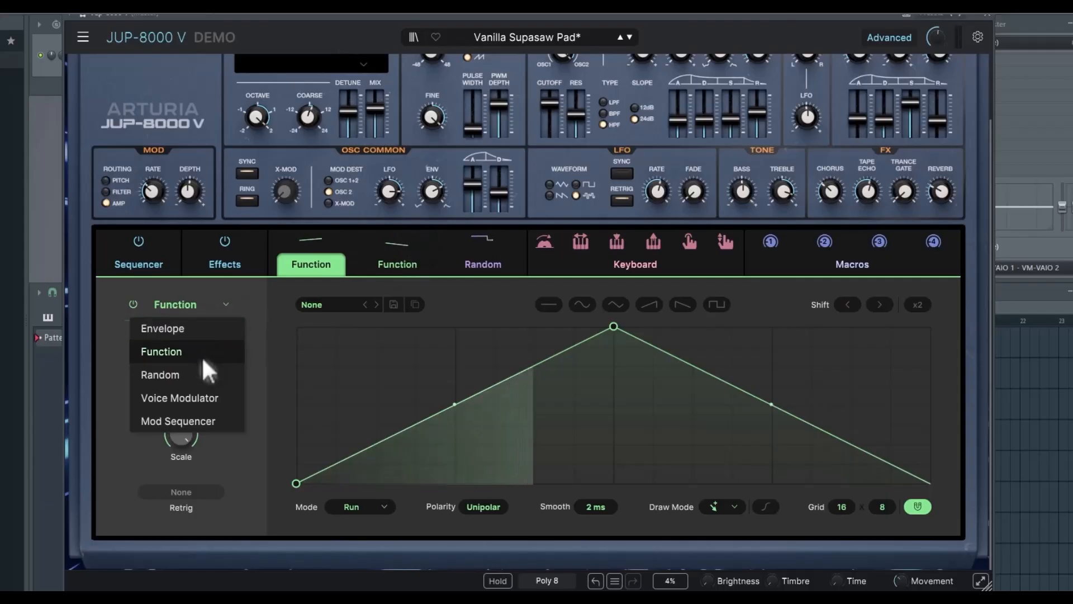
{"action": "left_click", "coordinate": [185, 325]}
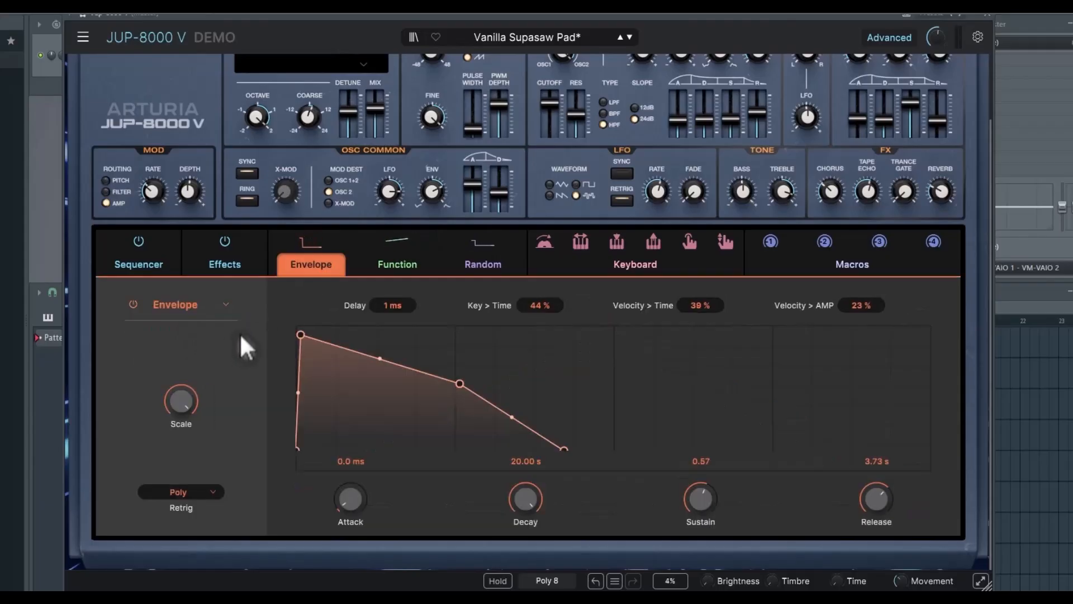
Step: On the second modulator, change the function preset to Sine, step on to Trance, and set the rate to 0.464 Hz
{"action": "left_click", "coordinate": [408, 267]}
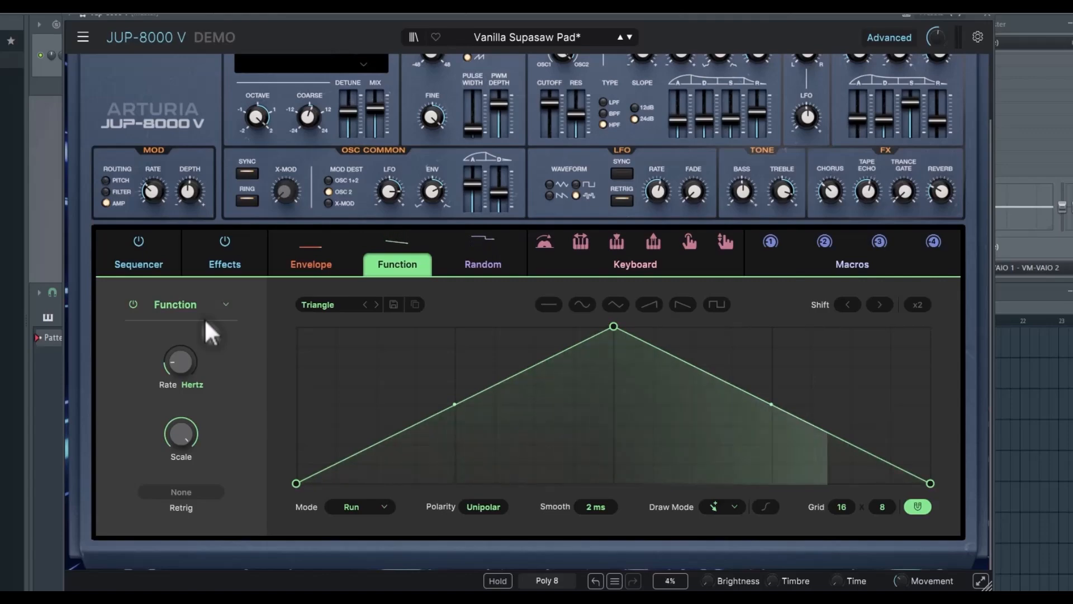
{"action": "left_click", "coordinate": [334, 306]}
{"action": "left_click", "coordinate": [347, 375]}
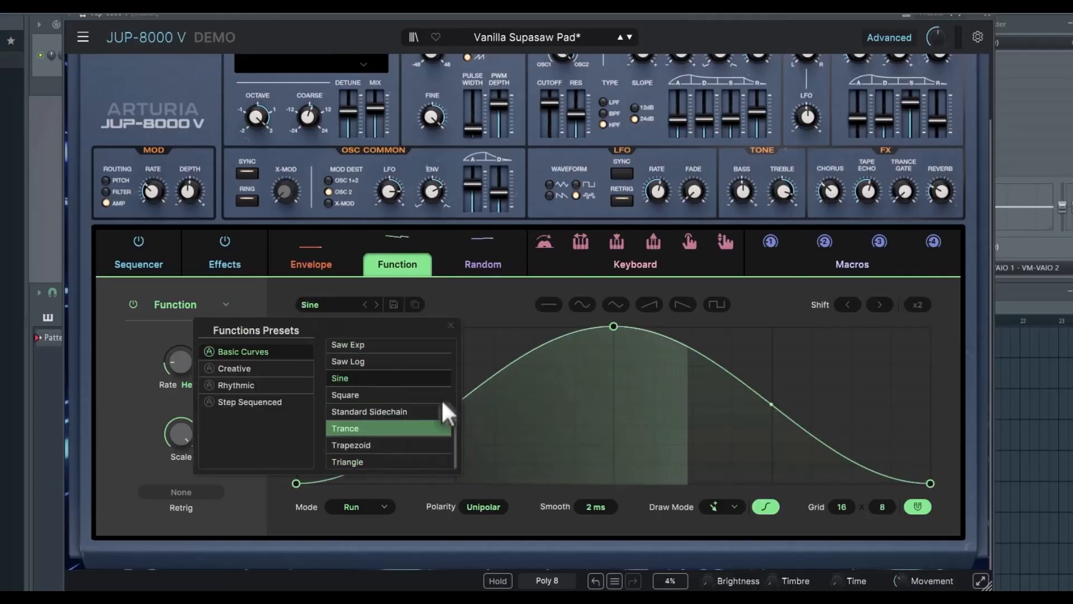
{"action": "left_click", "coordinate": [377, 304]}
{"action": "left_click", "coordinate": [378, 304]}
{"action": "left_click", "coordinate": [378, 304]}
{"action": "mouse_move", "coordinate": [173, 358]}
{"action": "left_mouse_down"}
{"action": "mouse_move", "coordinate": [173, 285]}
{"action": "mouse_move", "coordinate": [173, 352]}
{"action": "left_mouse_up"}
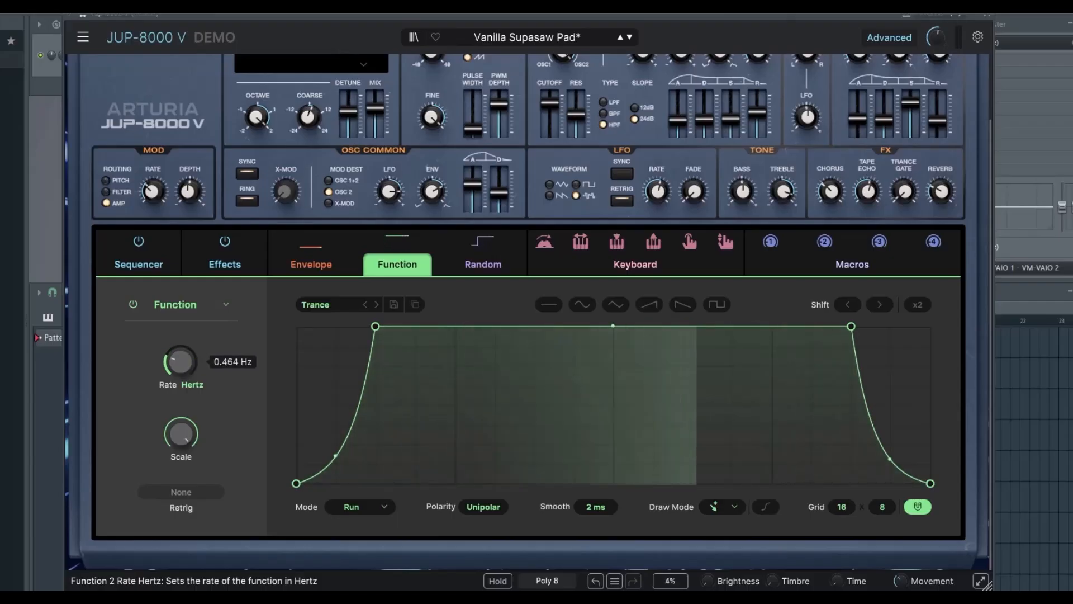
{"action": "mouse_move", "coordinate": [181, 433]}
{"action": "left_mouse_down"}
{"action": "mouse_move", "coordinate": [181, 475]}
{"action": "mouse_move", "coordinate": [181, 414]}
{"action": "left_mouse_up"}
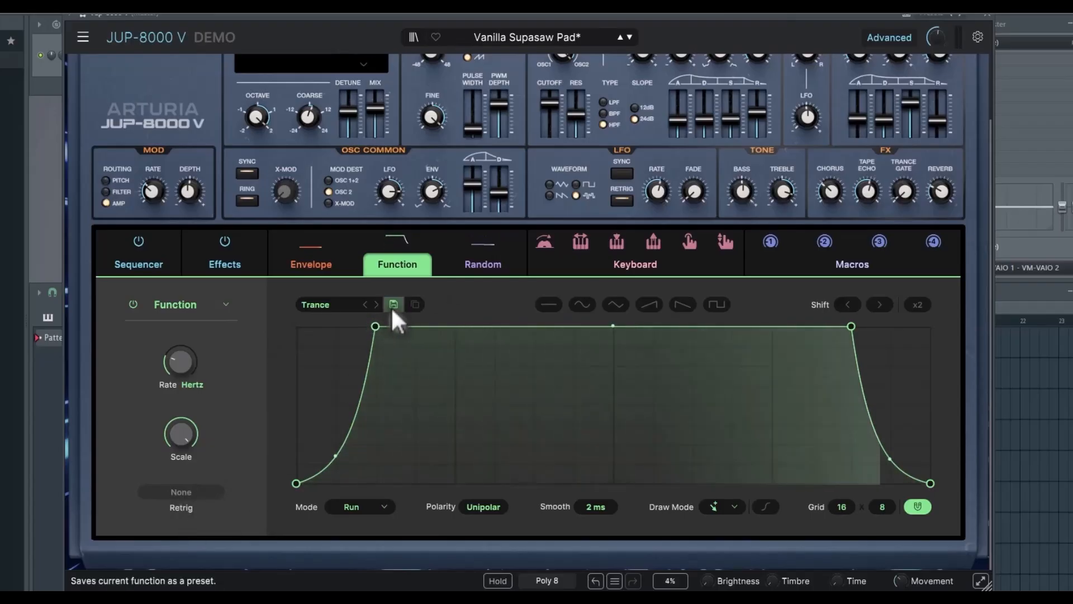
Step: Lower the first peak and middle points of the Trance curve, and replace it with the Sine and Triangle shapes in turn
{"action": "left_click_drag", "start_coordinate": [378, 331], "coordinate": [384, 354]}
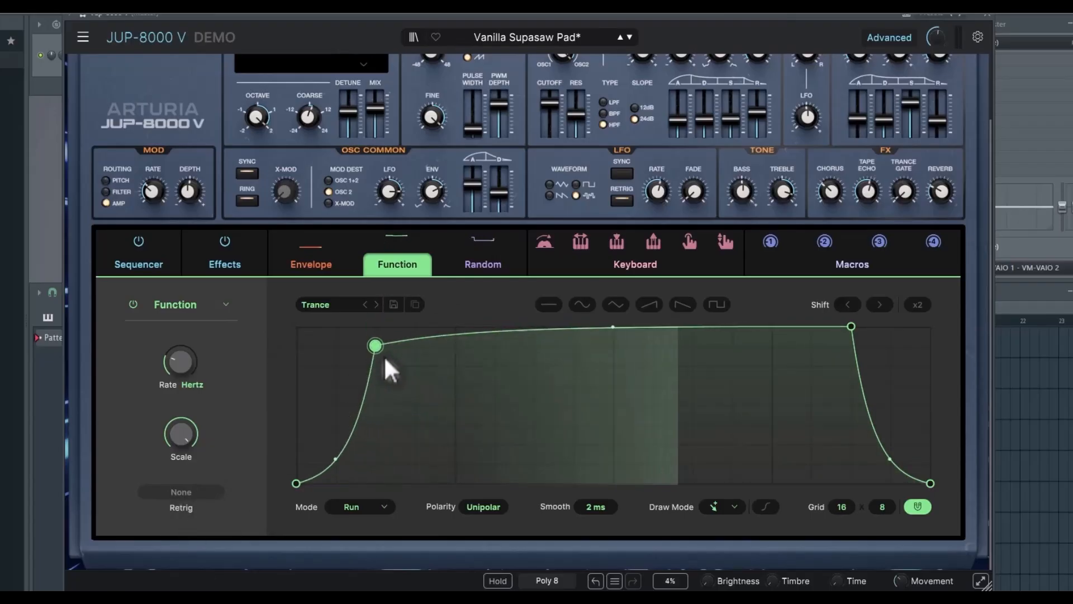
{"action": "left_click_drag", "start_coordinate": [612, 328], "coordinate": [612, 348]}
{"action": "left_click", "coordinate": [584, 305]}
{"action": "left_click", "coordinate": [618, 305]}
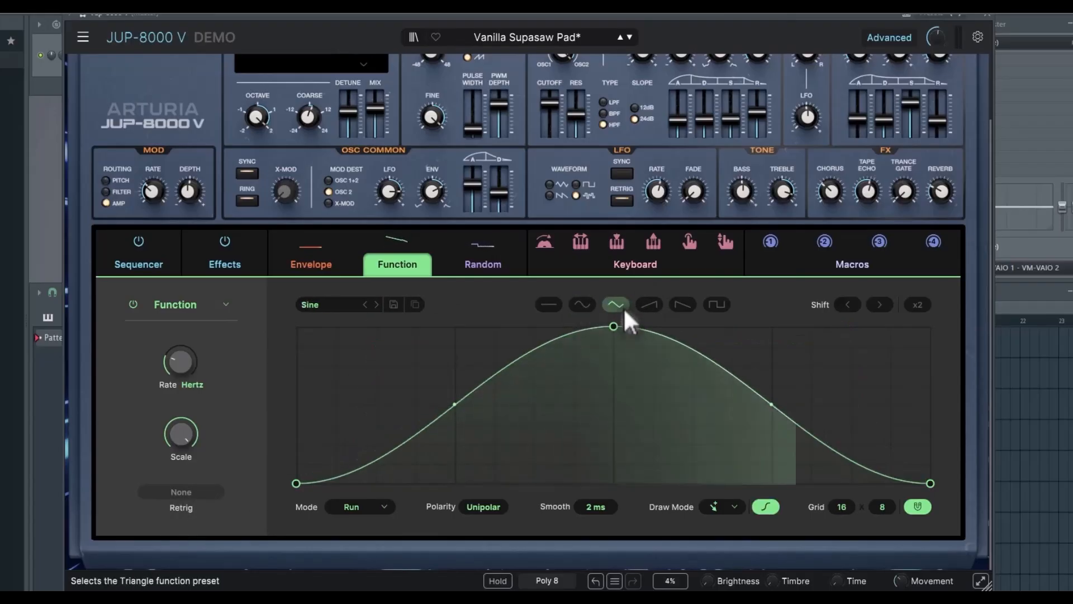
Step: Try the rising ramp shape, replace it with the Saw shape, and add two breakpoints along its falling line
{"action": "left_click", "coordinate": [651, 304]}
{"action": "left_click", "coordinate": [683, 304]}
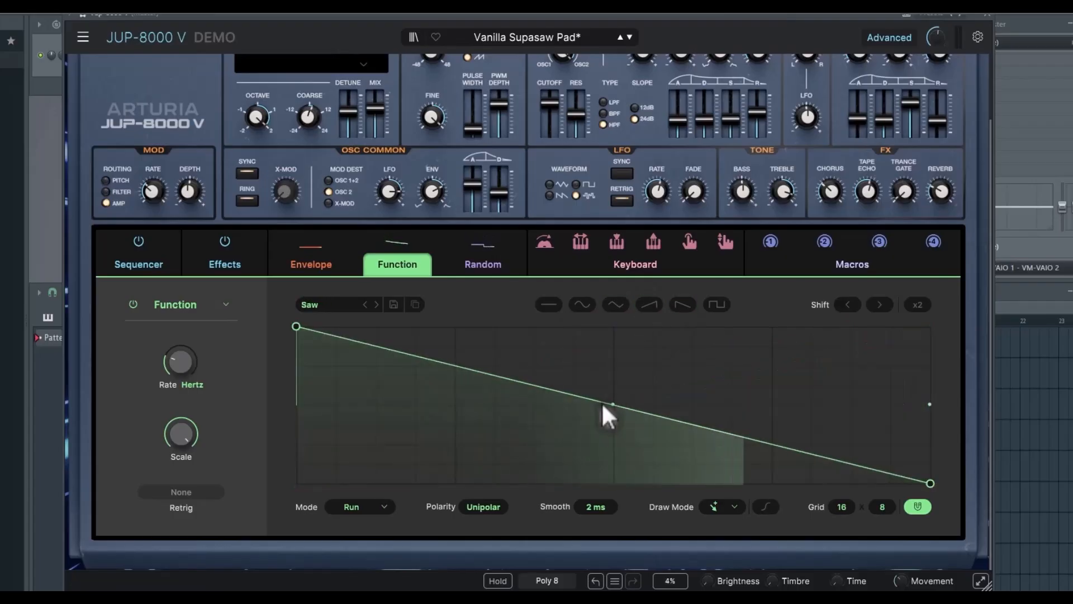
{"action": "left_click_drag", "start_coordinate": [604, 402], "coordinate": [390, 375]}
{"action": "left_click_drag", "start_coordinate": [602, 409], "coordinate": [632, 354]}
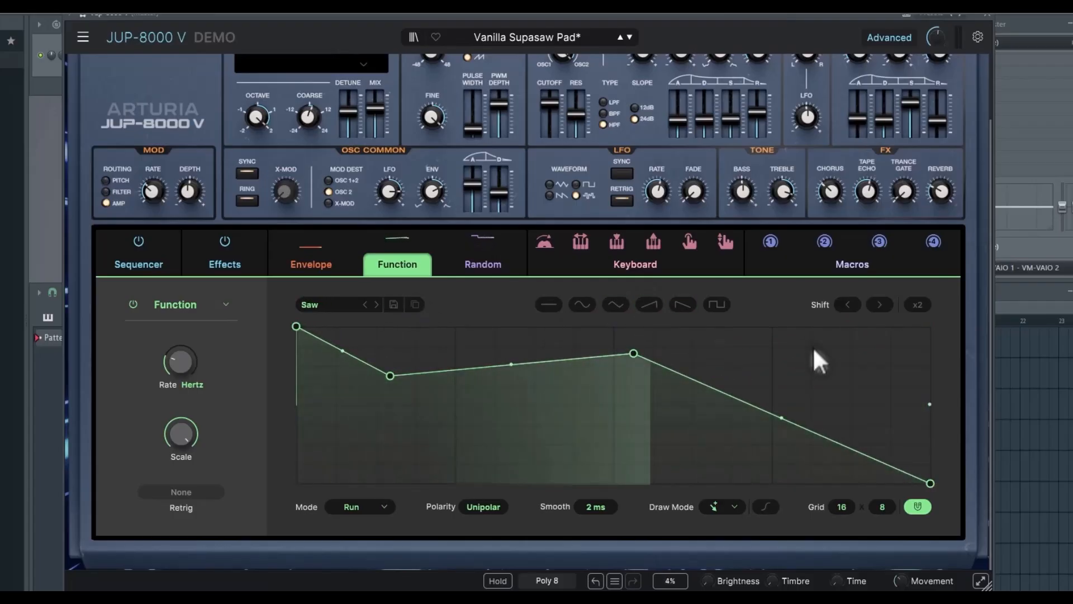
Step: Shift the function curve two divisions later and back again, and double its repetitions twice
{"action": "left_click", "coordinate": [886, 305]}
{"action": "left_click", "coordinate": [886, 304]}
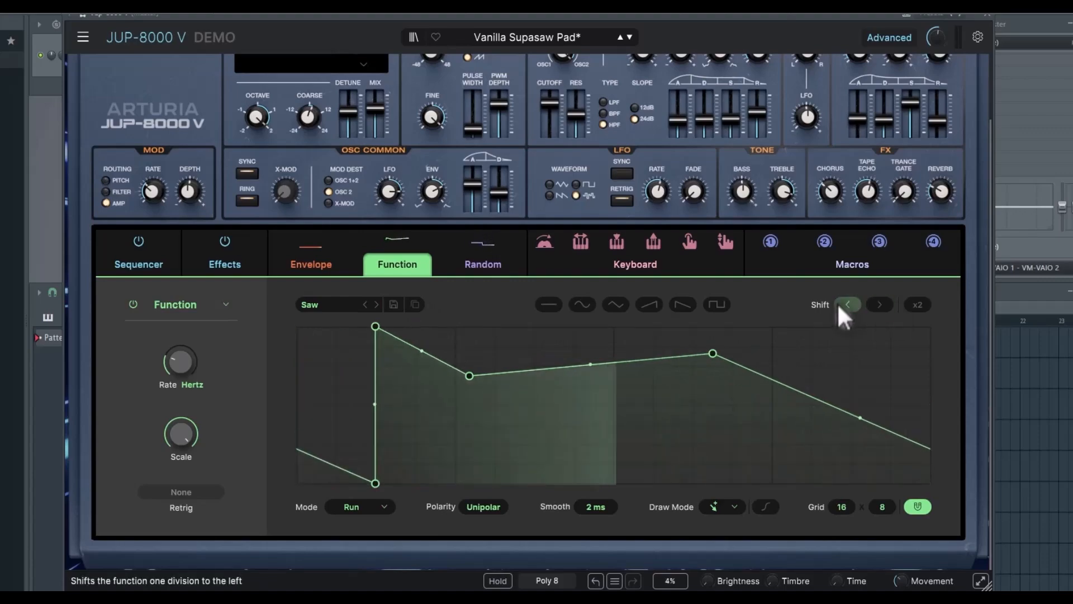
{"action": "left_click", "coordinate": [845, 305]}
{"action": "left_click", "coordinate": [844, 306]}
{"action": "left_click", "coordinate": [914, 305]}
{"action": "left_click", "coordinate": [911, 305]}
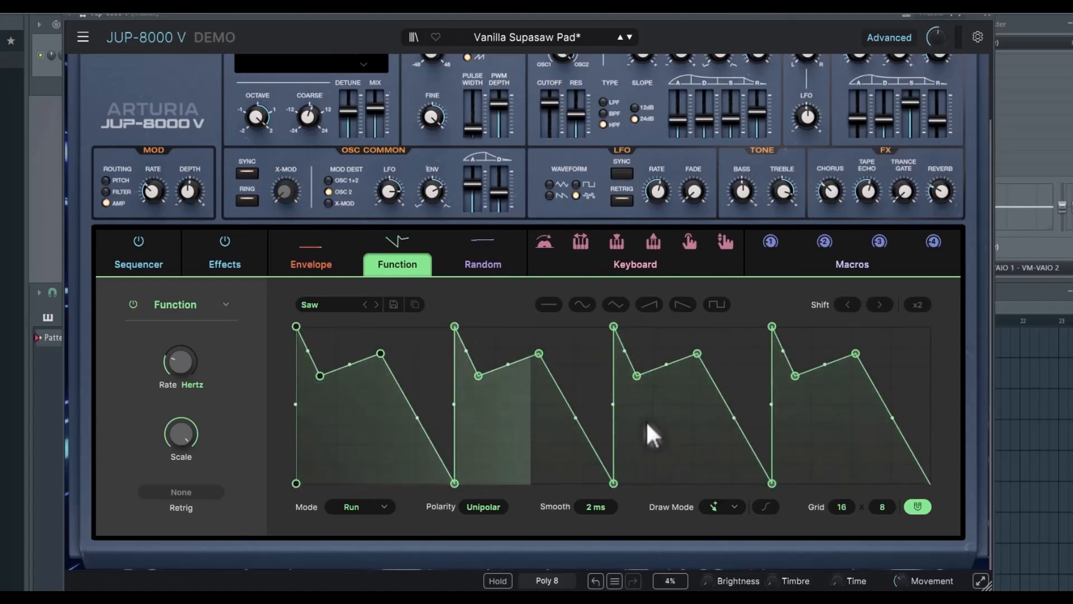
Step: Switch the function mode to One-Shot and Loop in turn, and return it to Run
{"action": "left_click", "coordinate": [362, 507]}
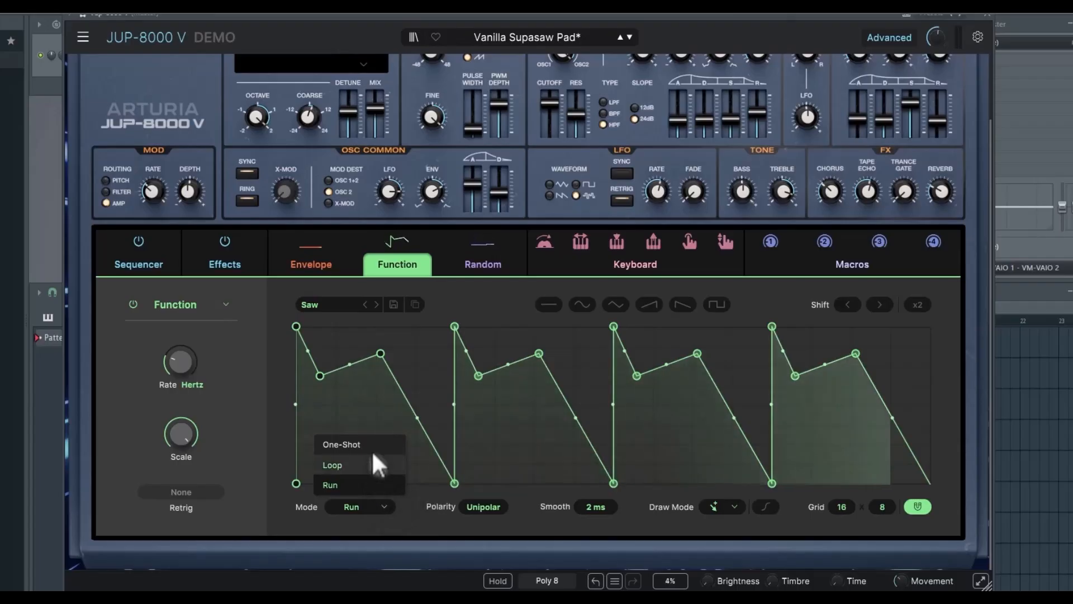
{"action": "left_click", "coordinate": [373, 444]}
{"action": "left_click", "coordinate": [384, 506]}
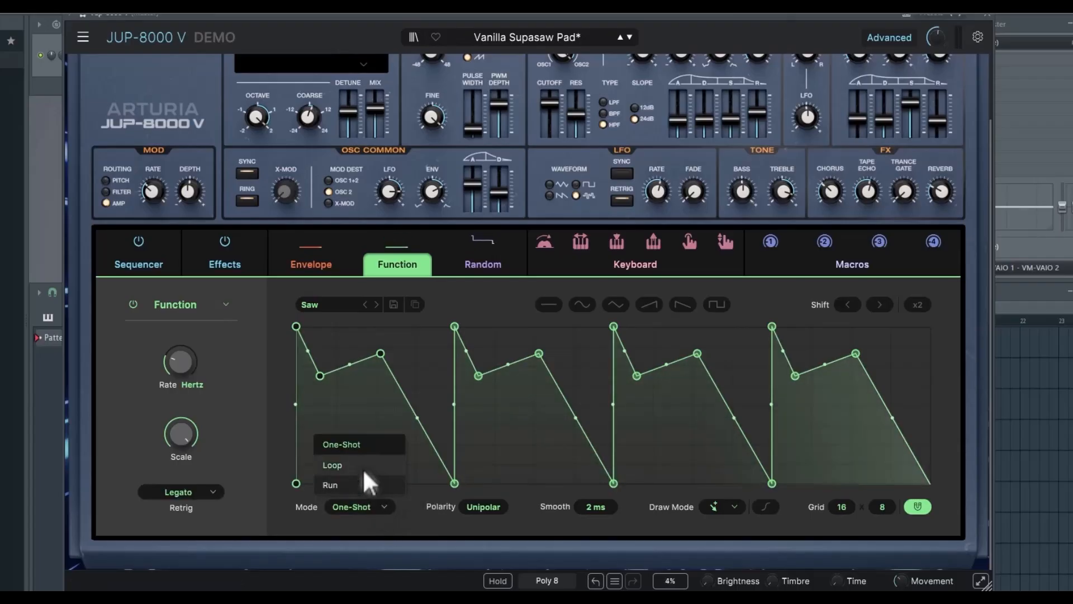
{"action": "left_click", "coordinate": [362, 466]}
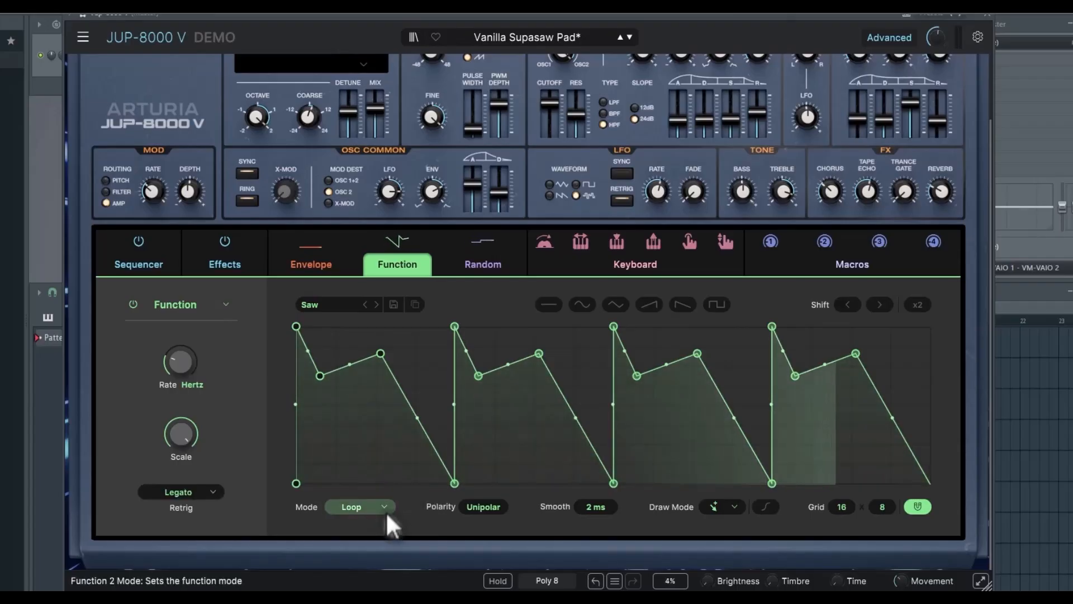
{"action": "left_click", "coordinate": [386, 509]}
{"action": "left_click", "coordinate": [361, 484]}
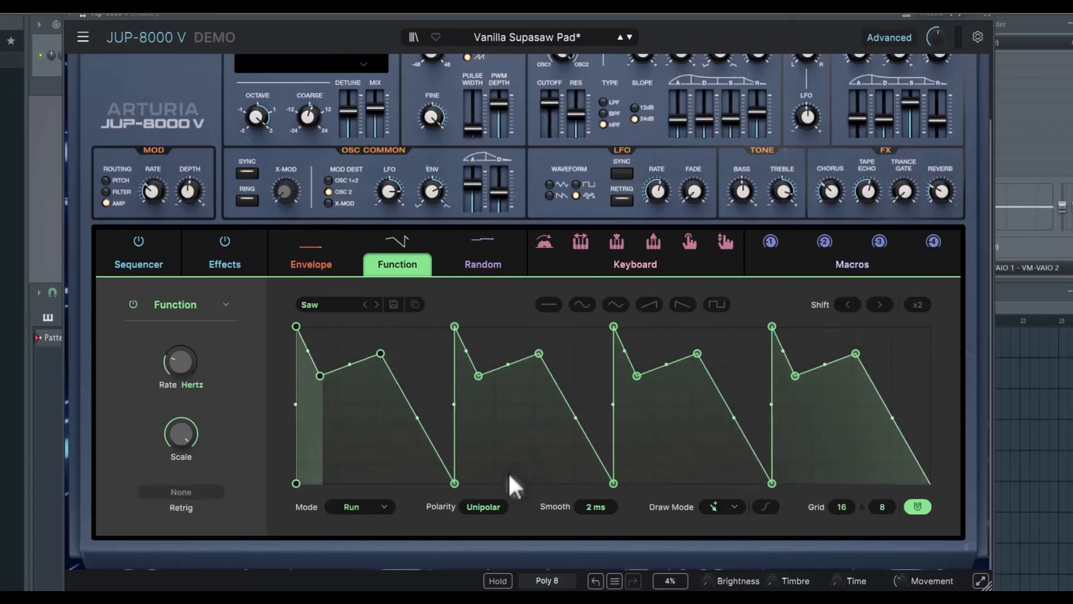
Step: Set the function's polarity to Bipolar and its smoothing to 108 ms
{"action": "left_click", "coordinate": [483, 510]}
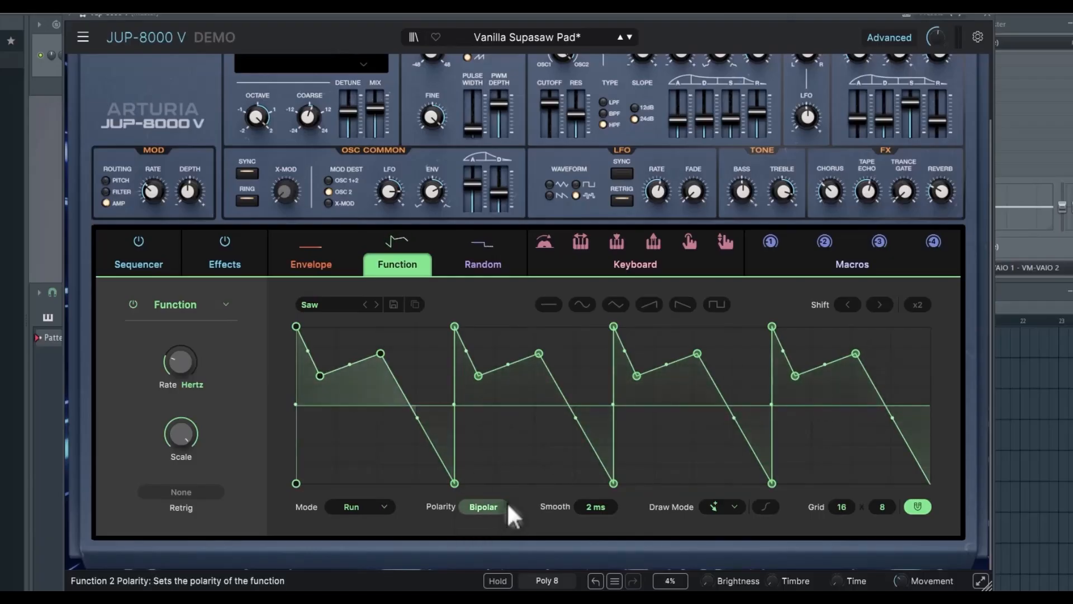
{"action": "mouse_move", "coordinate": [585, 513]}
{"action": "left_mouse_down"}
{"action": "mouse_move", "coordinate": [584, 441]}
{"action": "mouse_move", "coordinate": [739, 512]}
{"action": "left_mouse_up"}
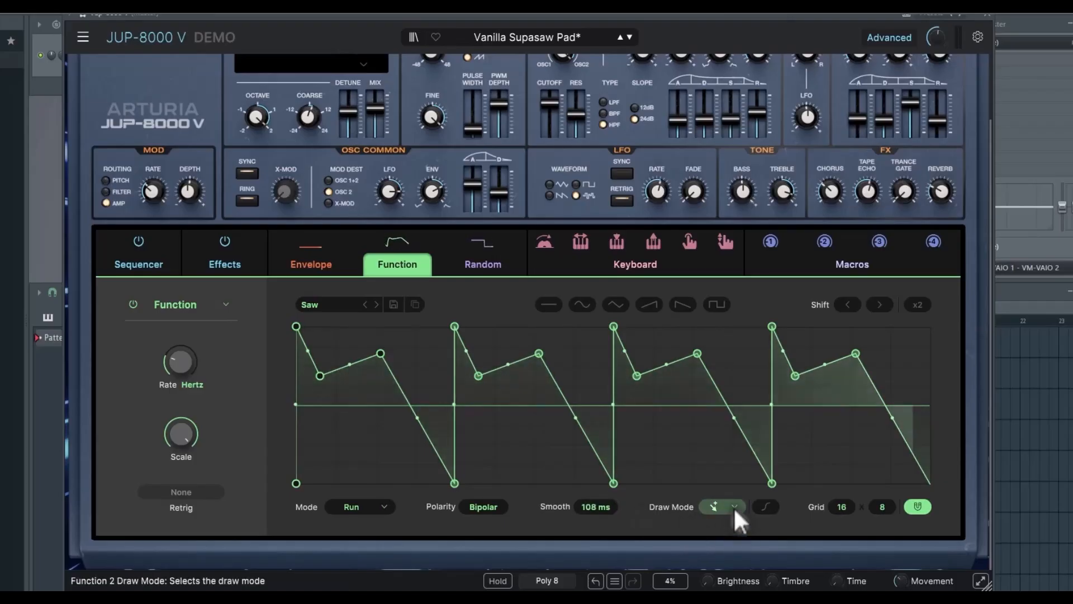
Step: Draw stepped levels over the curve's second half in Steps draw mode, and rising ramps across the curve in Ramp Up mode
{"action": "left_click", "coordinate": [730, 508]}
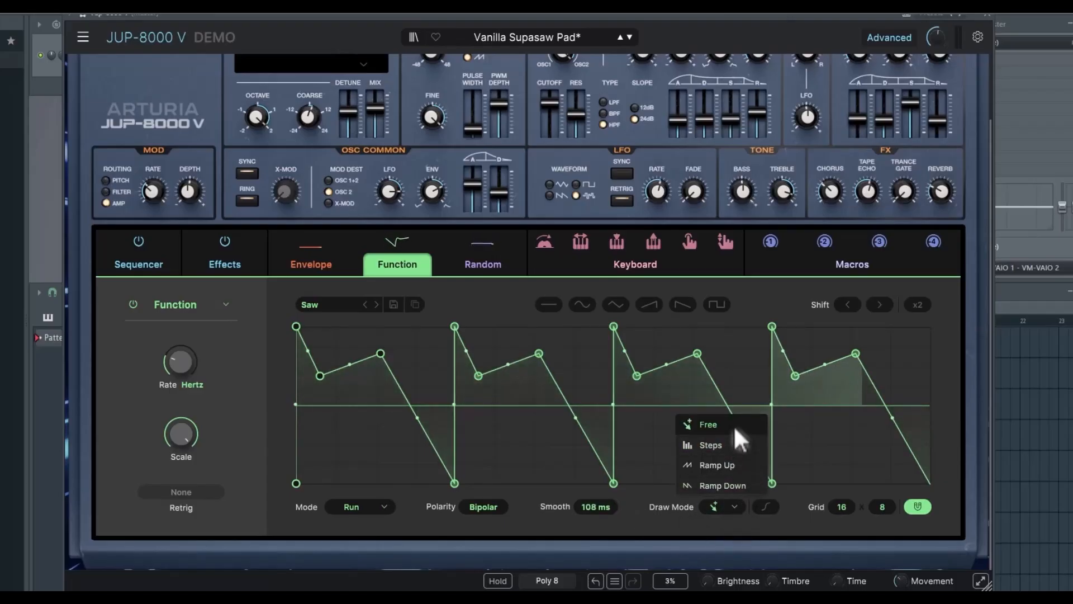
{"action": "left_click", "coordinate": [739, 507]}
{"action": "left_click", "coordinate": [715, 451]}
{"action": "mouse_move", "coordinate": [615, 394]}
{"action": "left_mouse_down"}
{"action": "mouse_move", "coordinate": [797, 414]}
{"action": "mouse_move", "coordinate": [850, 460]}
{"action": "left_mouse_up"}
{"action": "left_click", "coordinate": [738, 508]}
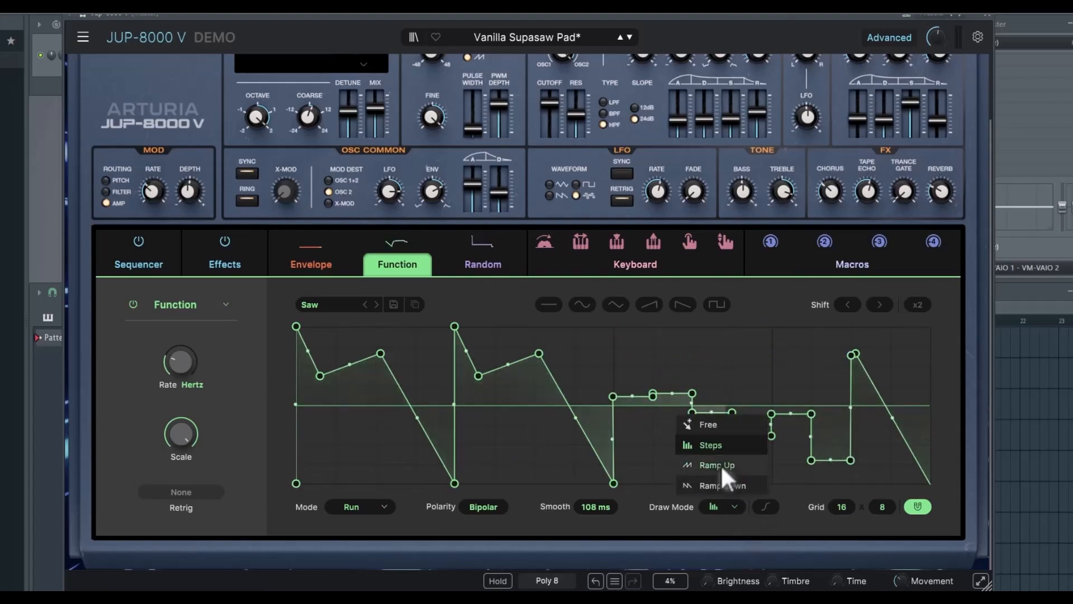
{"action": "left_click", "coordinate": [720, 464]}
{"action": "mouse_move", "coordinate": [378, 431]}
{"action": "left_mouse_down"}
{"action": "mouse_move", "coordinate": [613, 392]}
{"action": "mouse_move", "coordinate": [836, 397]}
{"action": "mouse_move", "coordinate": [929, 412]}
{"action": "left_mouse_up"}
Step: Draw descending ramps over the curve's second half in Ramp Down mode and turn on curved segments
{"action": "left_click", "coordinate": [733, 506]}
{"action": "left_click", "coordinate": [723, 485]}
{"action": "left_click", "coordinate": [771, 505]}
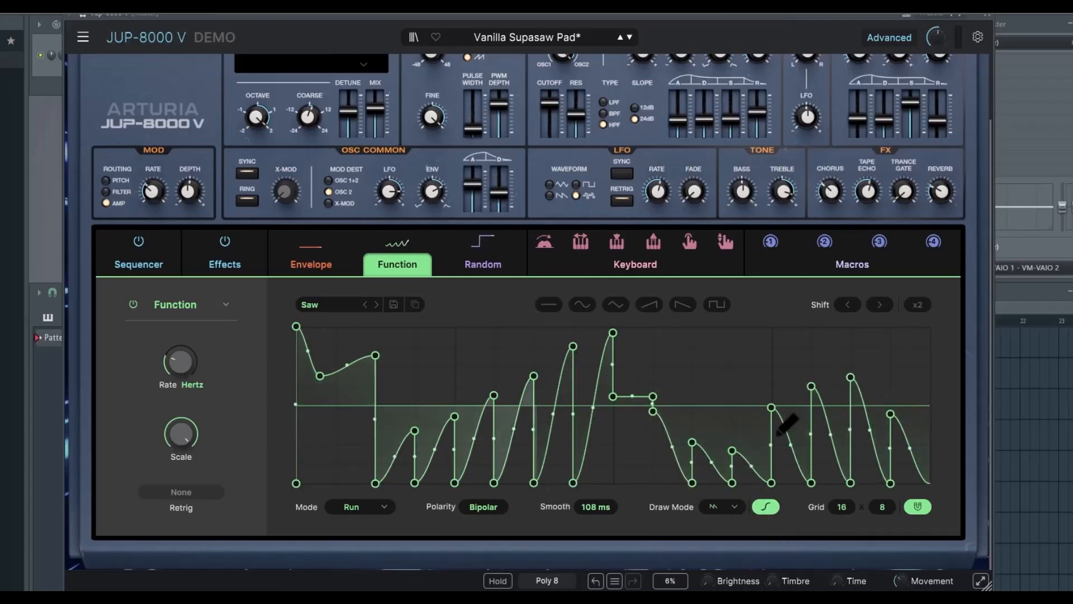
Step: Set the grid to 12 by 6, redraw the descending ramps in the second half, and repeat with grid snapping temporarily off
{"action": "left_click_drag", "start_coordinate": [836, 510], "coordinate": [878, 516]}
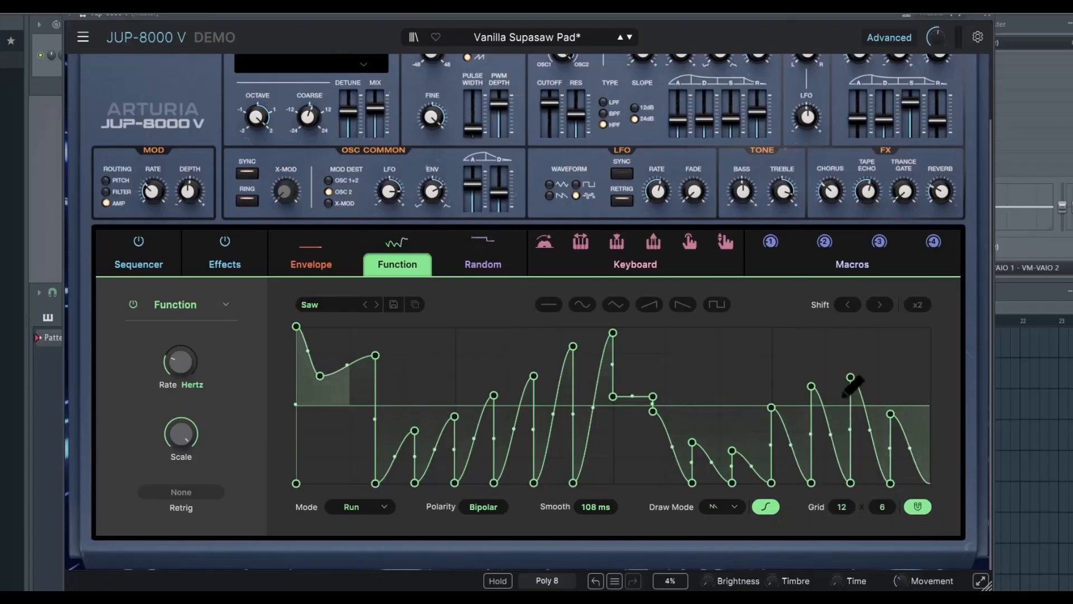
{"action": "mouse_move", "coordinate": [808, 404]}
{"action": "left_mouse_down"}
{"action": "mouse_move", "coordinate": [787, 407]}
{"action": "mouse_move", "coordinate": [781, 390]}
{"action": "mouse_move", "coordinate": [838, 398]}
{"action": "left_mouse_up"}
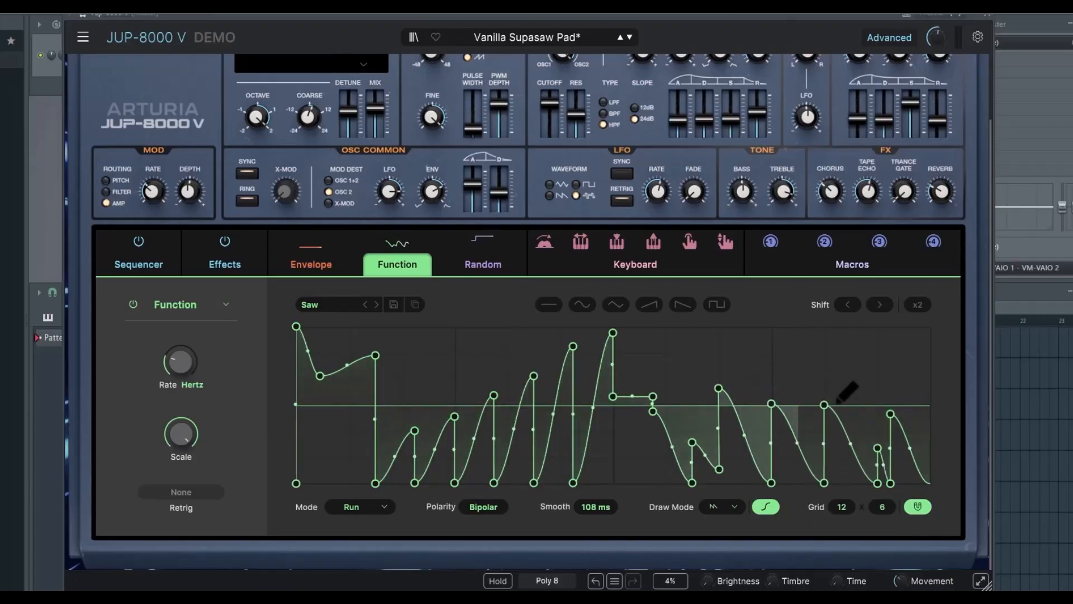
{"action": "left_click", "coordinate": [918, 505]}
{"action": "left_click_drag", "start_coordinate": [674, 372], "coordinate": [881, 371]}
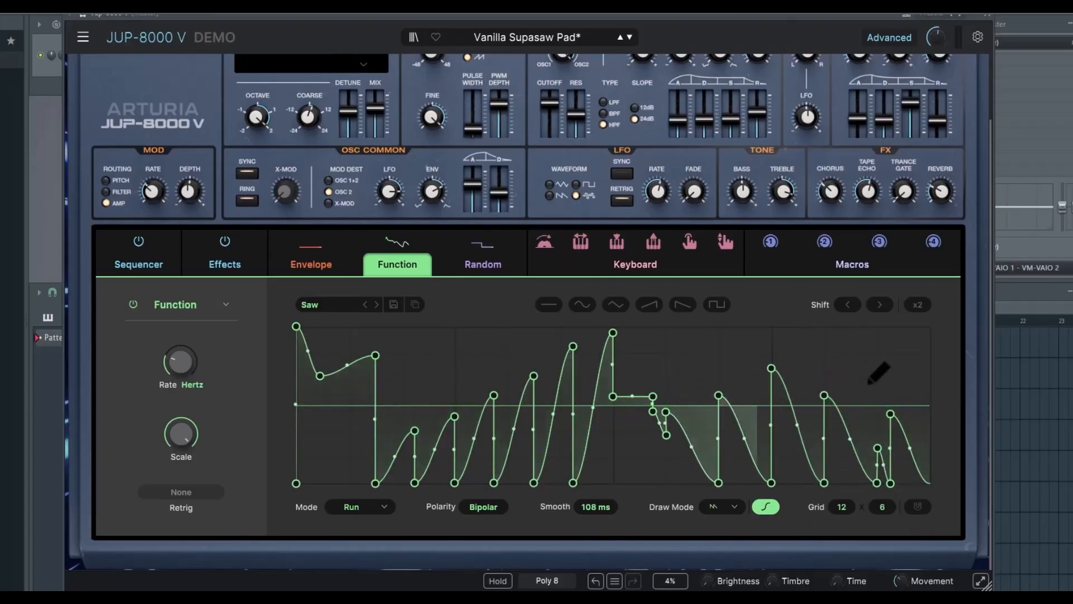
{"action": "left_click", "coordinate": [924, 505]}
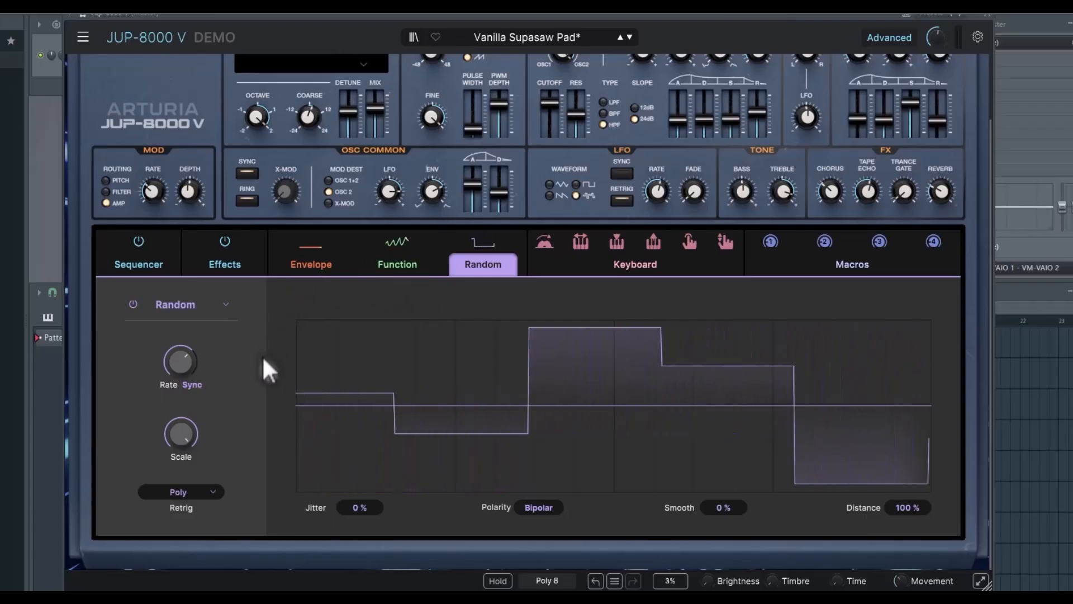
Step: On the Random modulator, lower the rate, reset the scale, view the retrigger options, and set Jitter to 36%
{"action": "left_click_drag", "start_coordinate": [183, 362], "coordinate": [189, 464]}
{"action": "double_click", "coordinate": [190, 430]}
{"action": "left_click", "coordinate": [212, 491]}
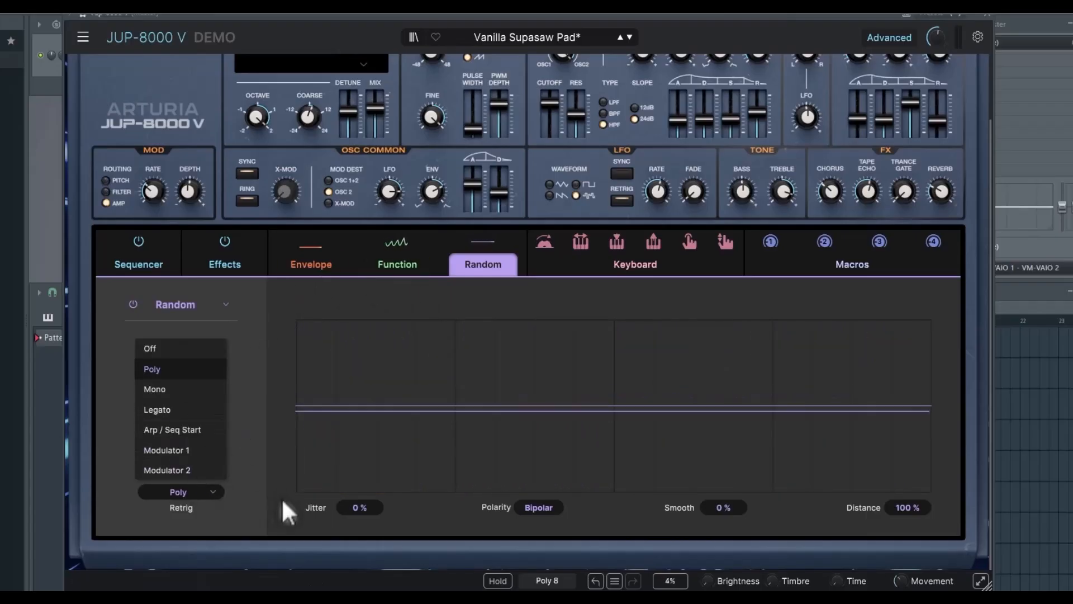
{"action": "left_click", "coordinate": [312, 520]}
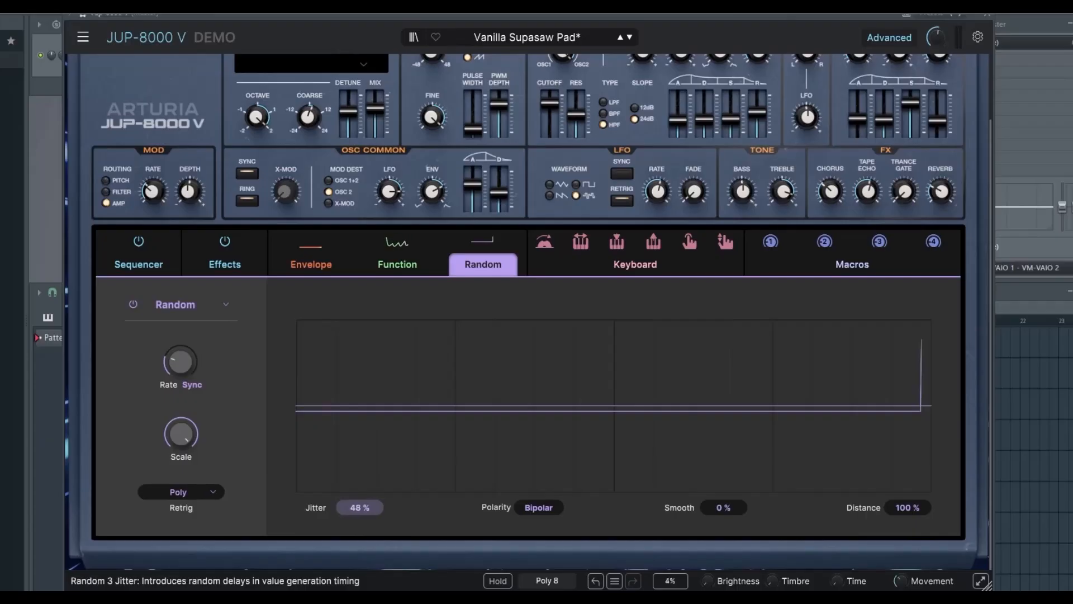
{"action": "left_click_drag", "start_coordinate": [359, 508], "coordinate": [351, 507]}
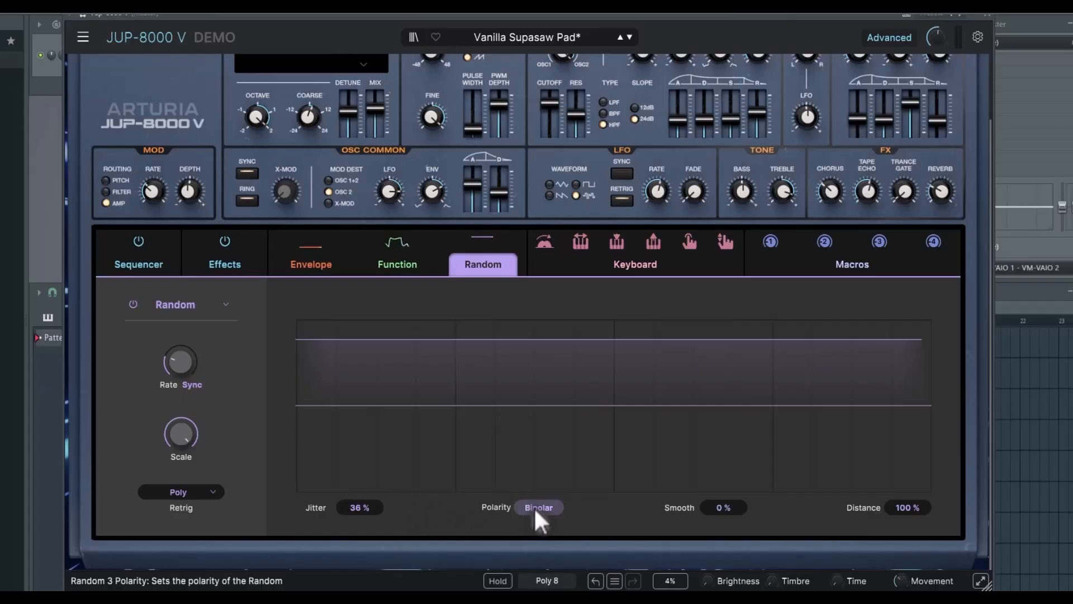
Step: Compare the Random modulator's polarities, leave it on Unipolar, and raise Distance to 200%
{"action": "left_click", "coordinate": [542, 507]}
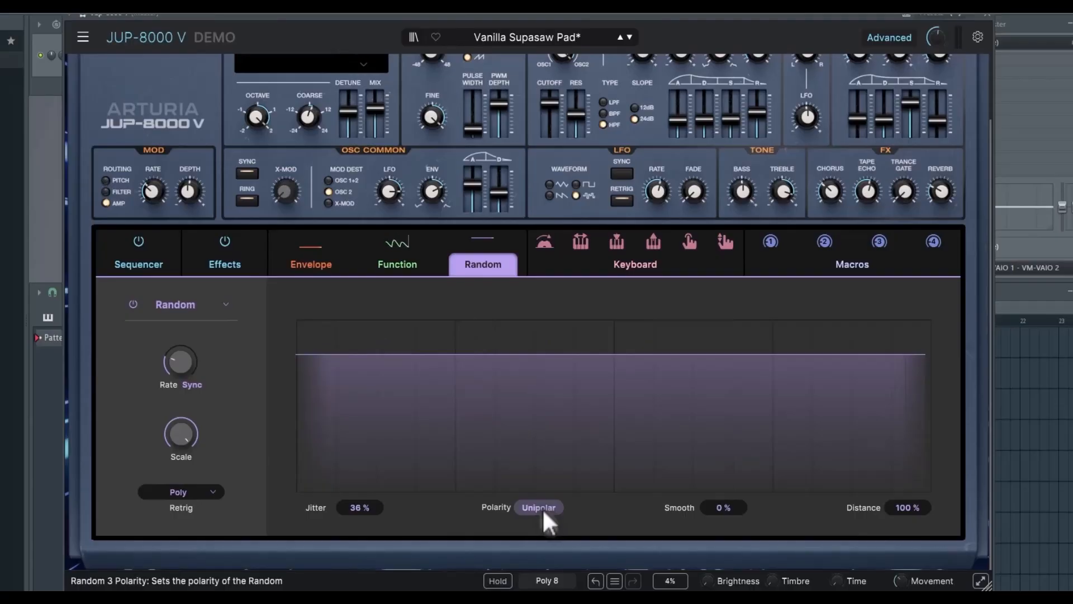
{"action": "left_click", "coordinate": [542, 507]}
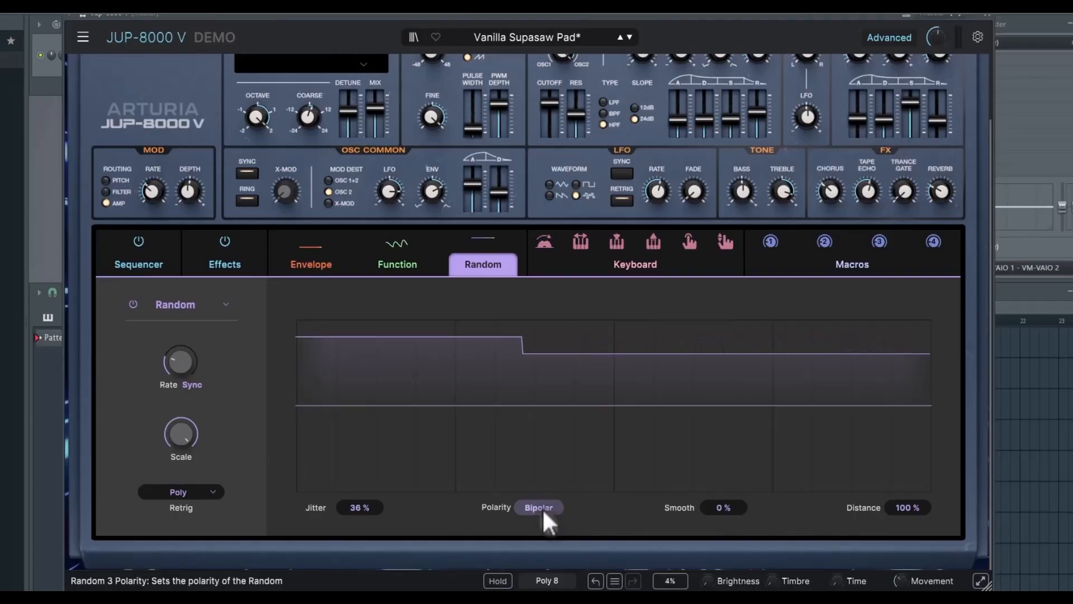
{"action": "left_click", "coordinate": [542, 507]}
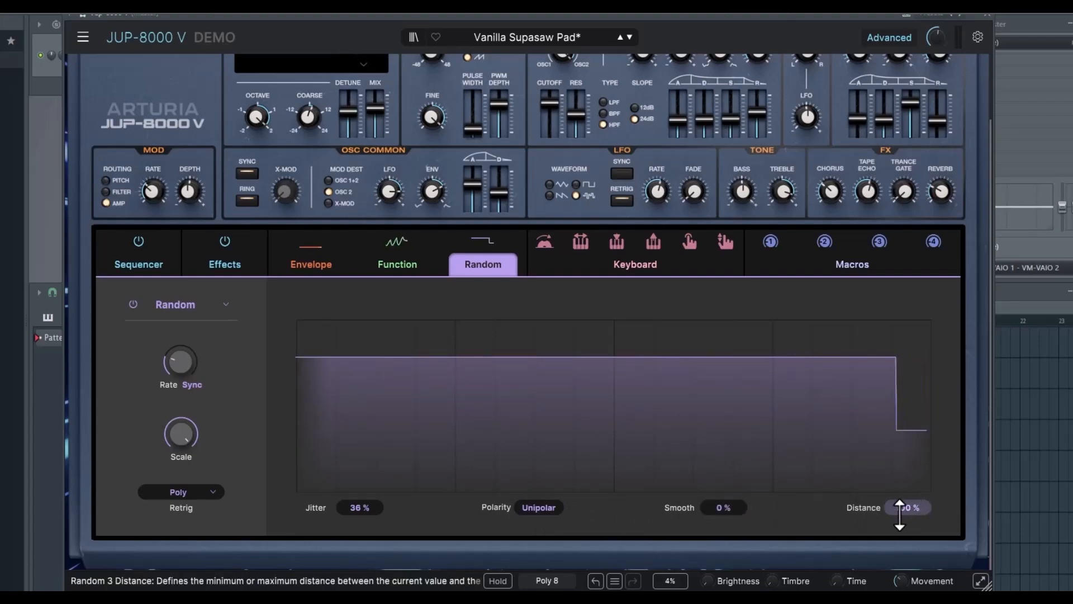
{"action": "left_click_drag", "start_coordinate": [899, 514], "coordinate": [899, 486]}
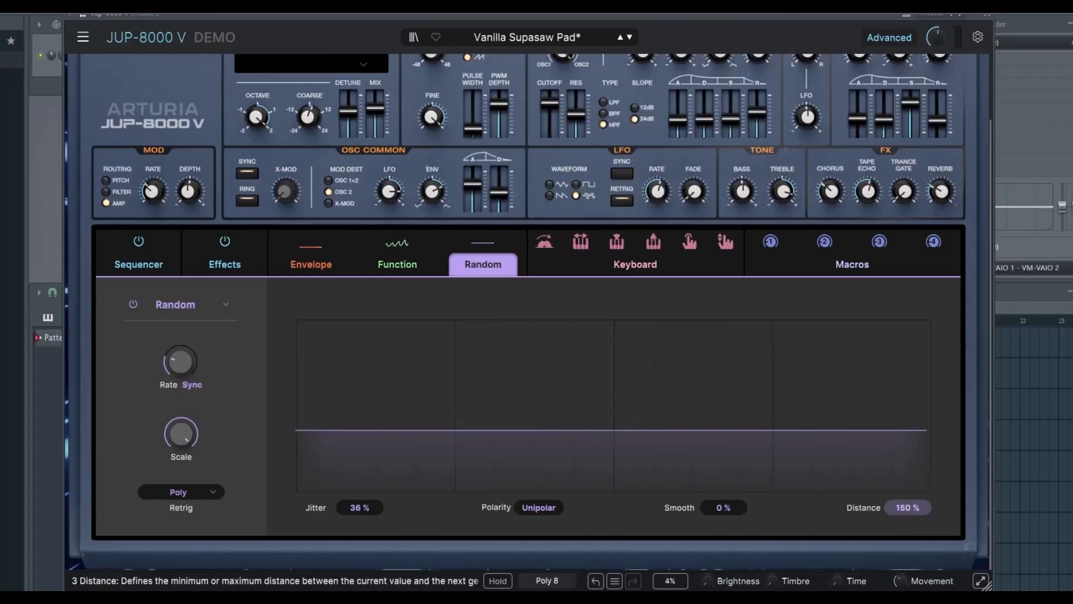
{"action": "left_click_drag", "start_coordinate": [899, 486], "coordinate": [899, 463]}
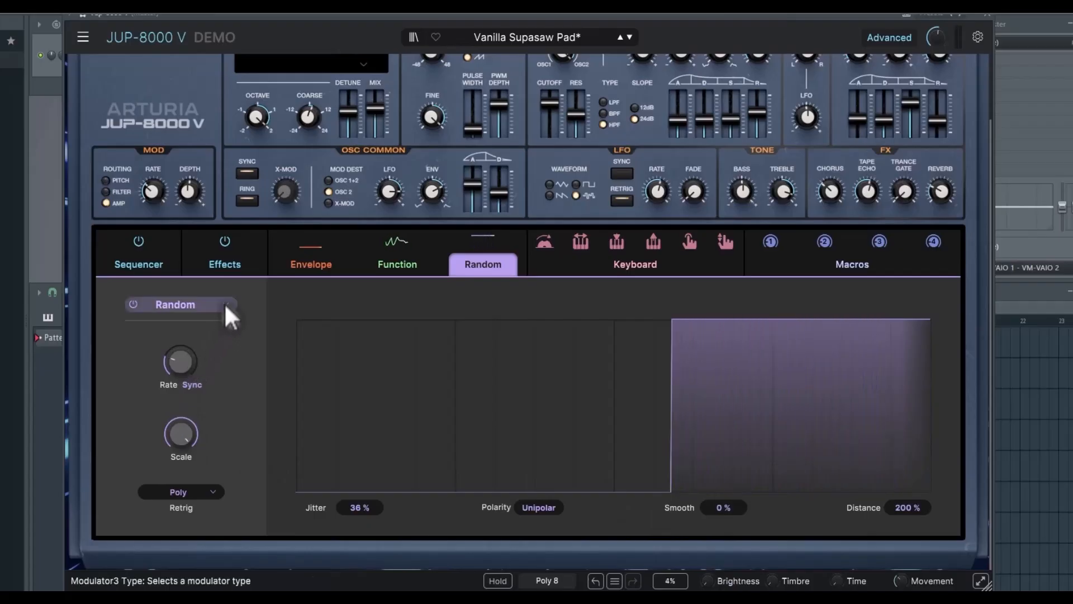
Step: Change the third modulator to Voice Modulator, view its voice count options, and try its Scale control
{"action": "left_click", "coordinate": [224, 303]}
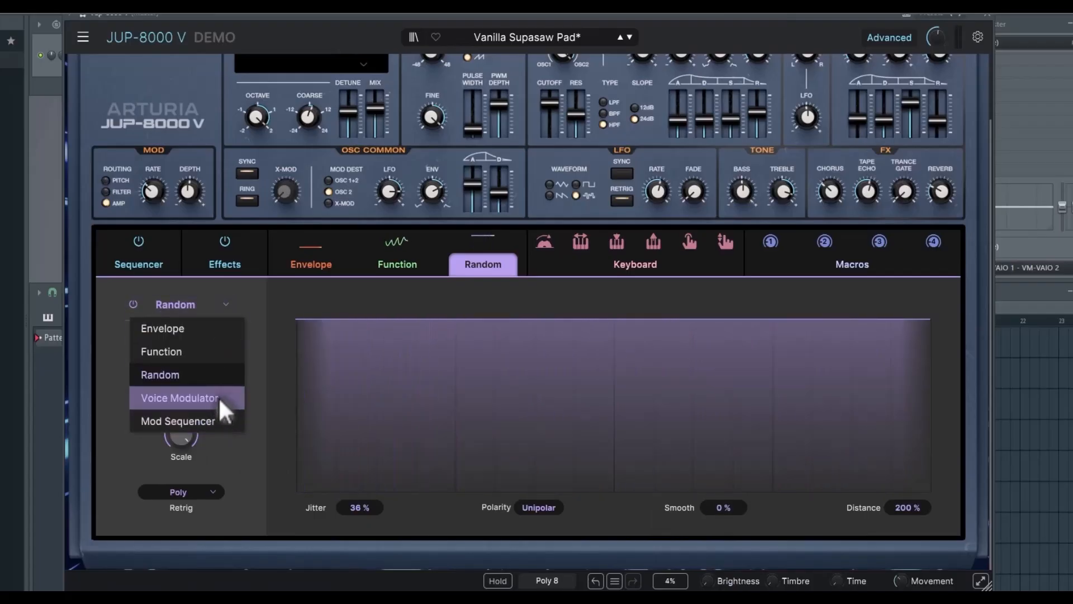
{"action": "left_click", "coordinate": [219, 406]}
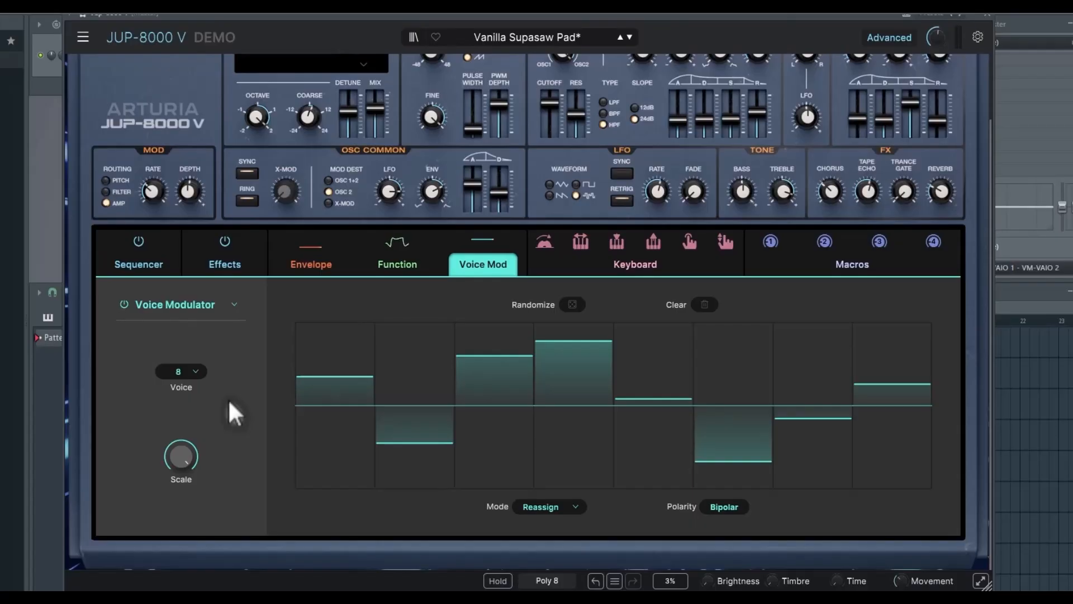
{"action": "left_click", "coordinate": [195, 374]}
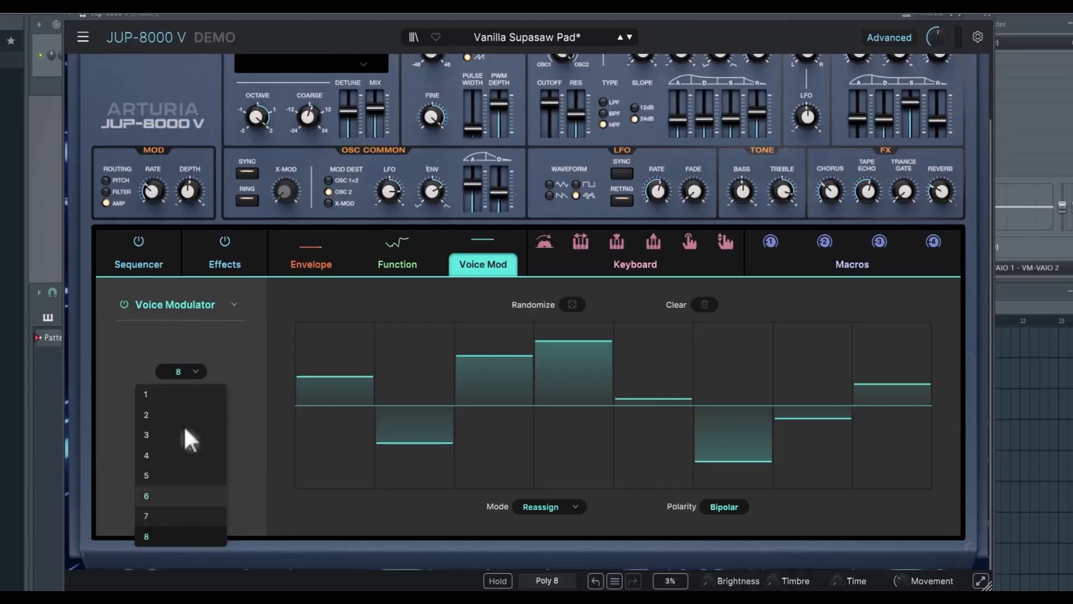
{"action": "left_click", "coordinate": [237, 367]}
{"action": "left_click_drag", "start_coordinate": [180, 455], "coordinate": [181, 502]}
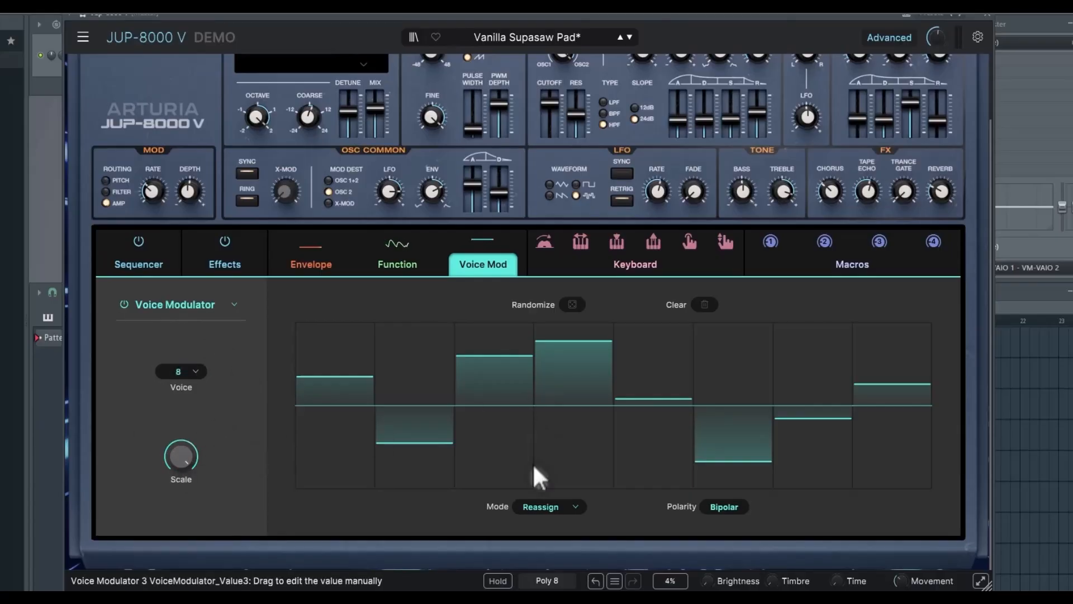
Step: Redraw the level of each voice freehand, and randomize the voice values four times
{"action": "mouse_move", "coordinate": [350, 388]}
{"action": "left_mouse_down"}
{"action": "mouse_move", "coordinate": [455, 350]}
{"action": "mouse_move", "coordinate": [552, 373]}
{"action": "left_mouse_up"}
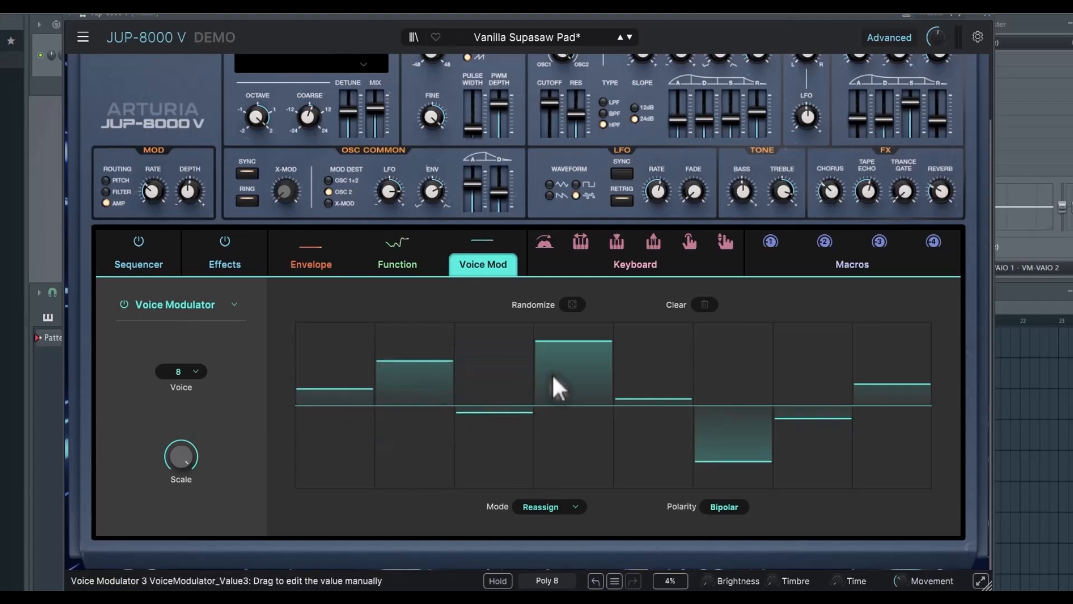
{"action": "mouse_move", "coordinate": [610, 407]}
{"action": "left_mouse_down"}
{"action": "mouse_move", "coordinate": [677, 394]}
{"action": "mouse_move", "coordinate": [727, 360]}
{"action": "mouse_move", "coordinate": [858, 397]}
{"action": "mouse_move", "coordinate": [901, 443]}
{"action": "left_mouse_up"}
{"action": "left_click", "coordinate": [572, 304]}
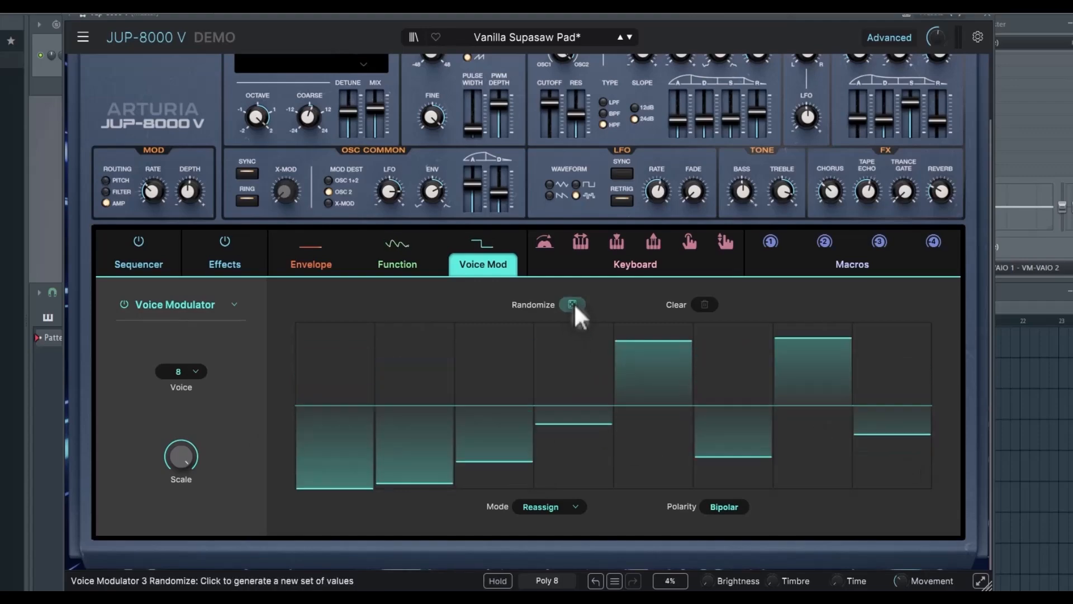
{"action": "left_click", "coordinate": [574, 304]}
{"action": "left_click", "coordinate": [573, 303]}
{"action": "left_click", "coordinate": [573, 303]}
Step: Clear the voice values and draw a new set, high for the first two voices and negative for the last three
{"action": "left_click", "coordinate": [695, 305]}
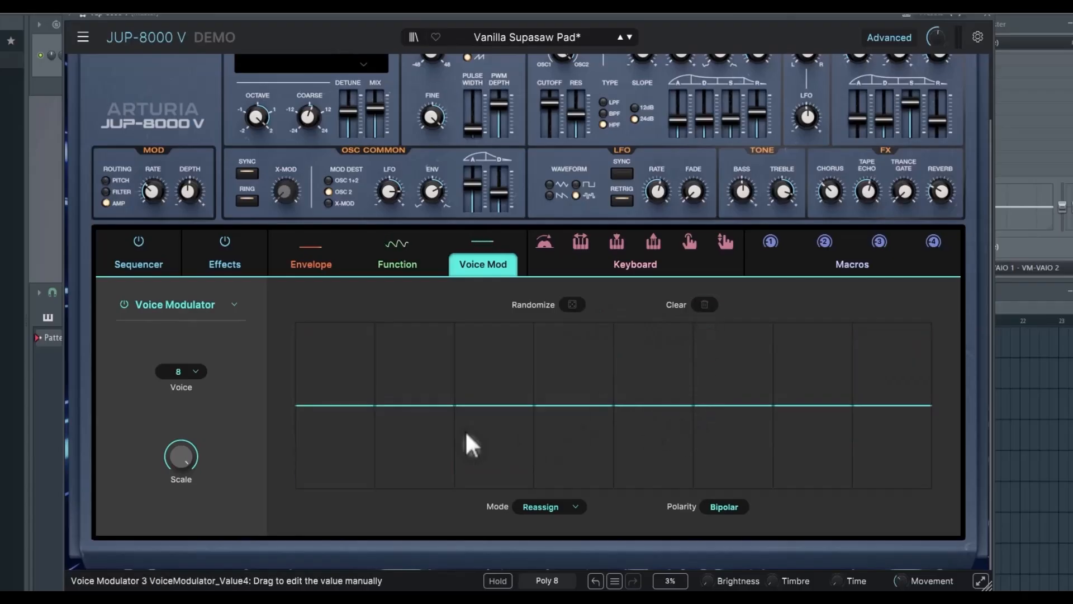
{"action": "left_click_drag", "start_coordinate": [335, 342], "coordinate": [670, 397]}
{"action": "left_click_drag", "start_coordinate": [852, 453], "coordinate": [854, 447]}
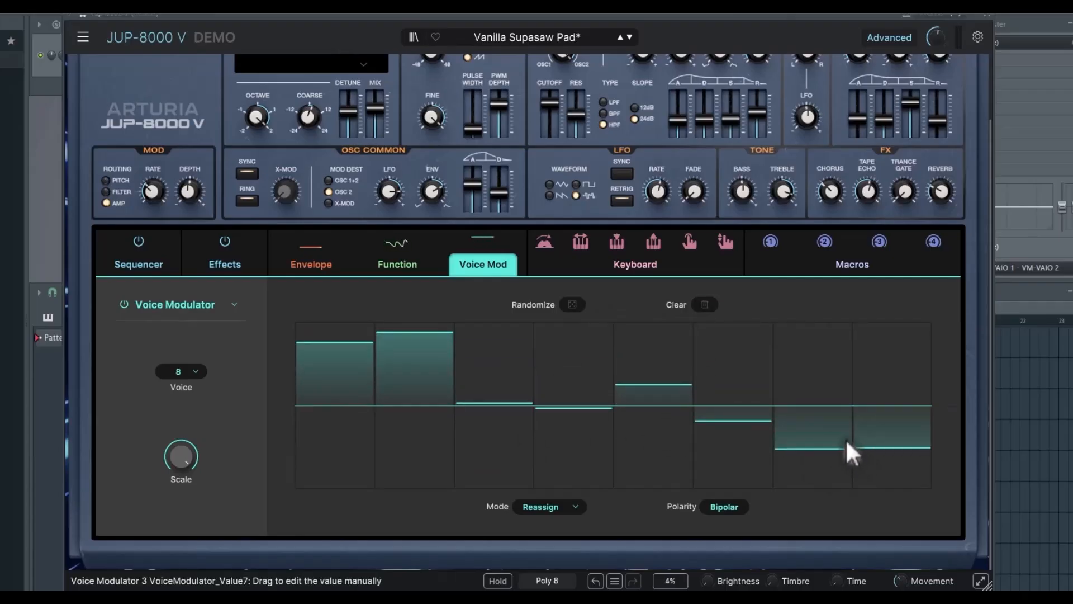
Step: View the Voice Modulator's mode options and keep Reassign
{"action": "left_click", "coordinate": [569, 506]}
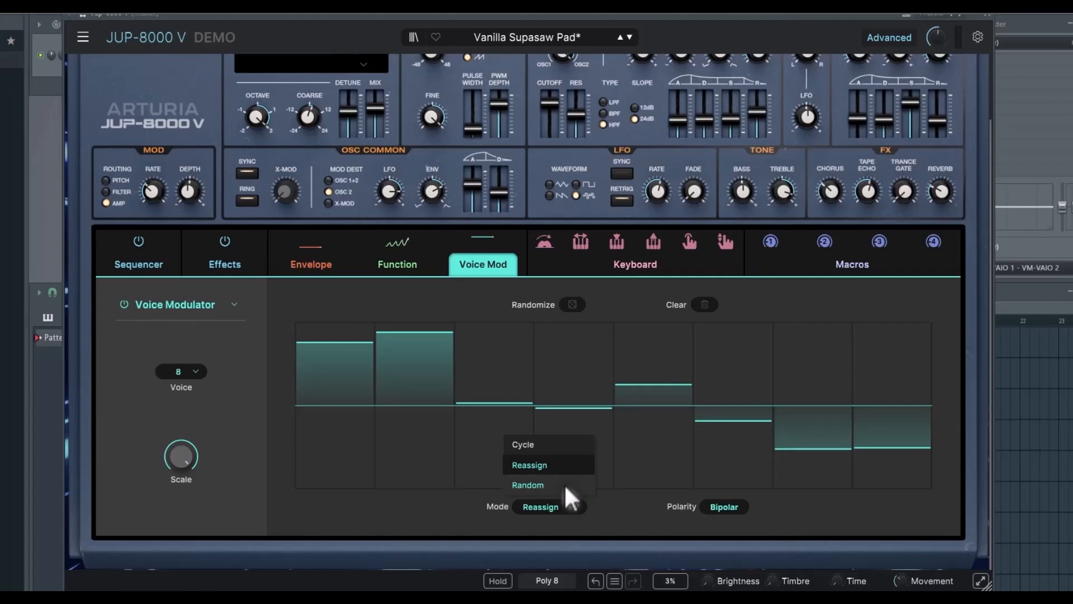
{"action": "left_click", "coordinate": [724, 505]}
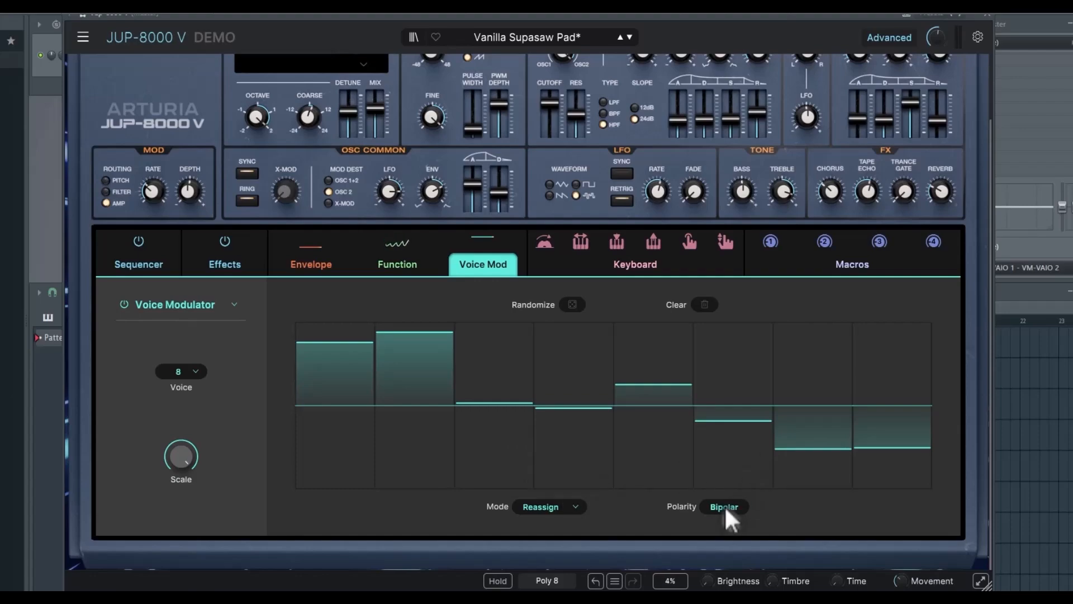
Step: Toggle the Voice Modulator's polarity and return it to Bipolar
{"action": "left_click", "coordinate": [722, 507]}
{"action": "left_click", "coordinate": [722, 507]}
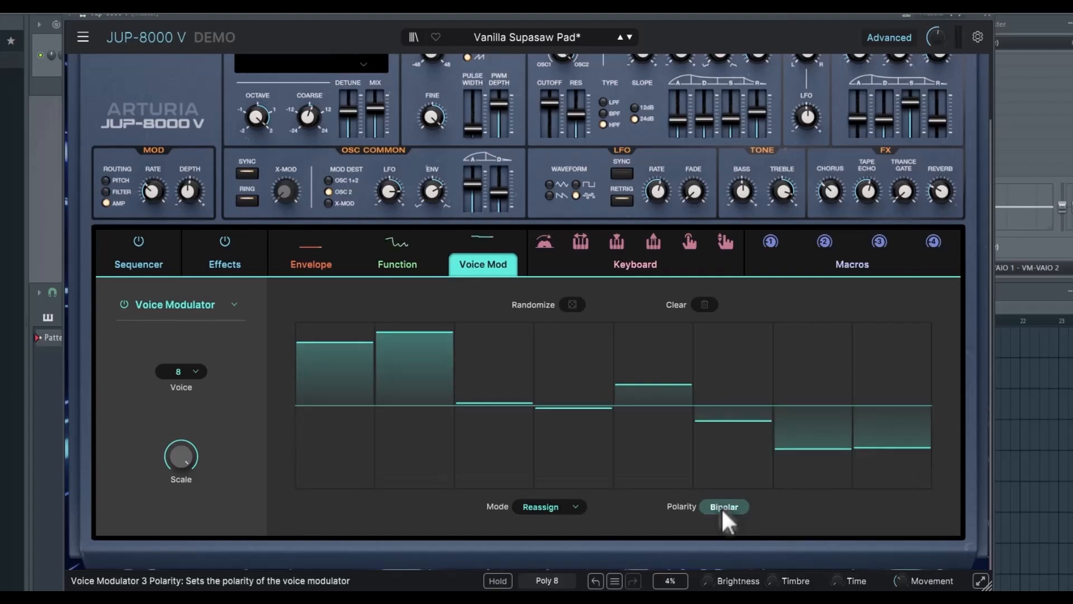
Step: Change the third modulator to Mod Sequencer, try its Rate control, and view its rate sync and retrigger options
{"action": "left_click", "coordinate": [236, 306]}
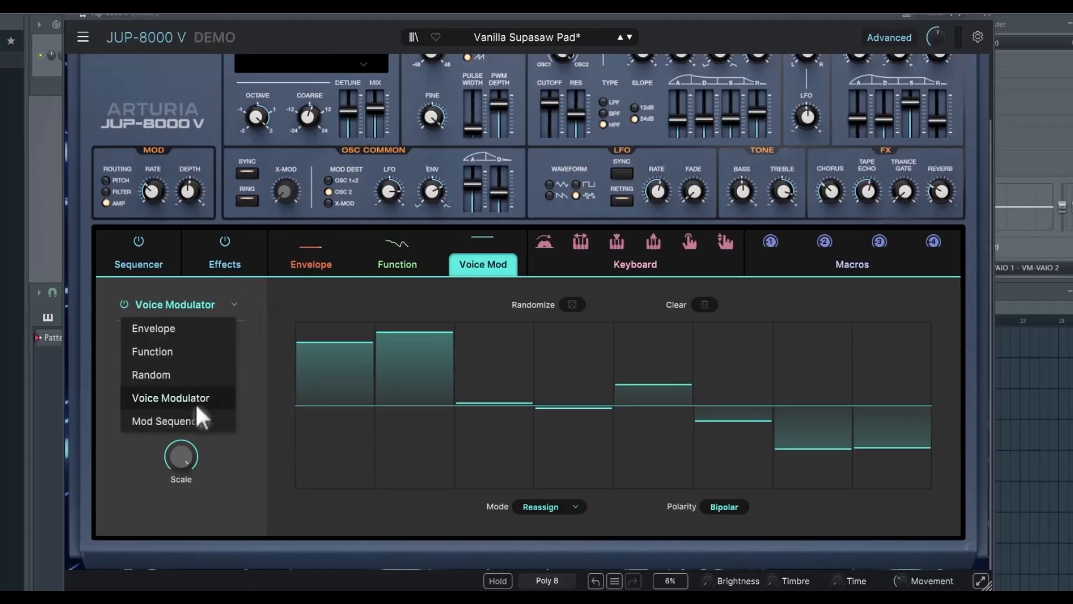
{"action": "left_click", "coordinate": [193, 424]}
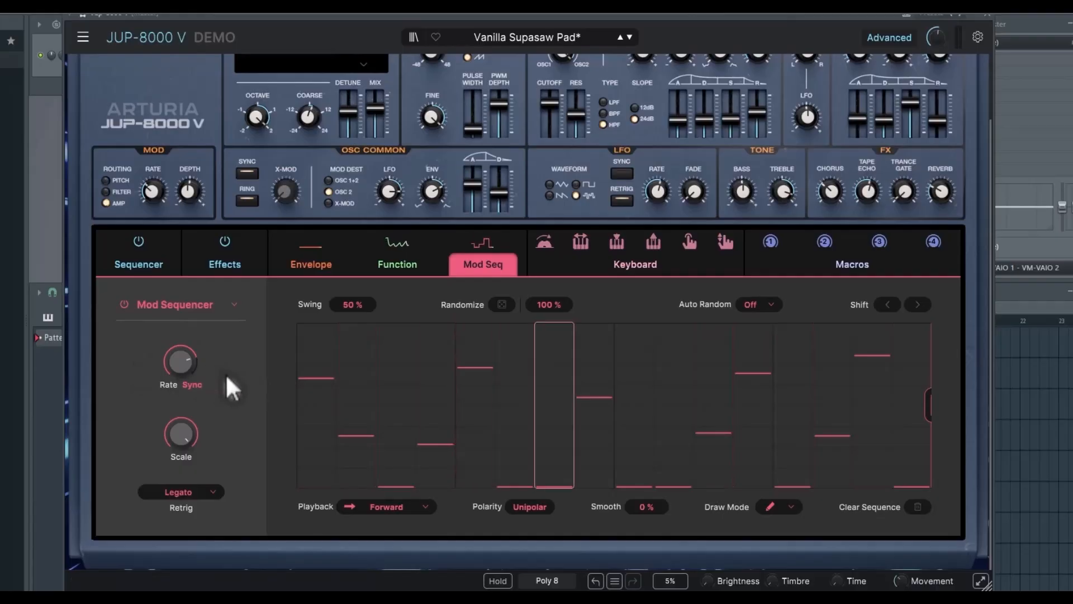
{"action": "left_click_drag", "start_coordinate": [194, 359], "coordinate": [194, 319]}
{"action": "left_click", "coordinate": [196, 381]}
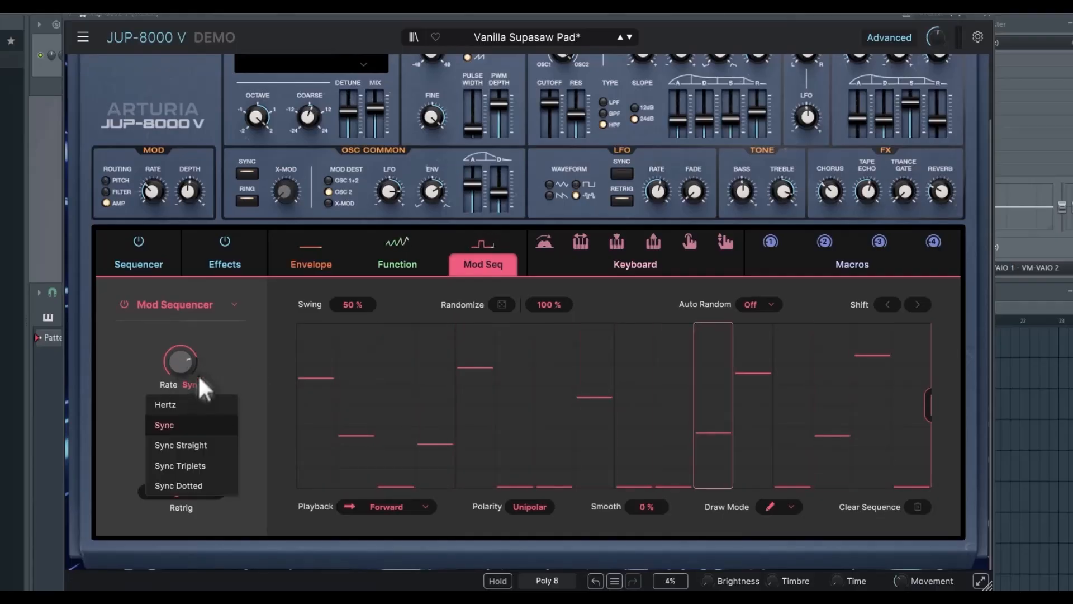
{"action": "left_click", "coordinate": [251, 343]}
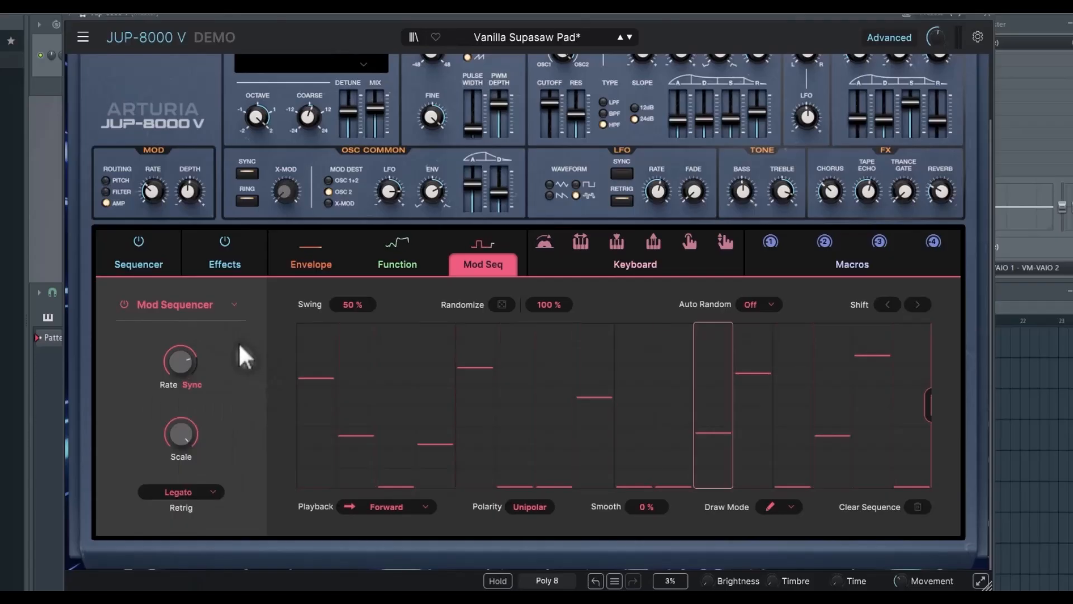
{"action": "left_click", "coordinate": [208, 493]}
{"action": "left_click", "coordinate": [245, 473]}
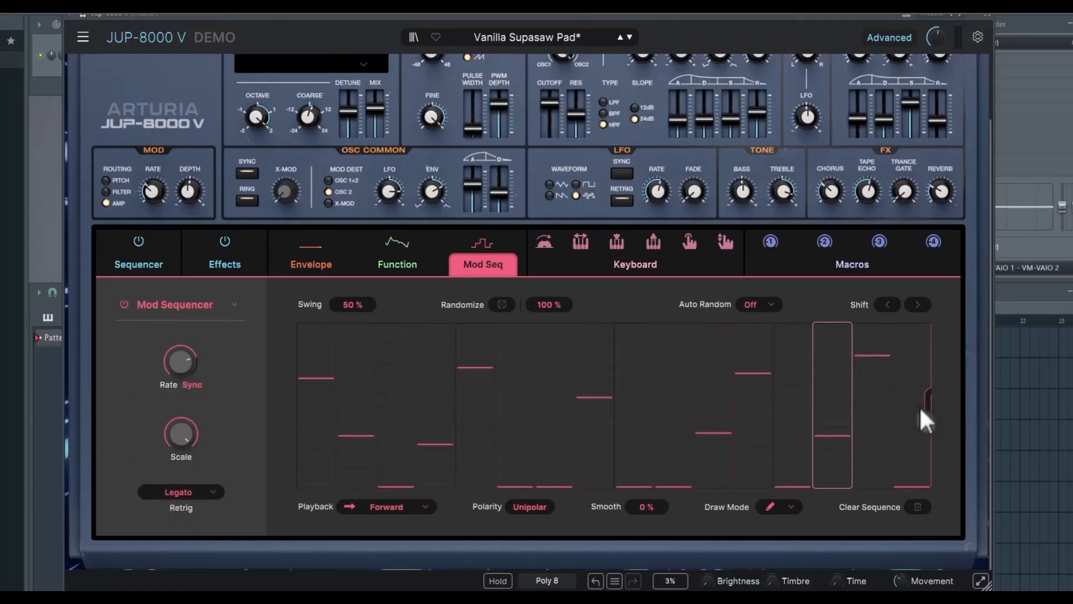
Step: Try the sequence length handle, and redraw steps 1, 5, 8 and 9, with step 5 at 0.463
{"action": "mouse_move", "coordinate": [930, 405]}
{"action": "left_mouse_down"}
{"action": "mouse_move", "coordinate": [614, 405]}
{"action": "mouse_move", "coordinate": [929, 405]}
{"action": "left_mouse_up"}
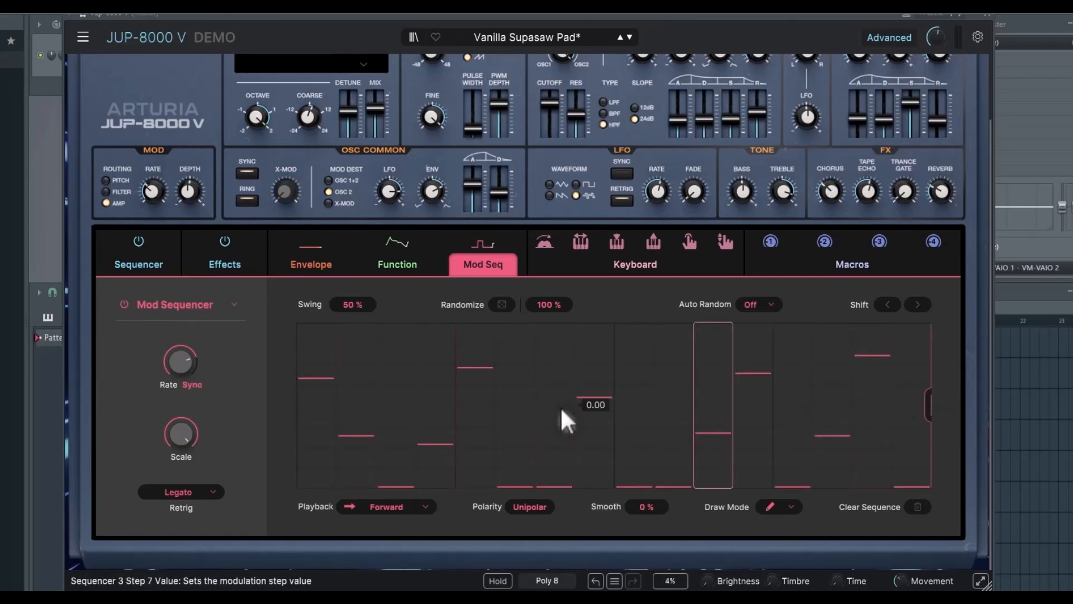
{"action": "mouse_move", "coordinate": [597, 384]}
{"action": "left_mouse_down"}
{"action": "mouse_move", "coordinate": [611, 375]}
{"action": "mouse_move", "coordinate": [612, 340]}
{"action": "mouse_move", "coordinate": [615, 427]}
{"action": "left_mouse_up"}
{"action": "left_click_drag", "start_coordinate": [475, 367], "coordinate": [479, 411]}
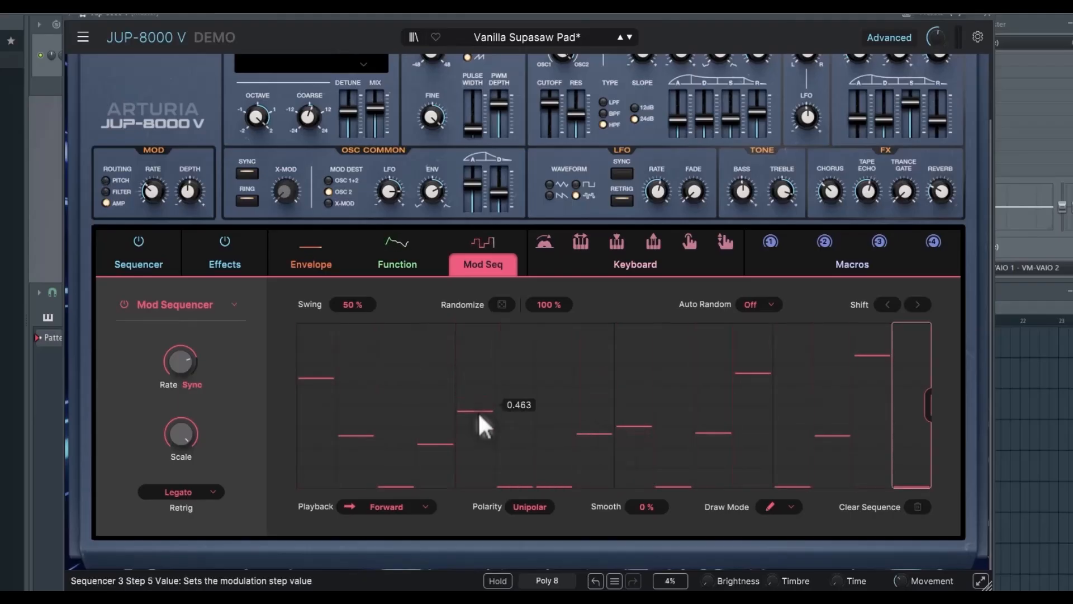
{"action": "mouse_move", "coordinate": [319, 395]}
{"action": "left_mouse_down"}
{"action": "mouse_move", "coordinate": [328, 468]}
{"action": "mouse_move", "coordinate": [324, 324]}
{"action": "mouse_move", "coordinate": [326, 357]}
{"action": "left_mouse_up"}
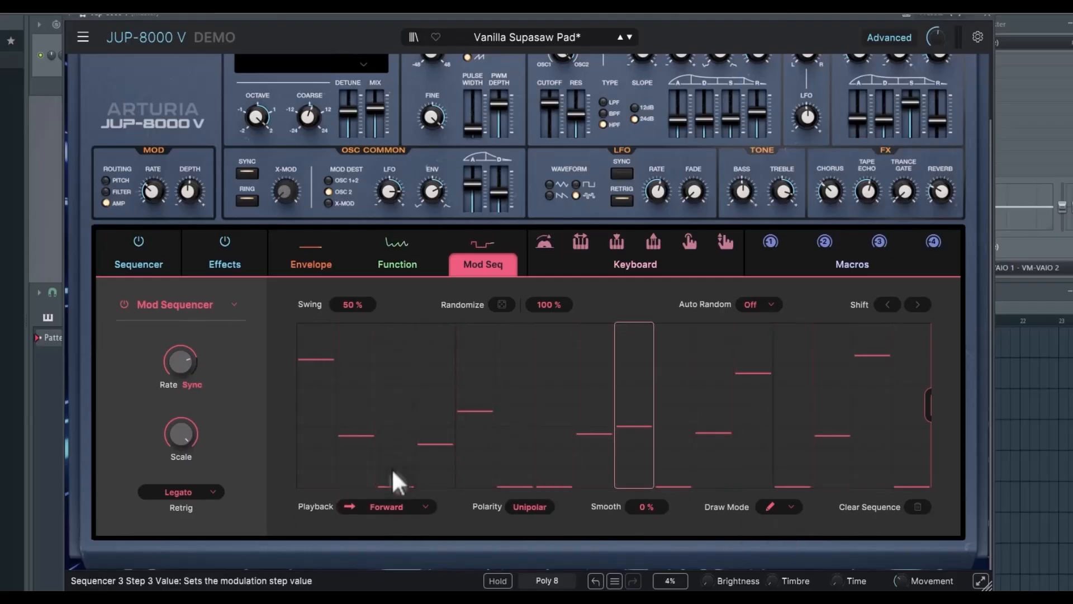
Step: Try the Backward, Back & Forth and Random playback directions and the Bipolar polarity, returning to Forward and Unipolar
{"action": "left_click", "coordinate": [424, 505]}
{"action": "left_click", "coordinate": [395, 448]}
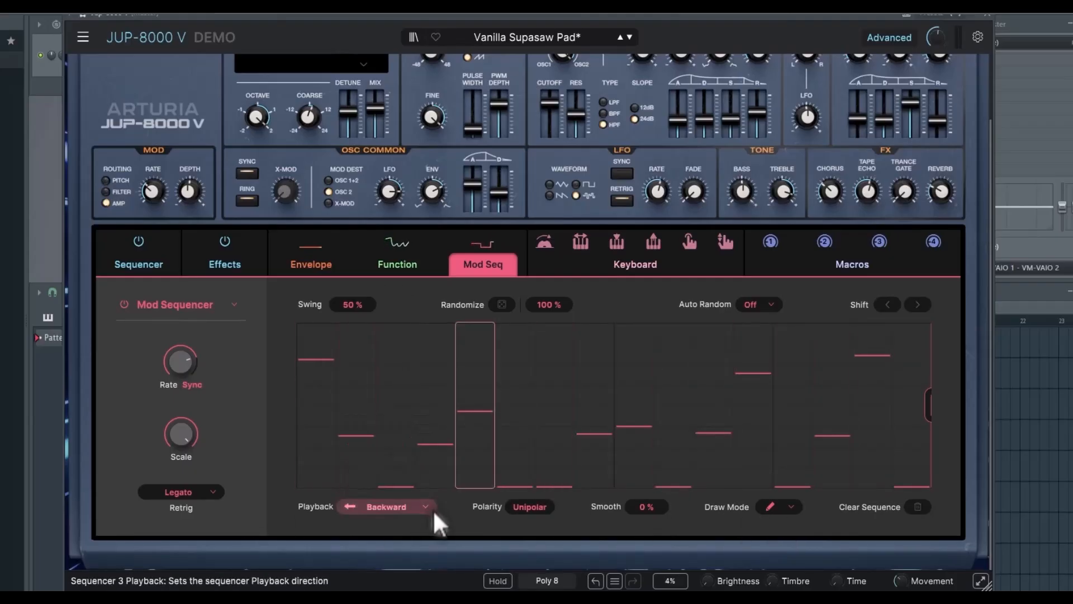
{"action": "left_click", "coordinate": [428, 508]}
{"action": "left_click", "coordinate": [419, 467]}
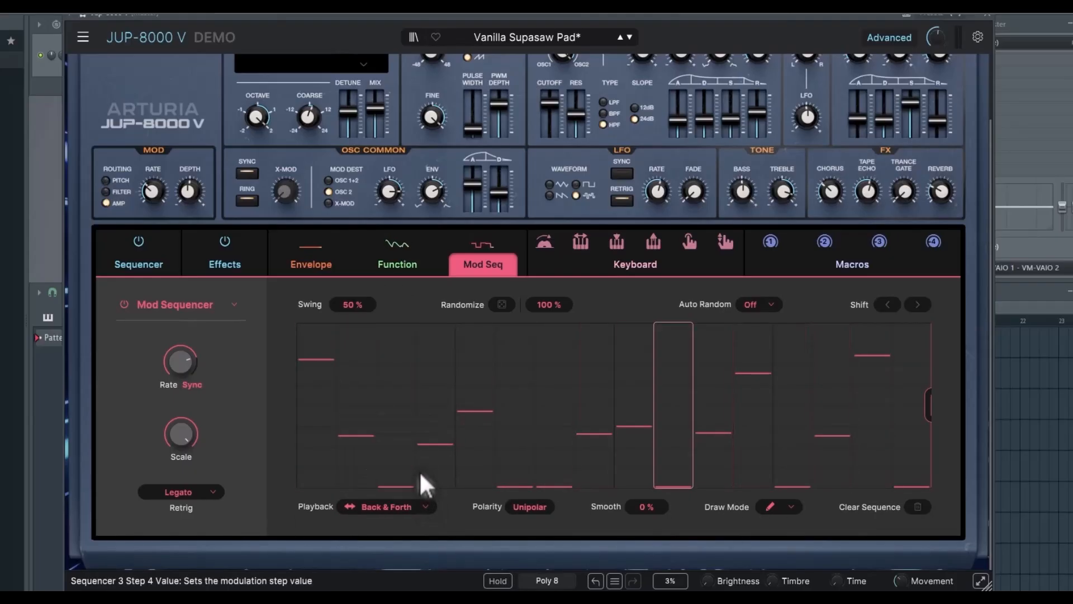
{"action": "left_click", "coordinate": [424, 507]}
{"action": "left_click", "coordinate": [378, 486]}
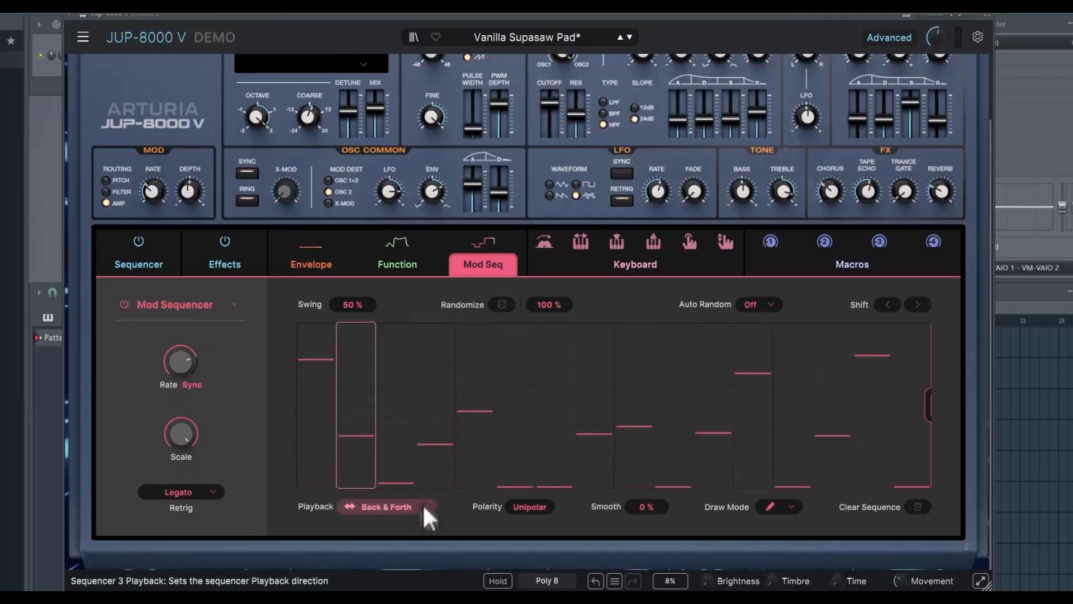
{"action": "left_click", "coordinate": [423, 504]}
{"action": "left_click", "coordinate": [399, 487]}
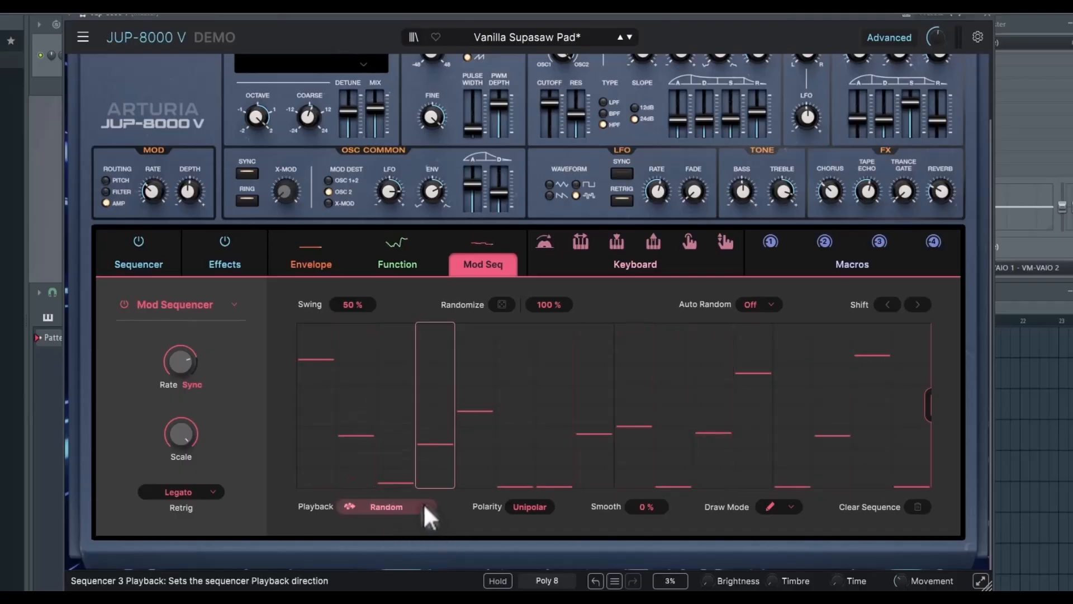
{"action": "left_click", "coordinate": [424, 505]}
{"action": "left_click", "coordinate": [398, 427]}
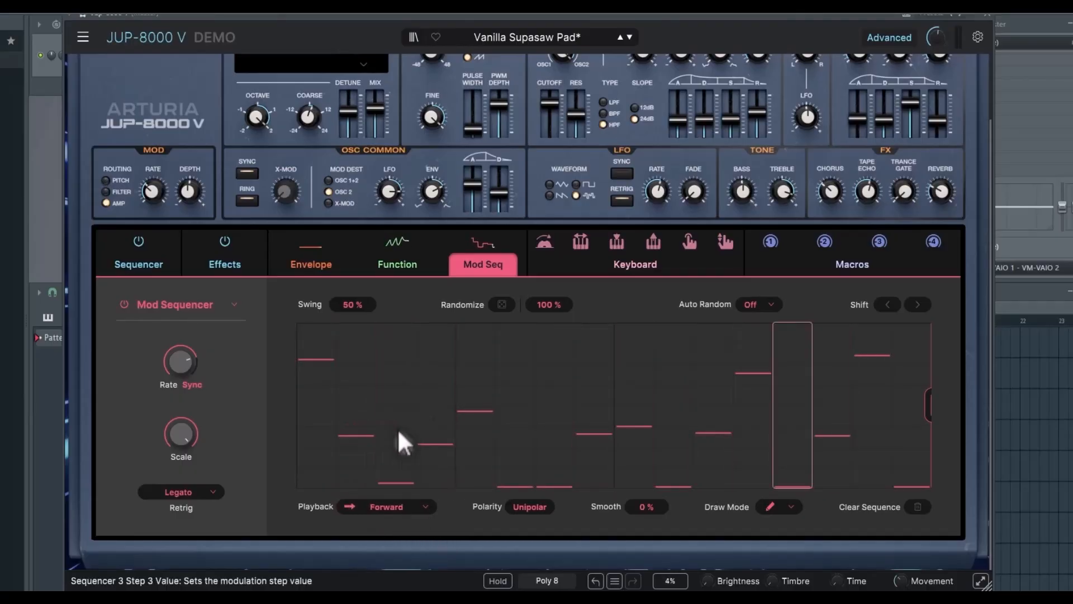
{"action": "left_click", "coordinate": [540, 507]}
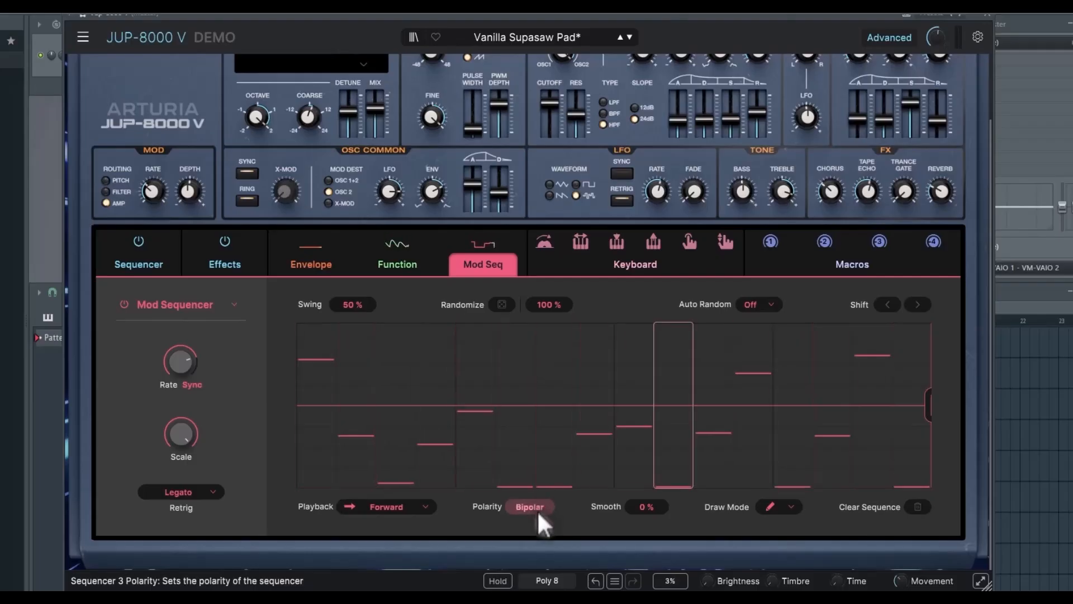
{"action": "left_click", "coordinate": [537, 508]}
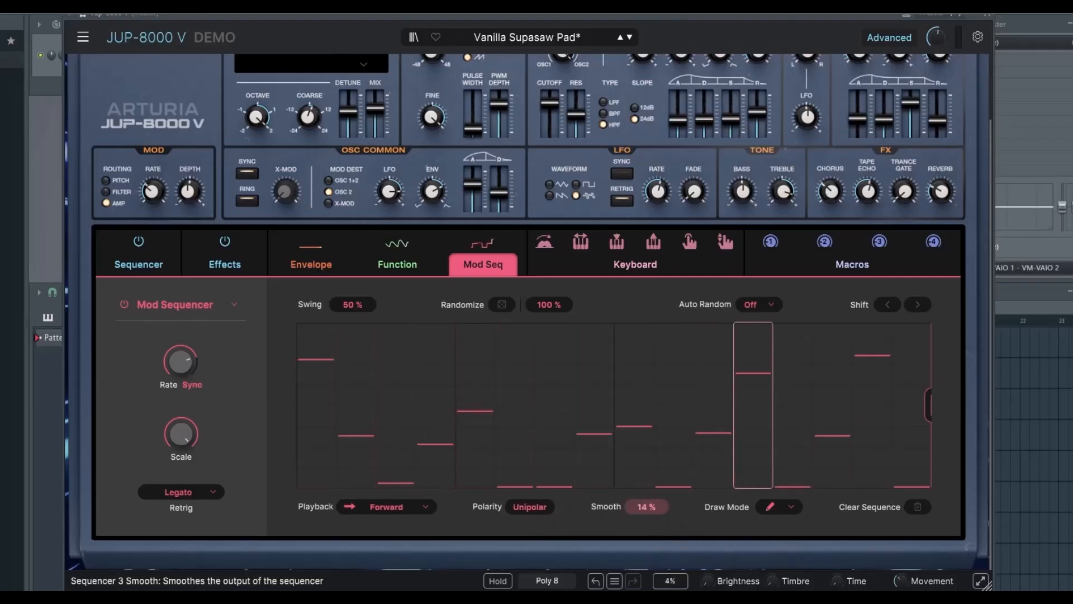
Step: View the draw modes, keep Pen, and draw descending freehand values across steps 5 to 11 of the sequence
{"action": "left_click", "coordinate": [791, 506]}
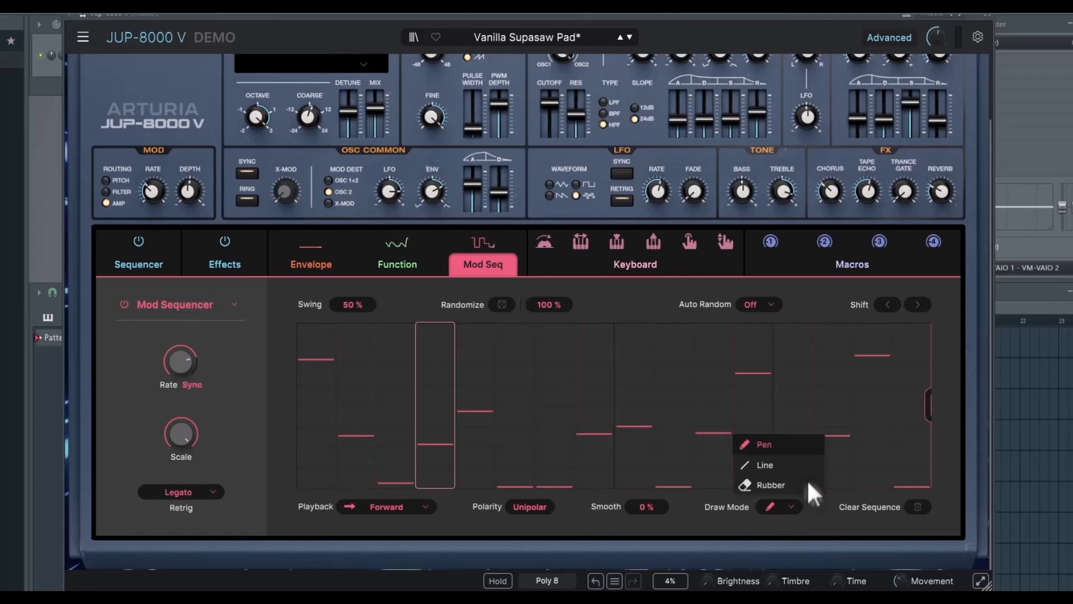
{"action": "left_click", "coordinate": [763, 444]}
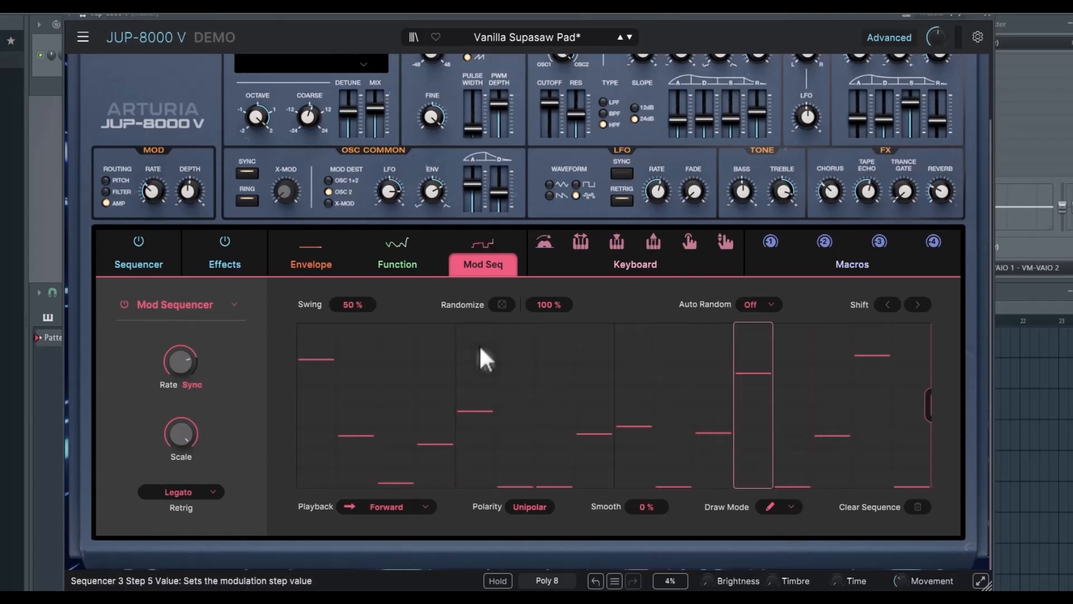
{"action": "mouse_move", "coordinate": [478, 344]}
{"action": "left_mouse_down"}
{"action": "mouse_move", "coordinate": [656, 390]}
{"action": "mouse_move", "coordinate": [787, 481]}
{"action": "left_mouse_up"}
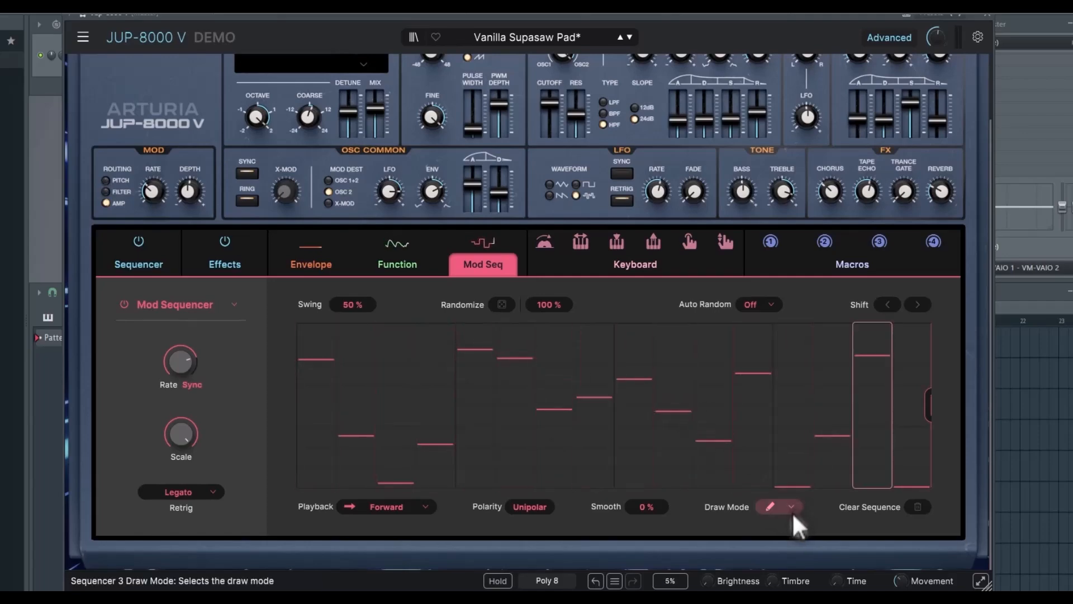
Step: Switch the draw mode to Line and draw a rising ramp from step 3 to step 10
{"action": "left_click", "coordinate": [792, 510]}
{"action": "left_click", "coordinate": [778, 466]}
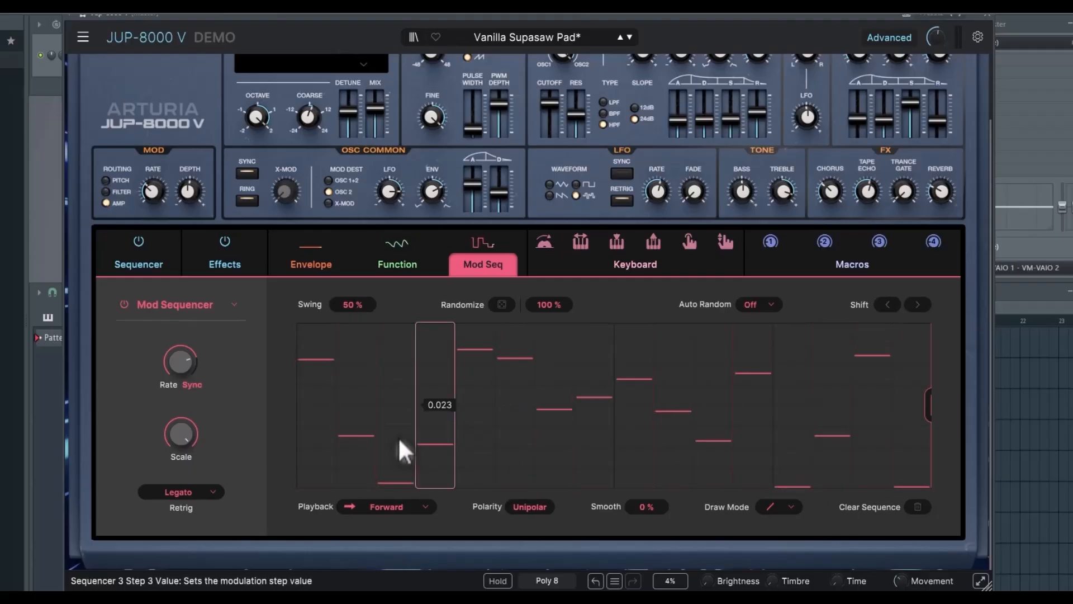
{"action": "mouse_move", "coordinate": [398, 437]}
{"action": "left_mouse_down"}
{"action": "mouse_move", "coordinate": [592, 391]}
{"action": "mouse_move", "coordinate": [689, 468]}
{"action": "mouse_move", "coordinate": [699, 330]}
{"action": "mouse_move", "coordinate": [712, 476]}
{"action": "mouse_move", "coordinate": [606, 390]}
{"action": "mouse_move", "coordinate": [673, 368]}
{"action": "left_mouse_up"}
Step: Switch the draw mode to Rubber and erase the values of steps 5 to 9 and steps 11 and 12
{"action": "left_click", "coordinate": [785, 507]}
{"action": "left_click", "coordinate": [773, 485]}
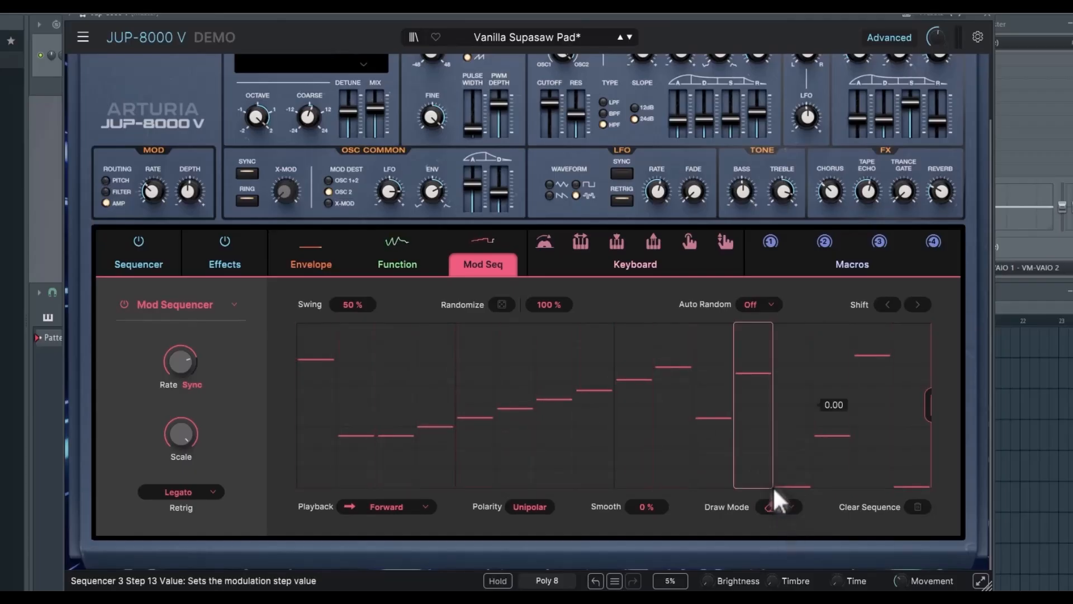
{"action": "mouse_move", "coordinate": [472, 443]}
{"action": "left_mouse_down"}
{"action": "mouse_move", "coordinate": [619, 388]}
{"action": "mouse_move", "coordinate": [537, 400]}
{"action": "left_mouse_up"}
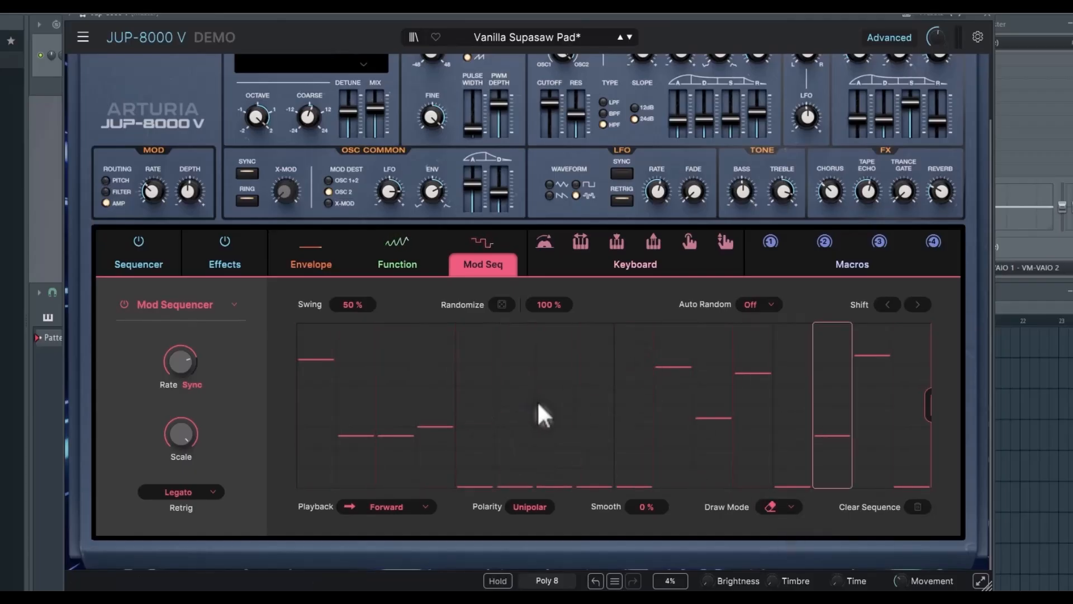
{"action": "left_click_drag", "start_coordinate": [705, 415], "coordinate": [780, 466]}
Step: Return the draw mode to Pen and draw freehand values across steps 5 to 15
{"action": "left_click", "coordinate": [789, 501]}
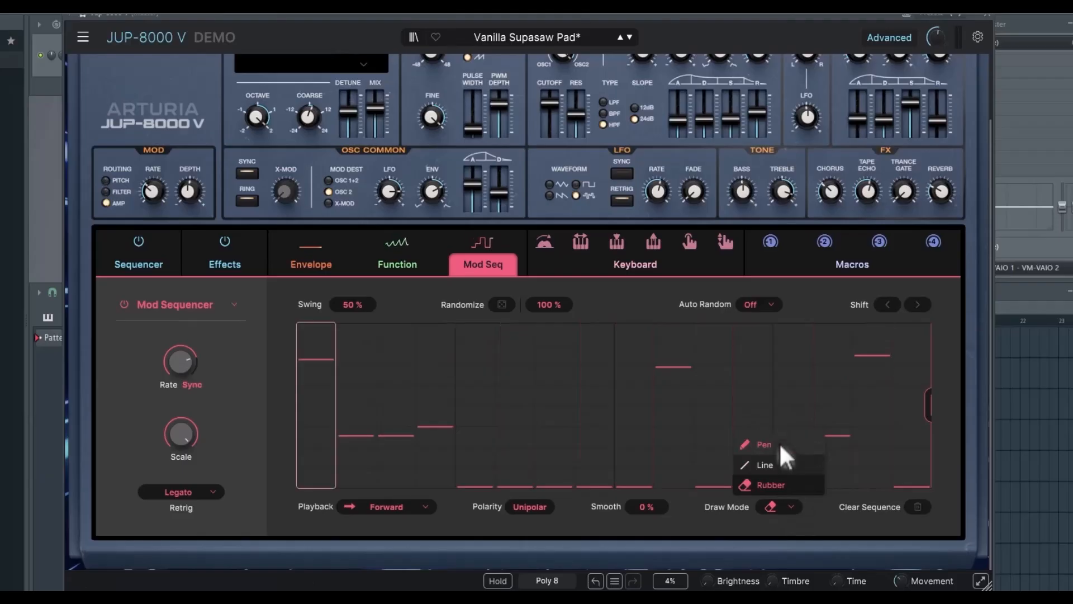
{"action": "left_click", "coordinate": [763, 445]}
{"action": "mouse_move", "coordinate": [472, 392]}
{"action": "left_mouse_down"}
{"action": "mouse_move", "coordinate": [536, 419]}
{"action": "mouse_move", "coordinate": [712, 450]}
{"action": "mouse_move", "coordinate": [858, 397]}
{"action": "left_mouse_up"}
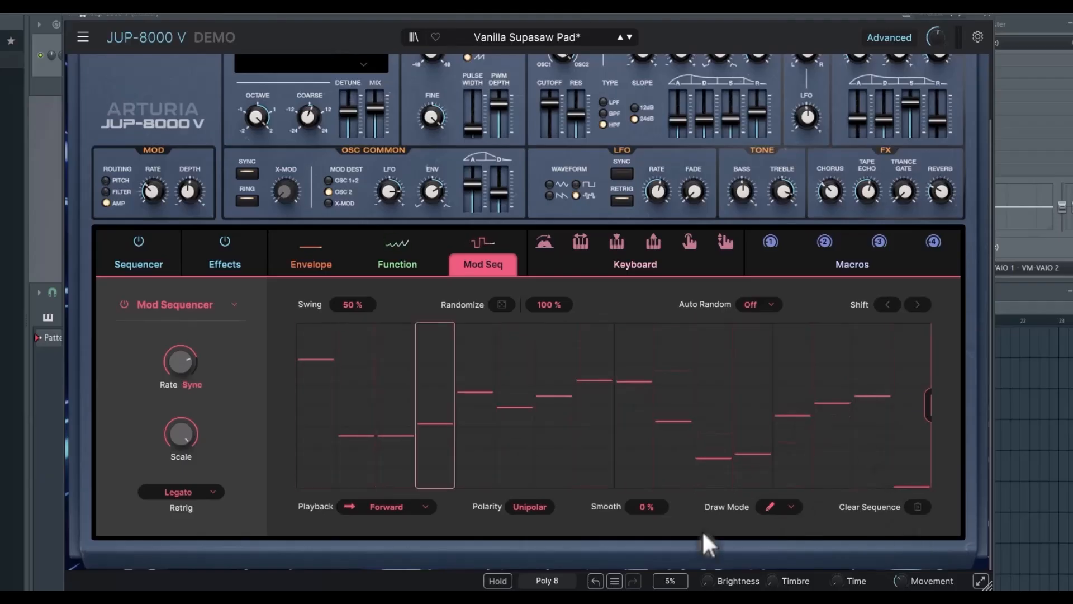
Step: Clear the whole sequence and randomize its step values with the random amount at 100 %
{"action": "left_click", "coordinate": [917, 506]}
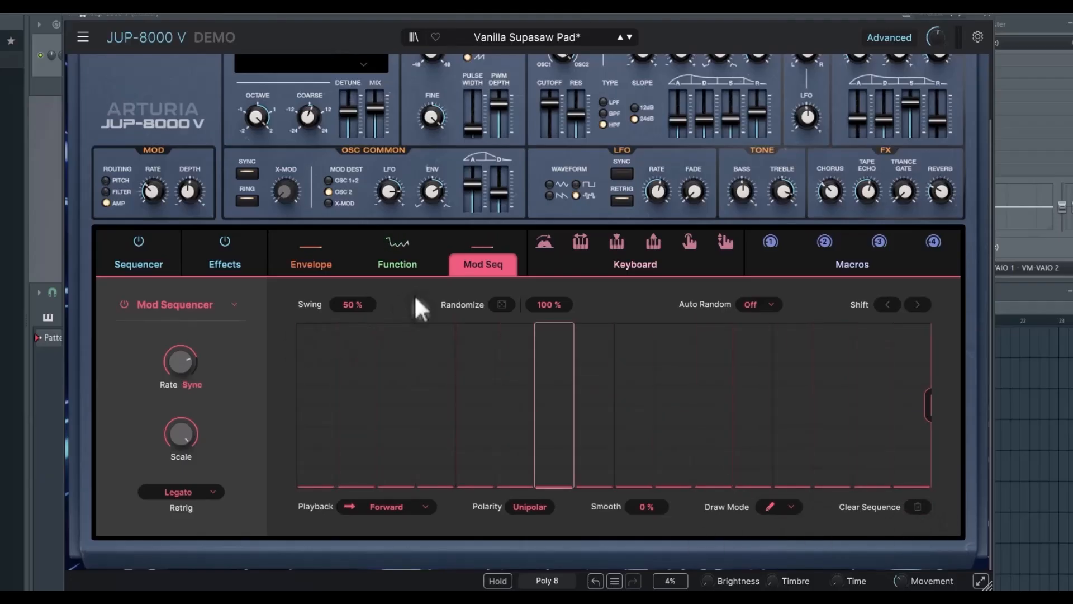
{"action": "left_click", "coordinate": [497, 304]}
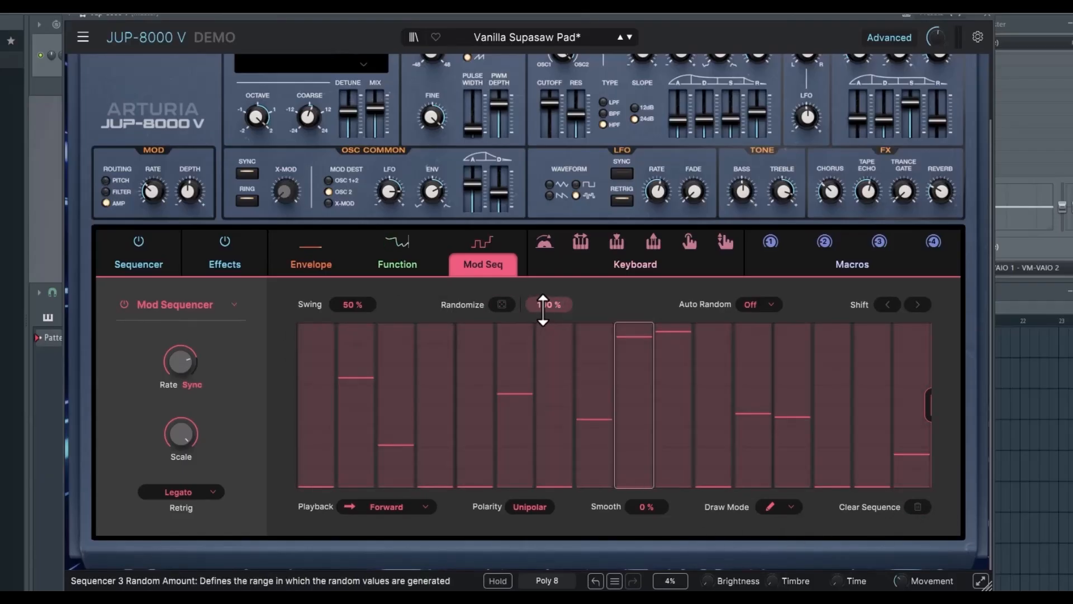
{"action": "mouse_move", "coordinate": [540, 304]}
{"action": "left_mouse_down"}
{"action": "mouse_move", "coordinate": [541, 334]}
{"action": "mouse_move", "coordinate": [546, 263]}
{"action": "left_mouse_up"}
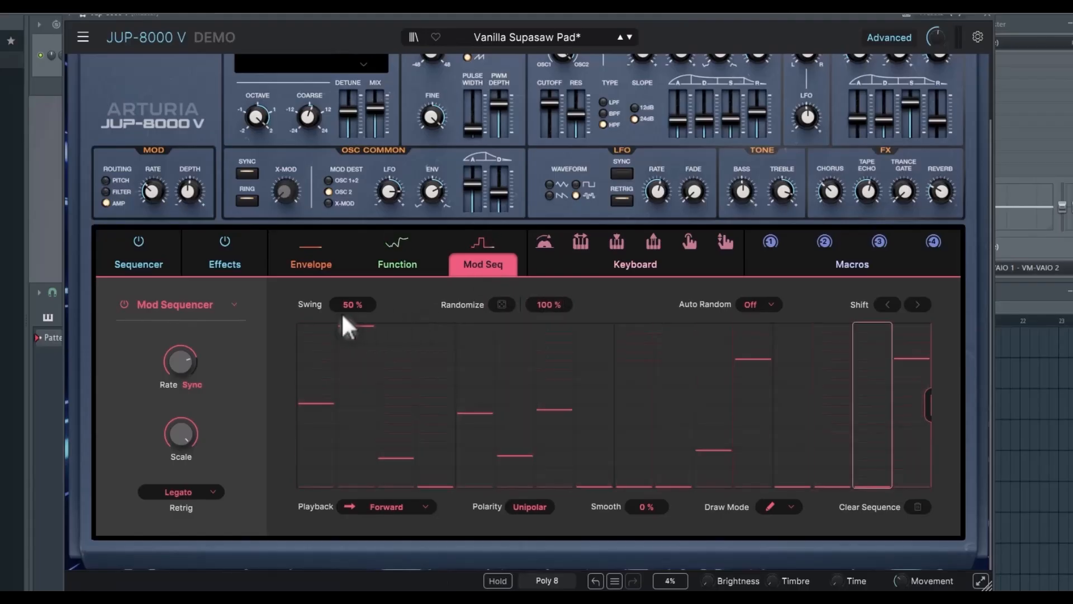
Step: Set Swing to 56 %, and try Auto Random at 1 Bar and 2 Bars before turning it off
{"action": "mouse_move", "coordinate": [347, 310]}
{"action": "left_mouse_down"}
{"action": "mouse_move", "coordinate": [347, 274]}
{"action": "mouse_move", "coordinate": [346, 297]}
{"action": "left_mouse_up"}
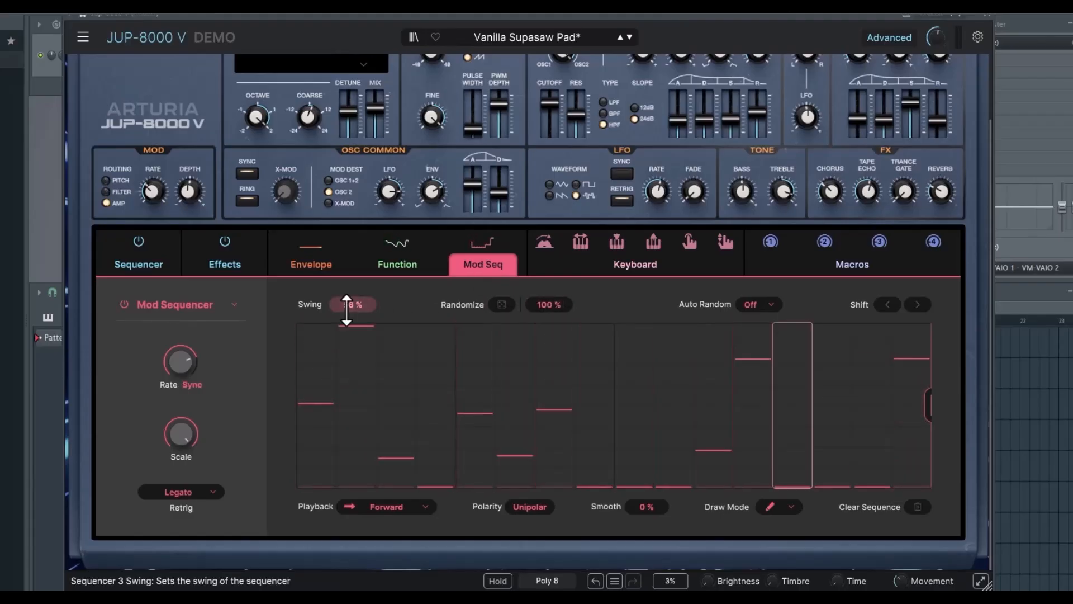
{"action": "left_click", "coordinate": [769, 306]}
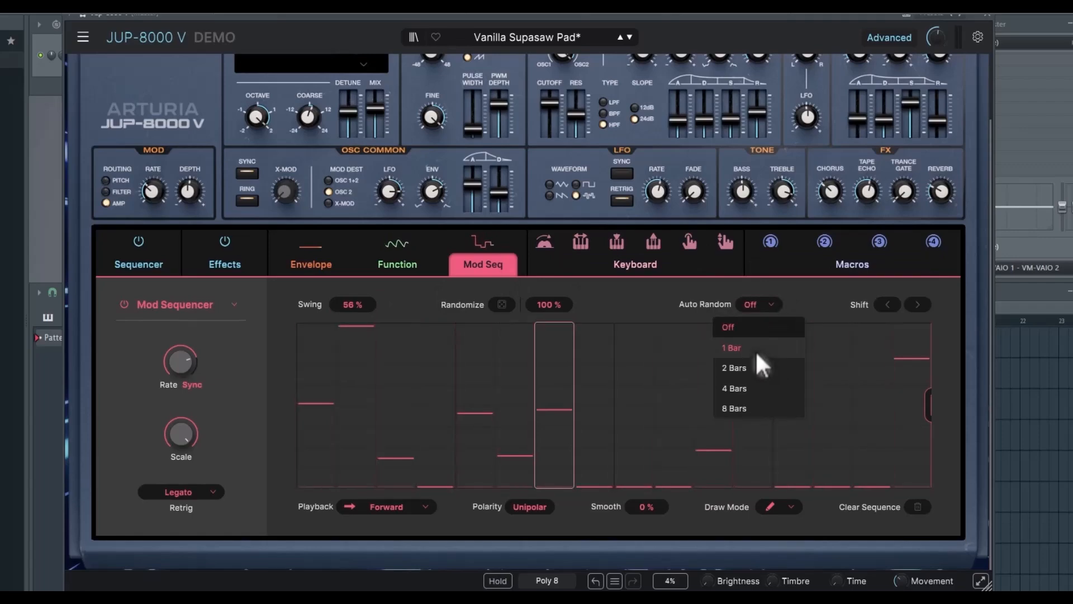
{"action": "left_click", "coordinate": [765, 348]}
{"action": "left_click", "coordinate": [774, 305]}
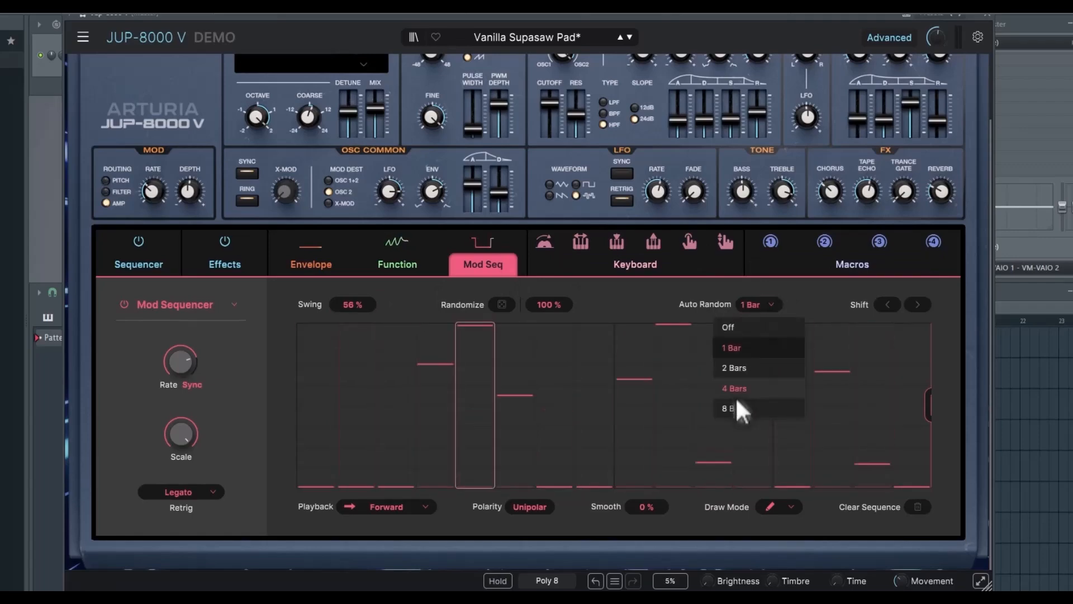
{"action": "left_click", "coordinate": [741, 369]}
{"action": "left_click", "coordinate": [769, 309]}
{"action": "left_click", "coordinate": [749, 329]}
Step: Shift the sequence three steps forward and four steps back
{"action": "left_click", "coordinate": [917, 303]}
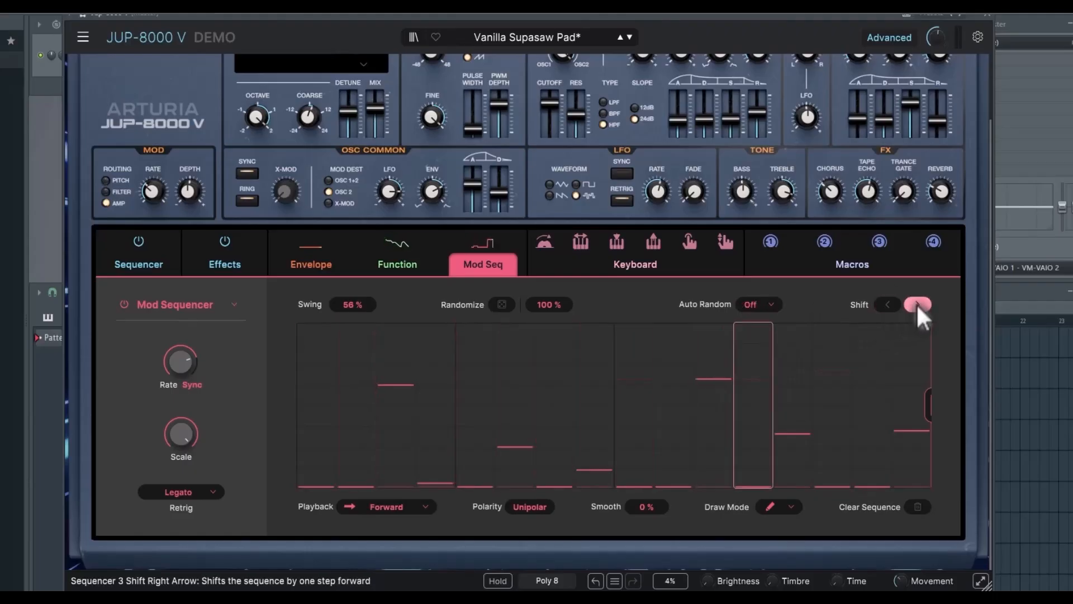
{"action": "left_click", "coordinate": [916, 303]}
{"action": "left_click", "coordinate": [917, 303]}
{"action": "left_click", "coordinate": [880, 305]}
{"action": "left_click", "coordinate": [880, 305]}
{"action": "left_click", "coordinate": [880, 305]}
{"action": "left_click", "coordinate": [880, 305]}
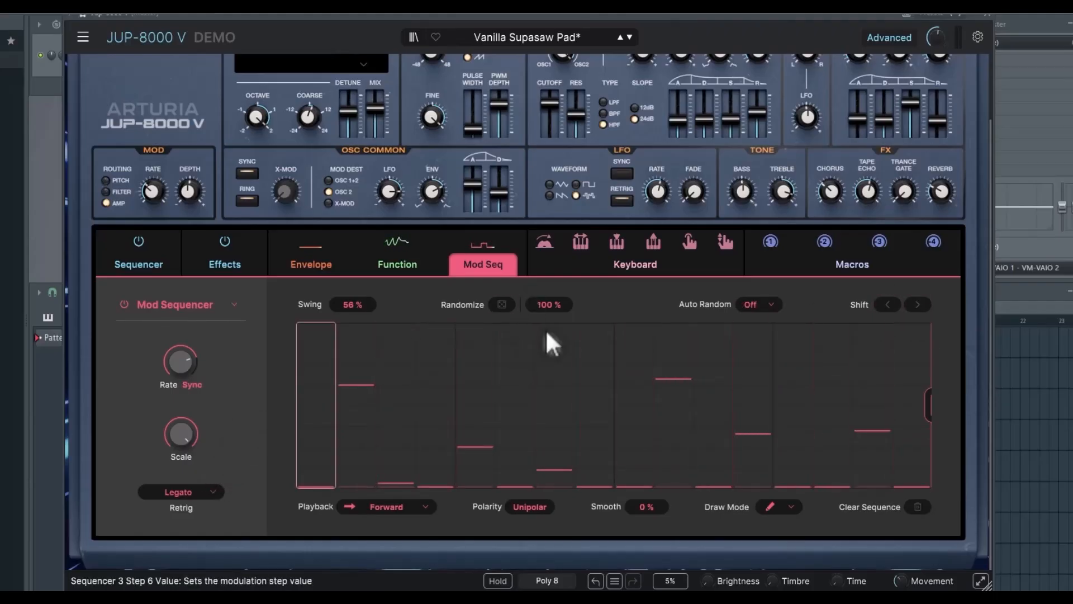
Step: Review the Keyboard modulation sources Mod Wheel, Keyboard Tracking, Velocity, Release Velocity, Aftertouch and MPE
{"action": "left_click", "coordinate": [654, 264]}
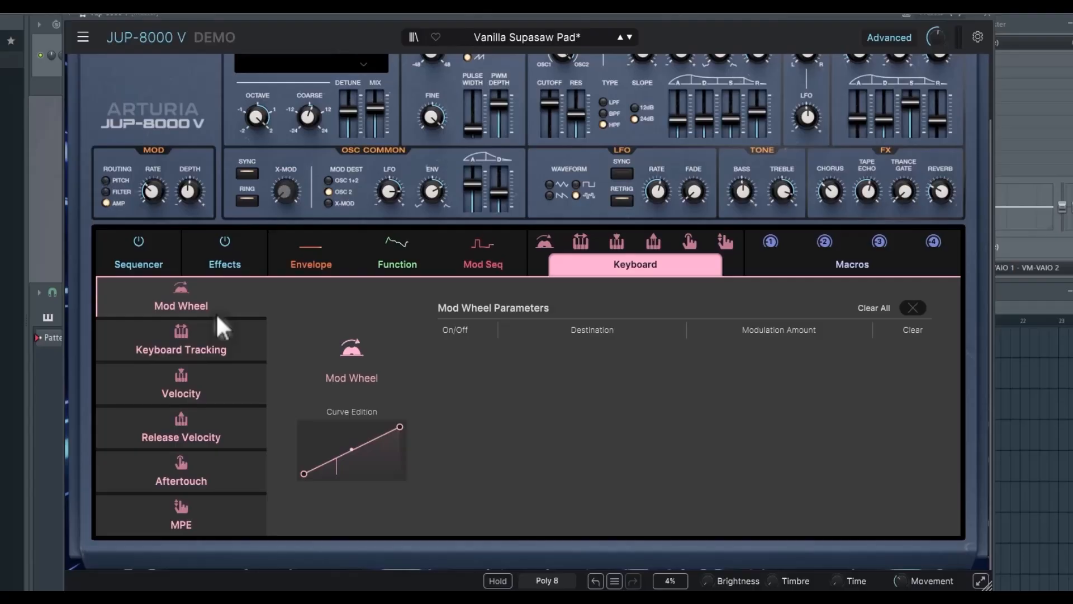
{"action": "left_click", "coordinate": [188, 350]}
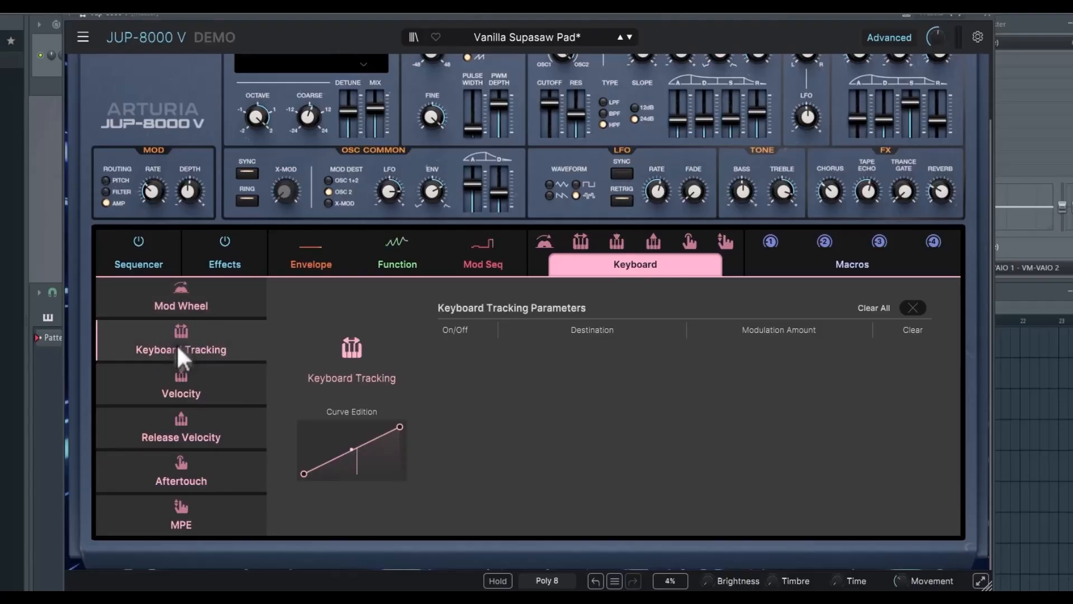
{"action": "left_click", "coordinate": [212, 379]}
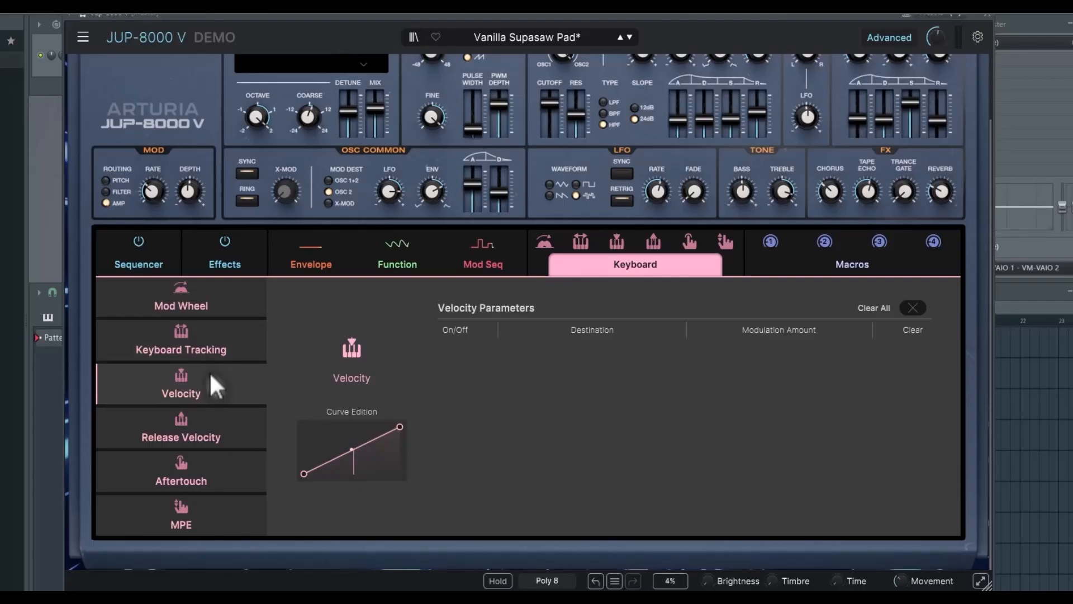
{"action": "left_click", "coordinate": [200, 431]}
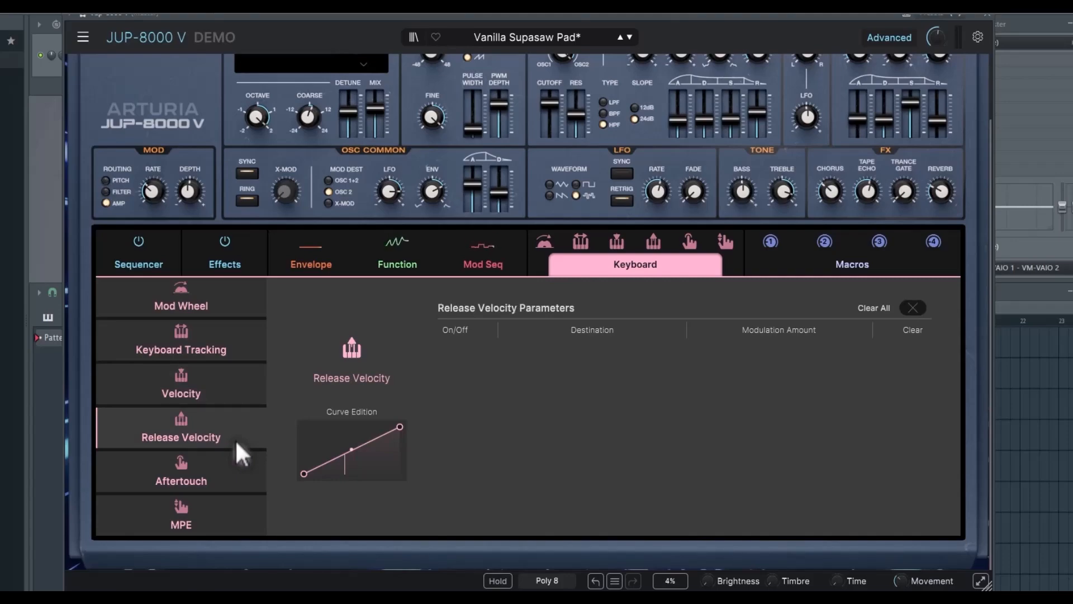
{"action": "left_click", "coordinate": [219, 474]}
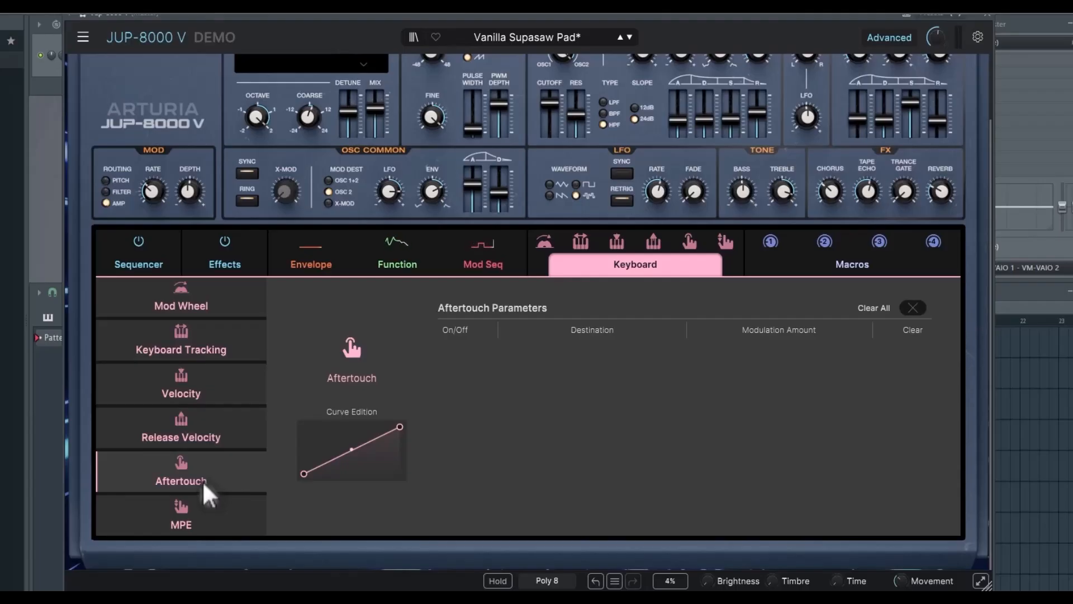
{"action": "left_click", "coordinate": [198, 523]}
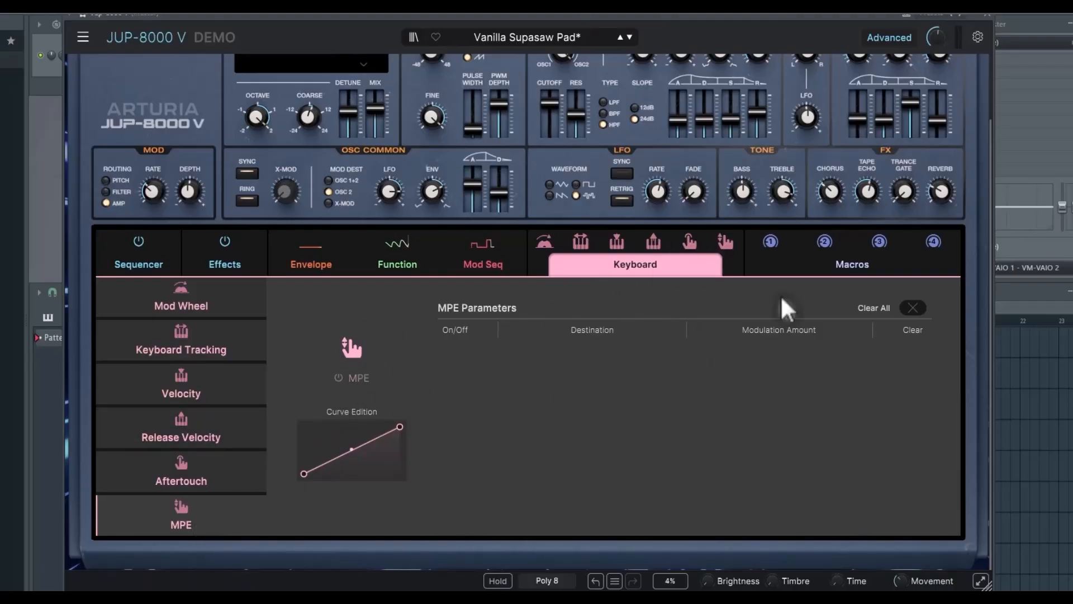
Step: Assign MPE to Tone Control Treble with amount 0.63, and Mod Wheel to Osc2 Fine with an increased positive modulation amount
{"action": "left_click_drag", "start_coordinate": [723, 242], "coordinate": [782, 192]}
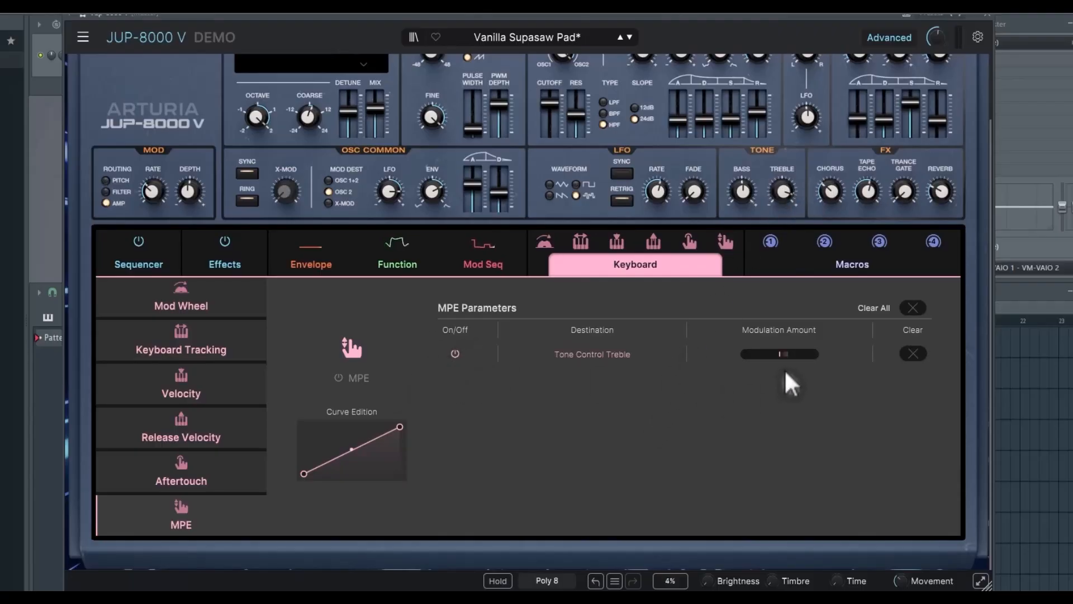
{"action": "left_click_drag", "start_coordinate": [782, 354], "coordinate": [783, 319]}
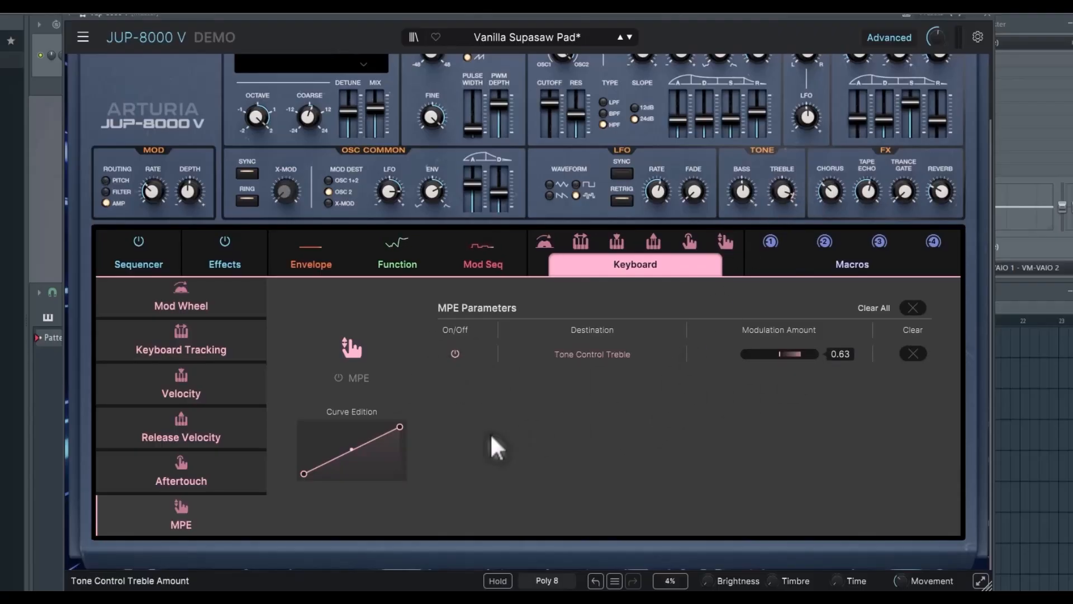
{"action": "left_click", "coordinate": [180, 302]}
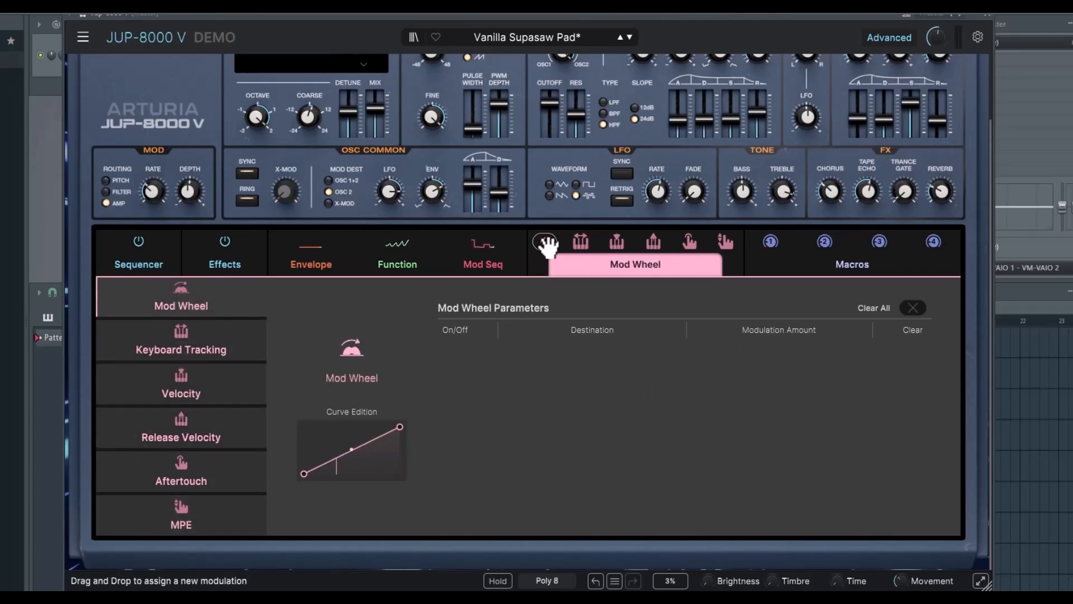
{"action": "left_click_drag", "start_coordinate": [547, 246], "coordinate": [431, 110]}
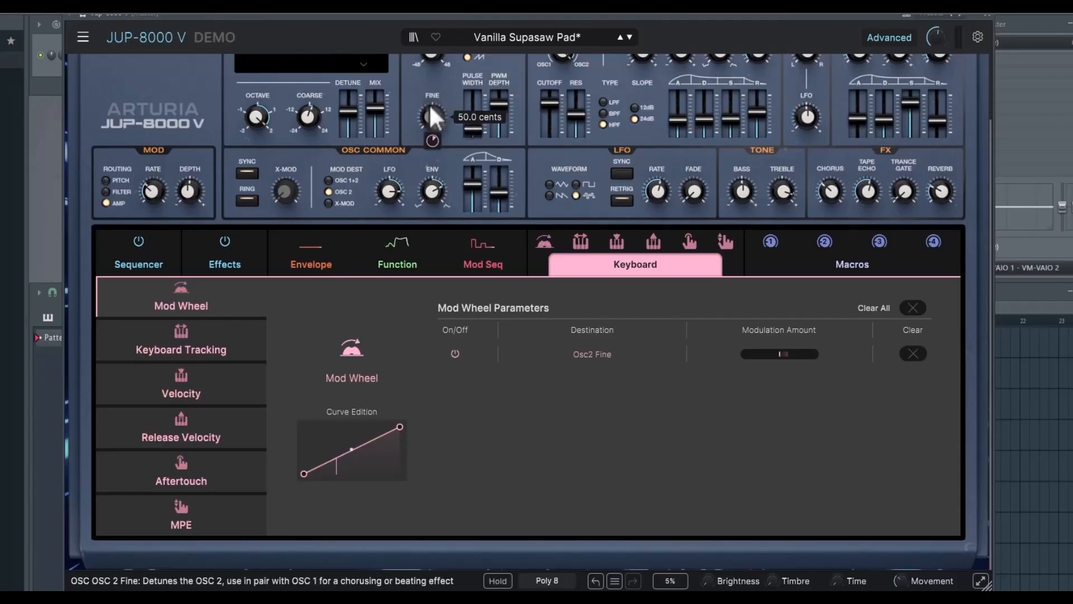
{"action": "mouse_move", "coordinate": [776, 354]}
{"action": "left_mouse_down"}
{"action": "mouse_move", "coordinate": [813, 354]}
{"action": "mouse_move", "coordinate": [794, 354]}
{"action": "left_mouse_up"}
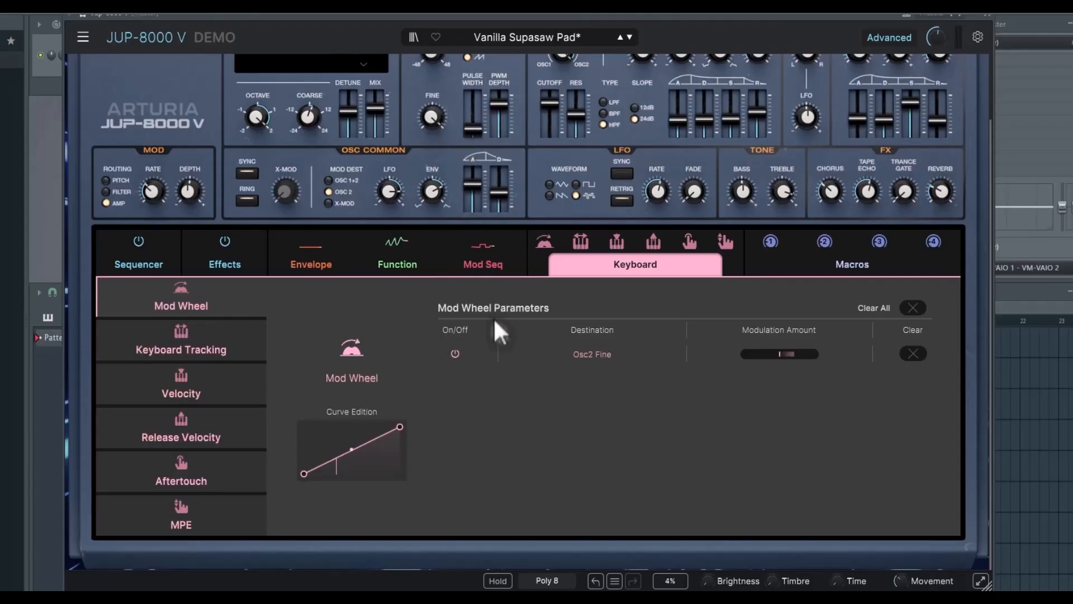
Step: Check the Velocity and Mod Wheel parameters, and view the Movement and Brightness macro assignments
{"action": "left_click", "coordinate": [177, 390]}
{"action": "left_click", "coordinate": [172, 299]}
{"action": "left_click", "coordinate": [869, 268]}
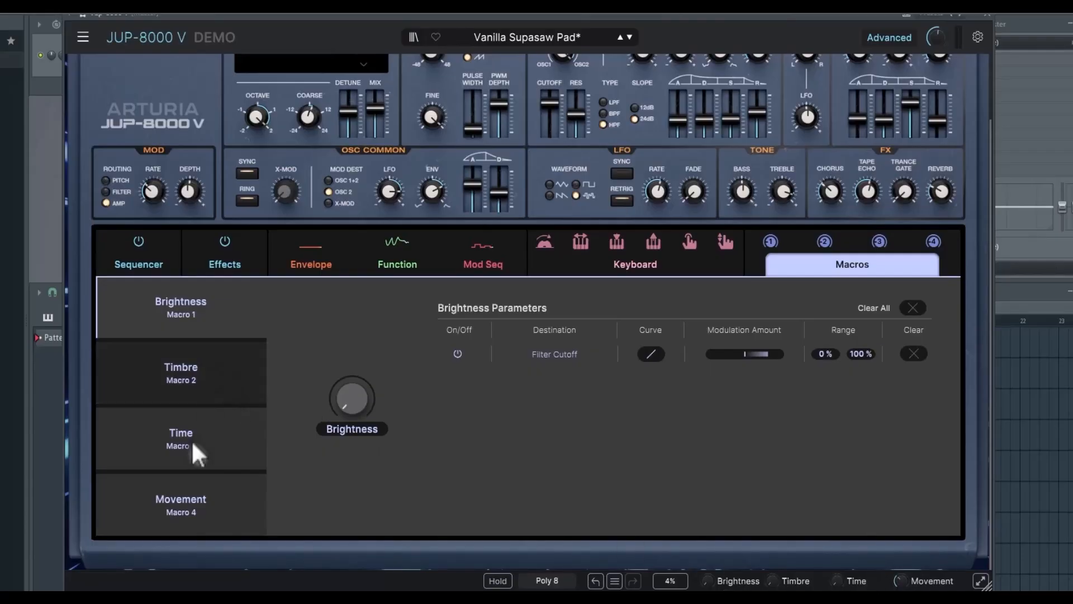
{"action": "left_click", "coordinate": [196, 503]}
{"action": "left_click", "coordinate": [179, 310]}
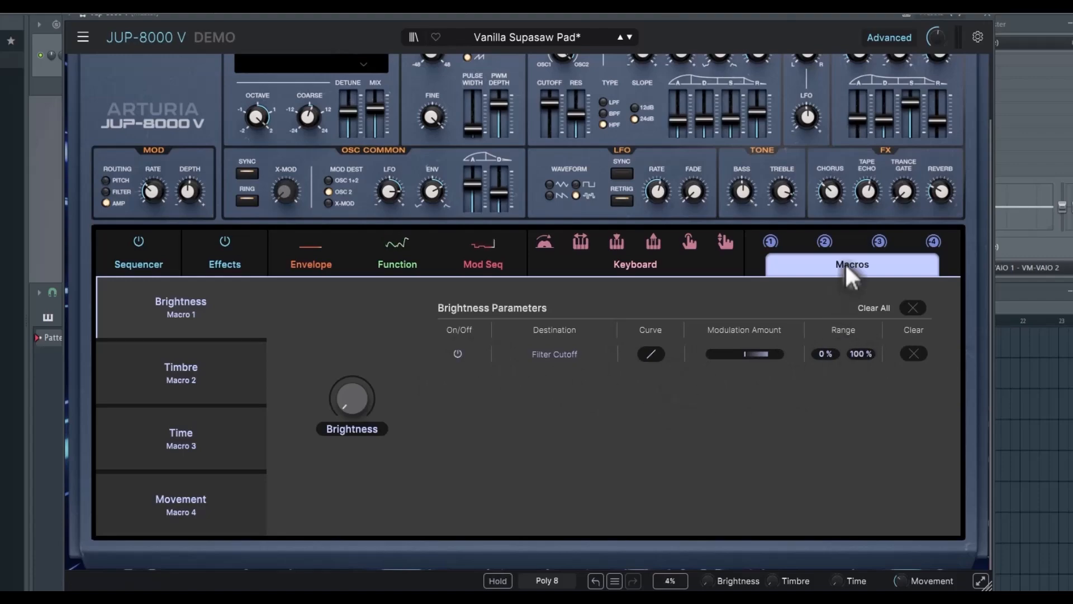
Step: Assign the Brightness macro to LFO Rate with a positive amount and to Tone Control Bass with a negative amount
{"action": "mouse_move", "coordinate": [770, 241]}
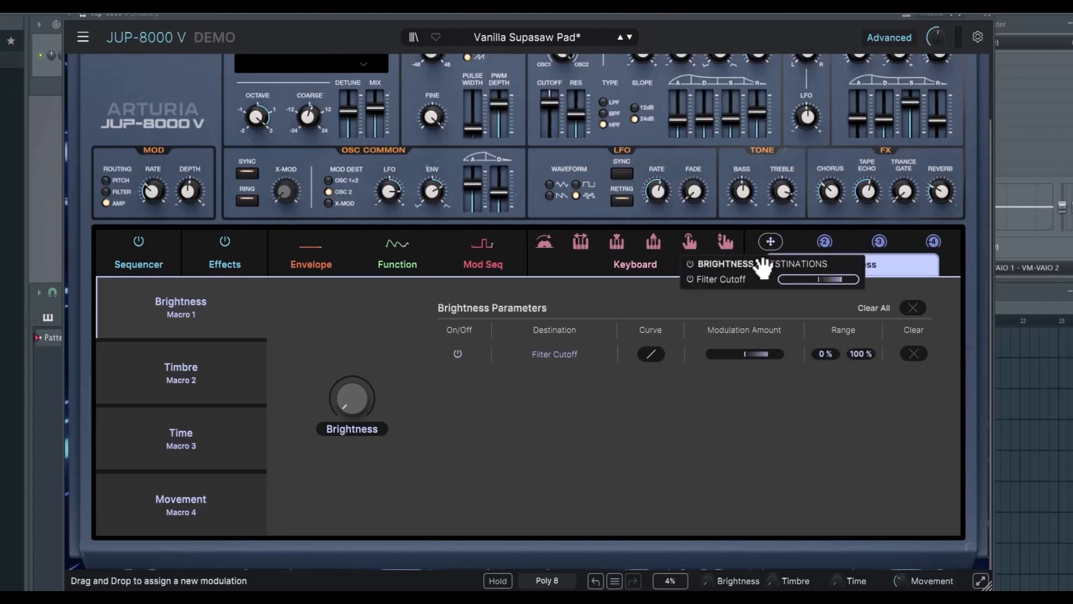
{"action": "left_click_drag", "start_coordinate": [761, 263], "coordinate": [657, 190]}
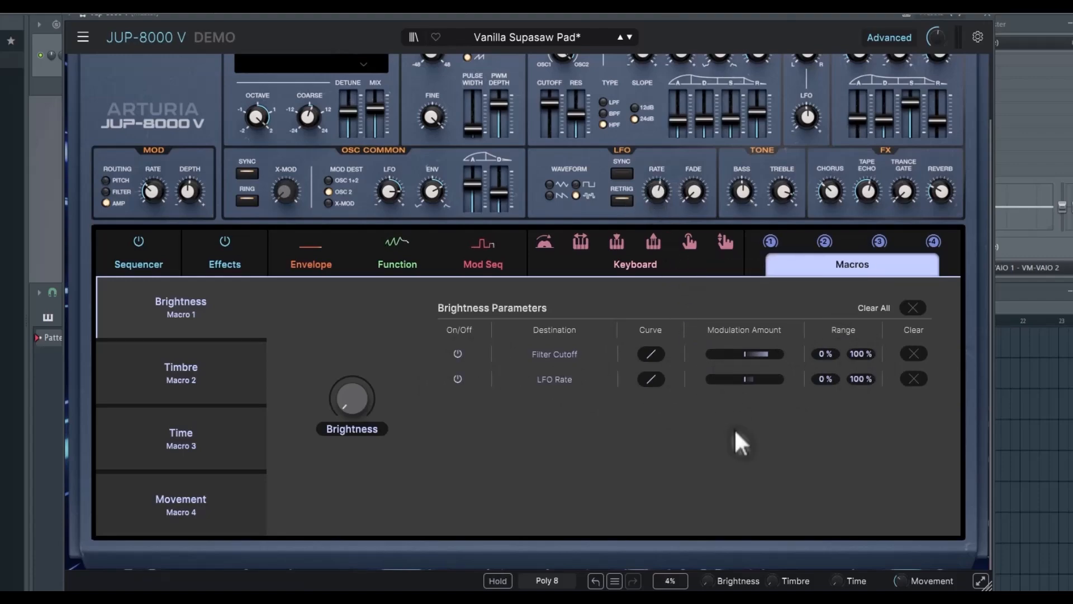
{"action": "left_click_drag", "start_coordinate": [759, 383], "coordinate": [736, 508]}
{"action": "mouse_move", "coordinate": [770, 242]}
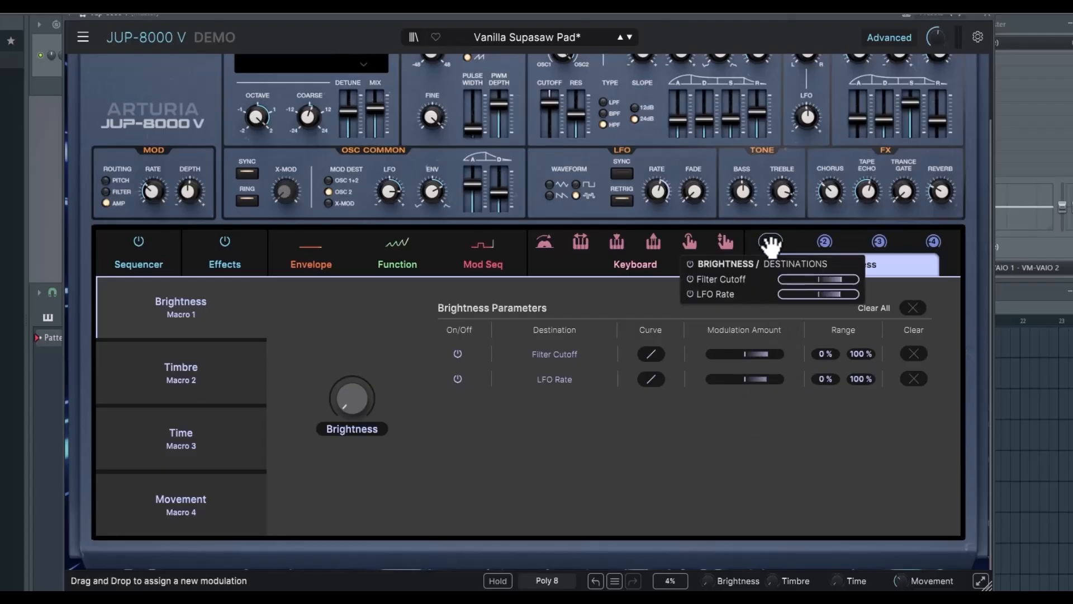
{"action": "left_click_drag", "start_coordinate": [770, 243], "coordinate": [742, 193]}
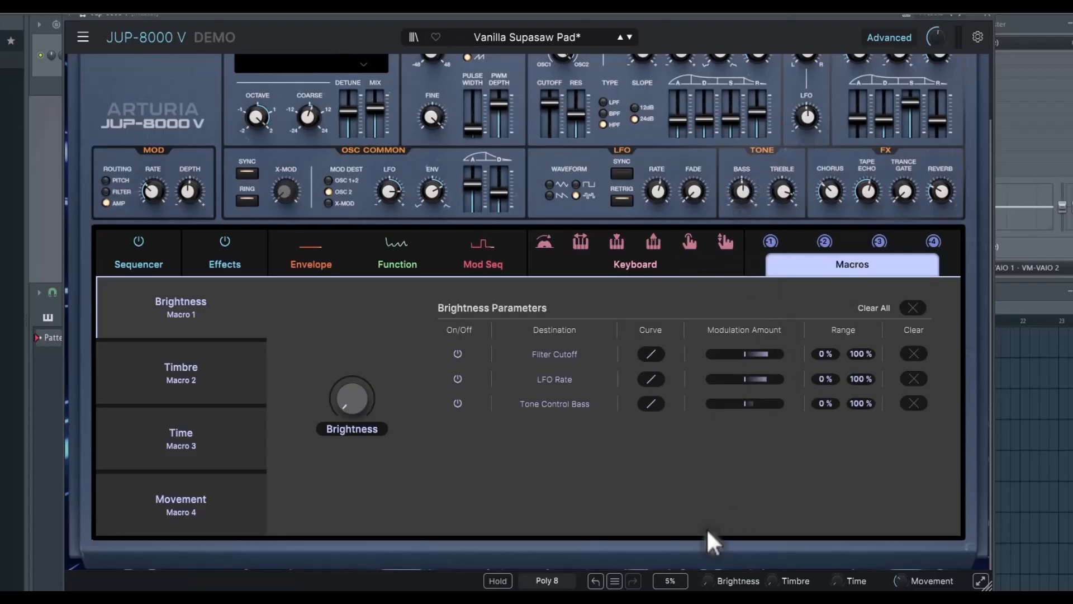
{"action": "left_click_drag", "start_coordinate": [746, 403], "coordinate": [666, 426]}
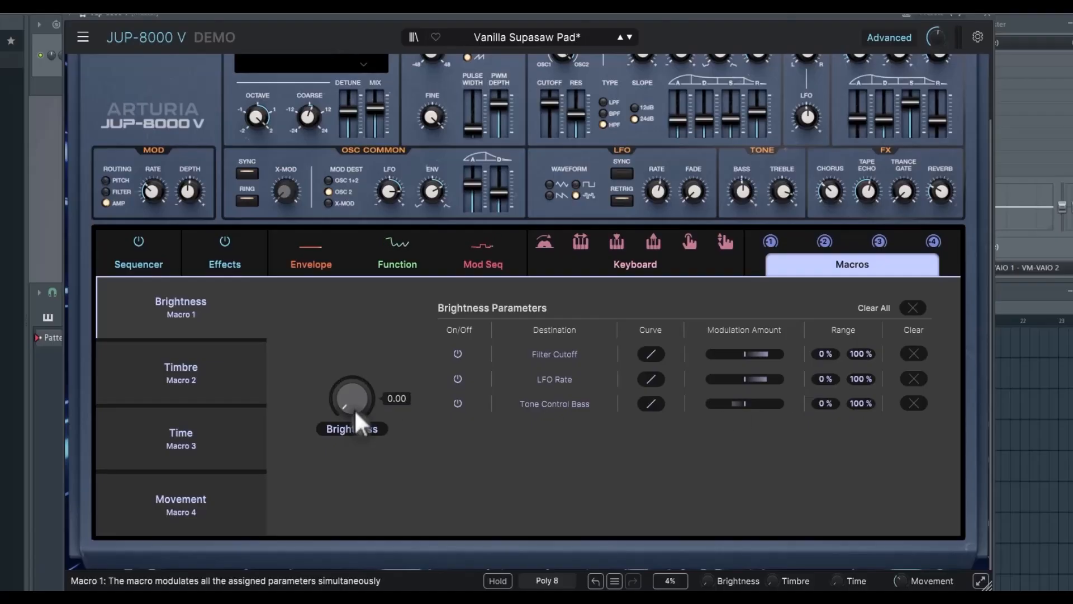
Step: Turn the Brightness macro up to just past halfway and clear all of its modulation destinations
{"action": "left_click_drag", "start_coordinate": [356, 412], "coordinate": [380, 377]}
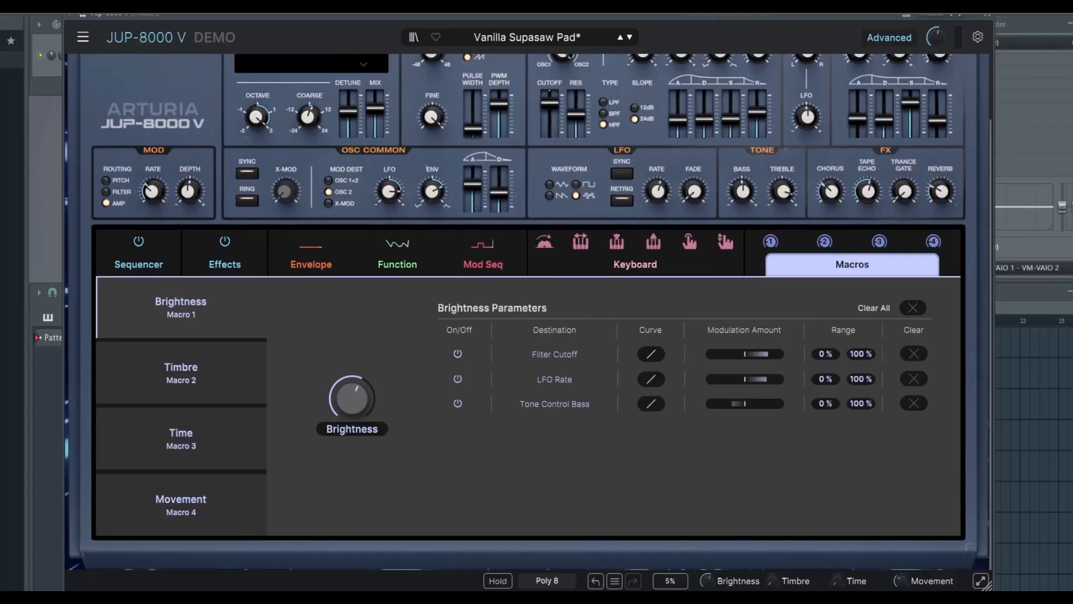
{"action": "mouse_move", "coordinate": [711, 580]}
{"action": "left_mouse_down"}
{"action": "mouse_move", "coordinate": [710, 597]}
{"action": "mouse_move", "coordinate": [711, 578]}
{"action": "left_mouse_up"}
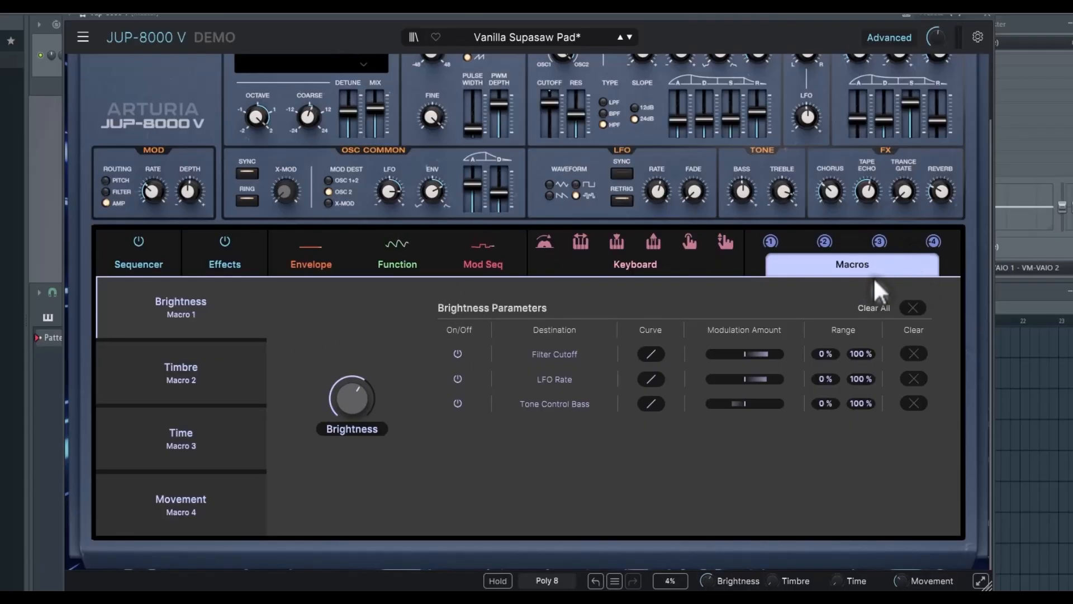
{"action": "left_click", "coordinate": [922, 309]}
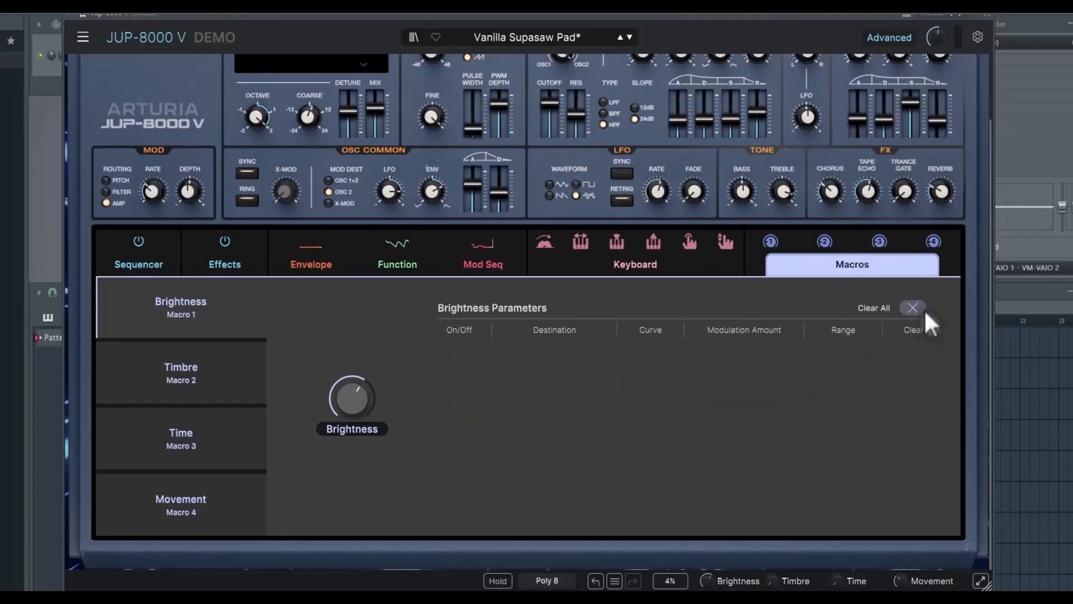
Step: Assign Brightness to Chorus Dry/Wet slightly negatively and Tape Echo Dry/Wet positively, and sweep the macro to about 0.776
{"action": "left_click_drag", "start_coordinate": [774, 242], "coordinate": [833, 193]}
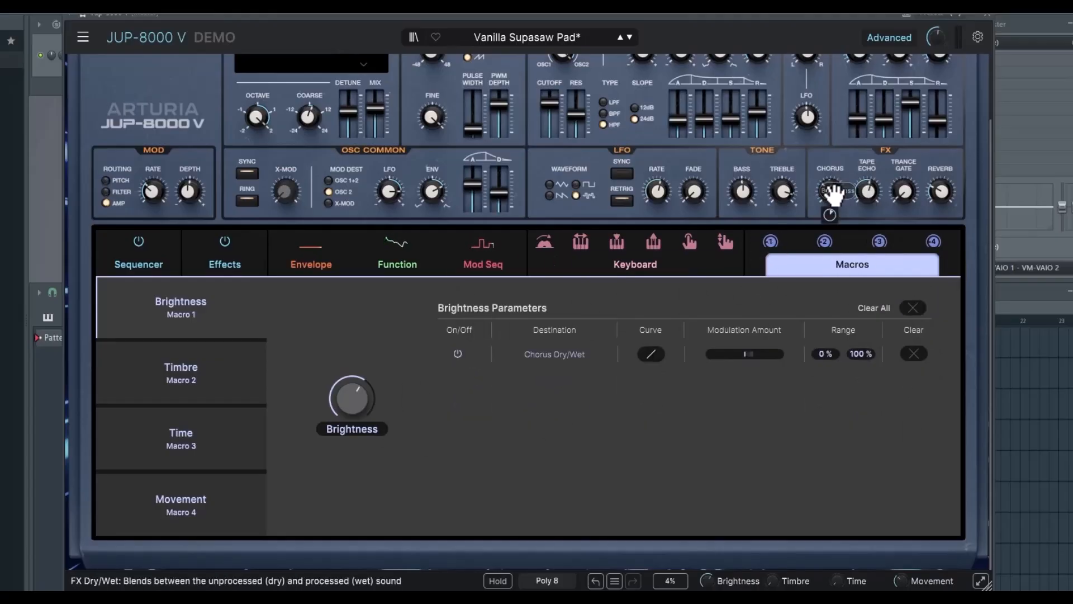
{"action": "left_click_drag", "start_coordinate": [770, 241], "coordinate": [865, 191]}
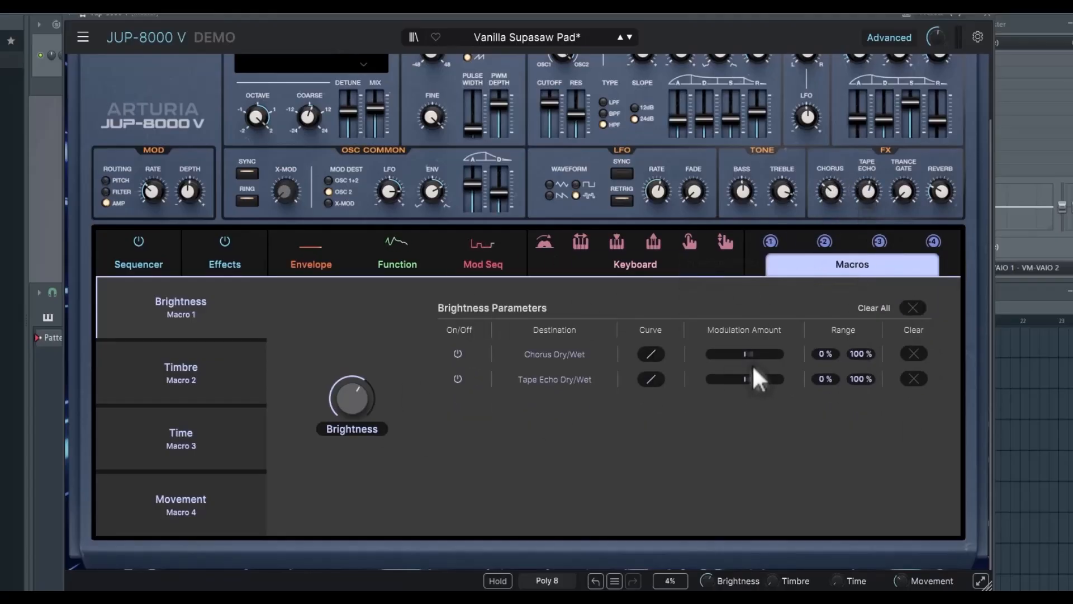
{"action": "left_click_drag", "start_coordinate": [738, 355], "coordinate": [772, 379]}
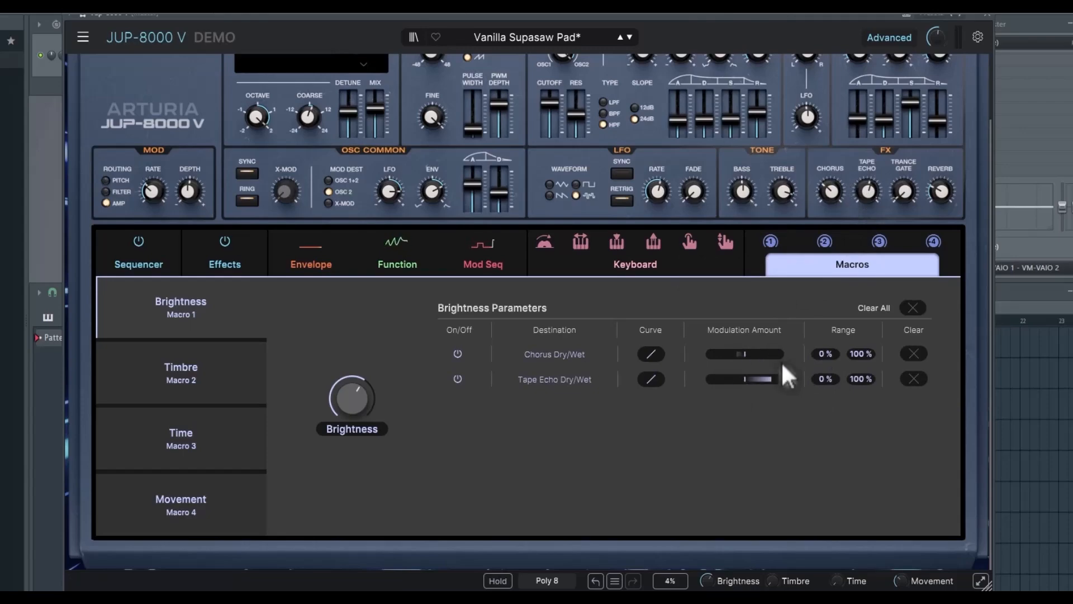
{"action": "left_click_drag", "start_coordinate": [351, 399], "coordinate": [351, 453]}
{"action": "left_click_drag", "start_coordinate": [351, 399], "coordinate": [350, 363]}
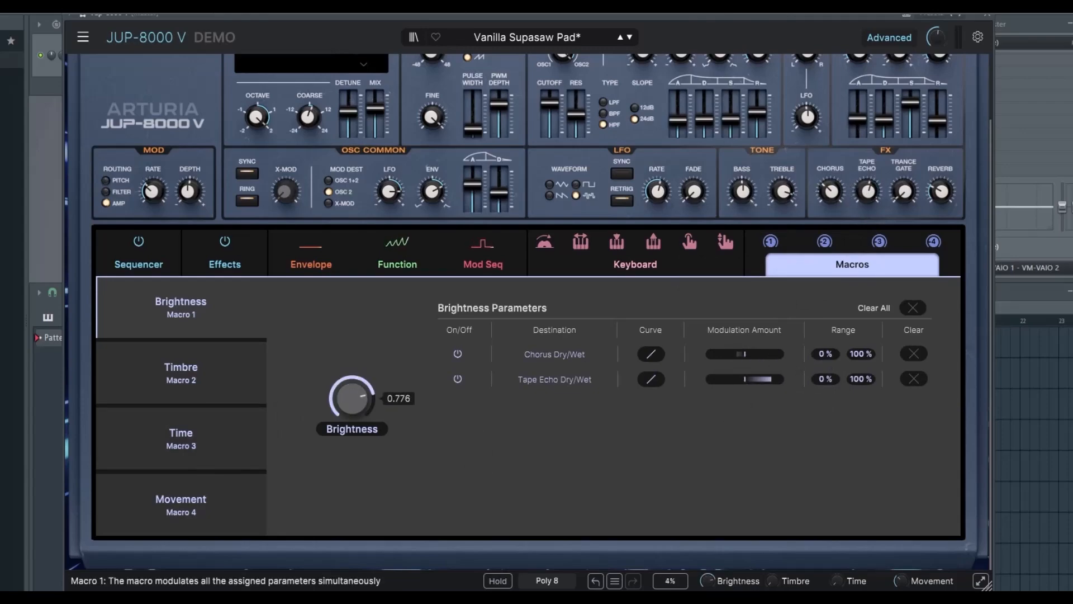
Step: Hide the Advanced section to show the keyboard, and look through the voicing modes while keeping Poly 8
{"action": "left_click", "coordinate": [898, 47]}
{"action": "left_click_drag", "start_coordinate": [535, 16], "coordinate": [548, 73]}
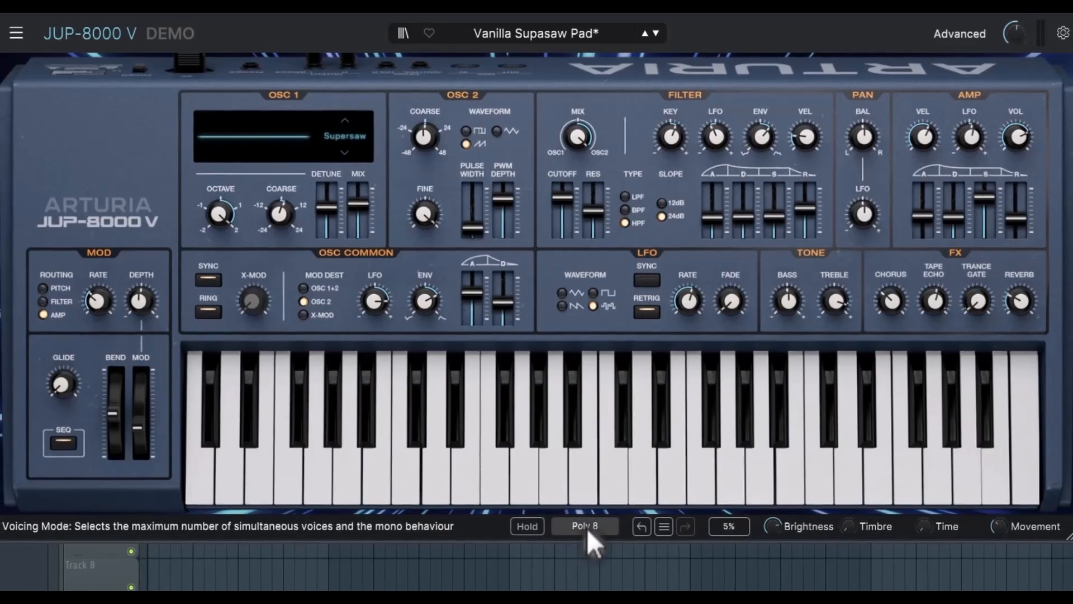
{"action": "left_click", "coordinate": [584, 528]}
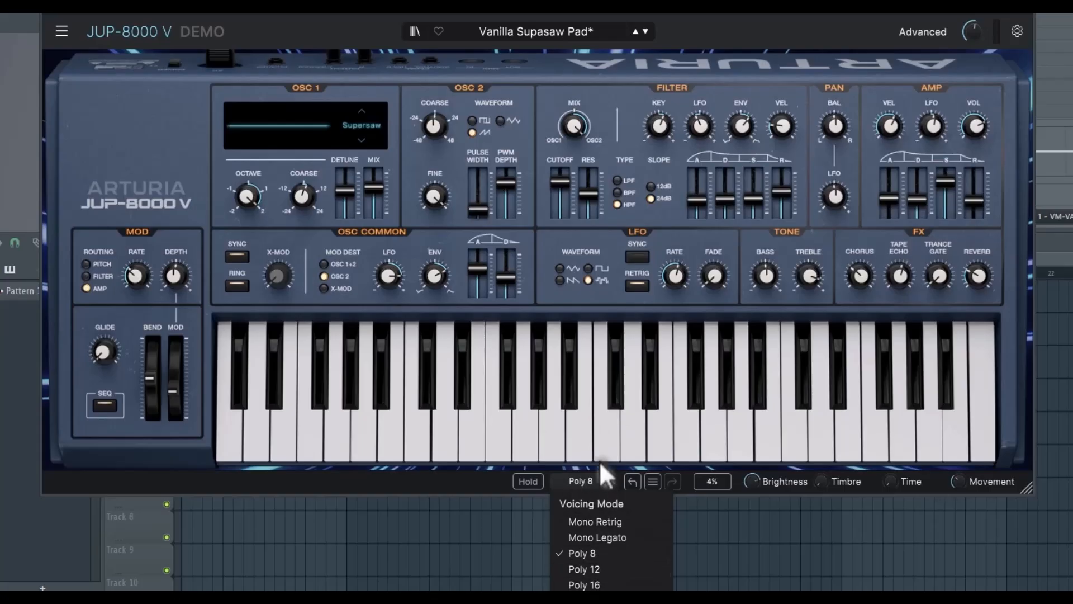
{"action": "left_click", "coordinate": [542, 447]}
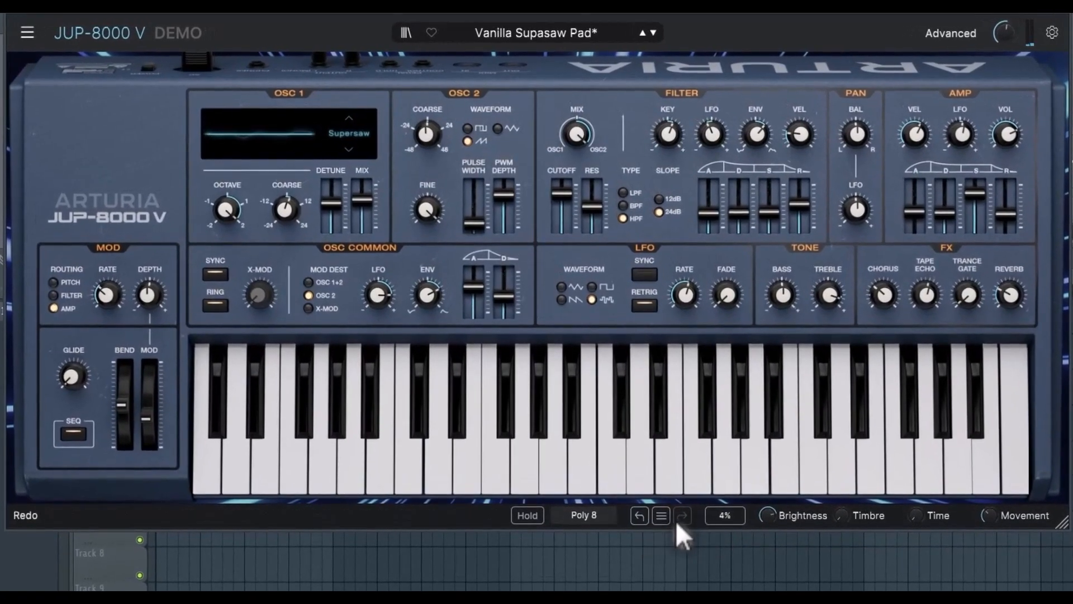
Step: Browse the edit history and try restoring earlier states, including OSC 1 Waveform: Square > Saw and Initial State
{"action": "left_click", "coordinate": [662, 517]}
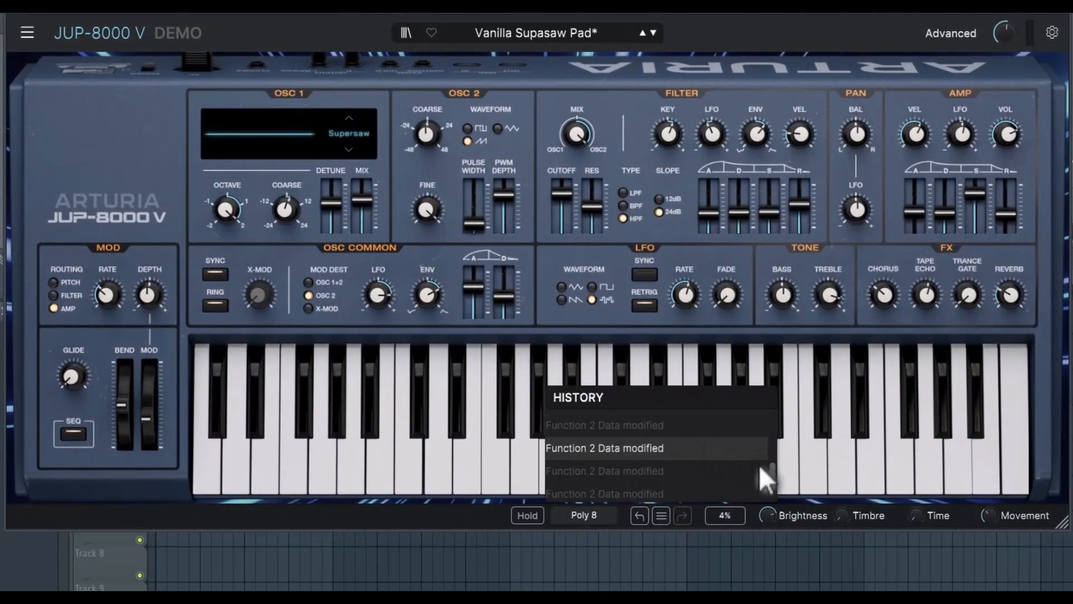
{"action": "left_click_drag", "start_coordinate": [775, 476], "coordinate": [771, 423]}
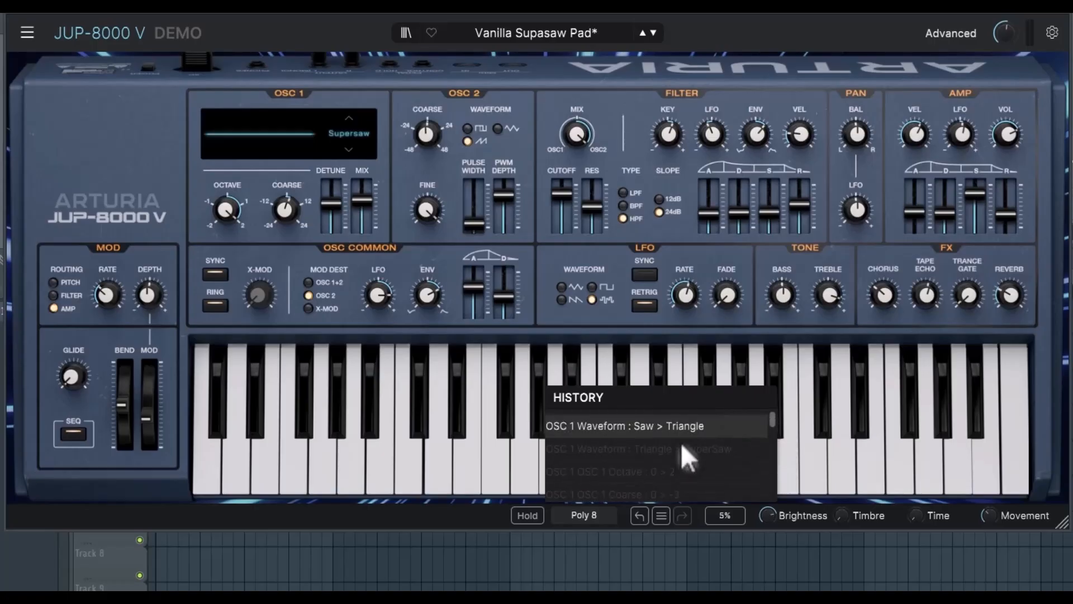
{"action": "left_click", "coordinate": [700, 465]}
{"action": "left_click", "coordinate": [719, 428]}
{"action": "scroll", "coordinate": [775, 425], "scroll_direction": "up", "scroll_amount": 3}
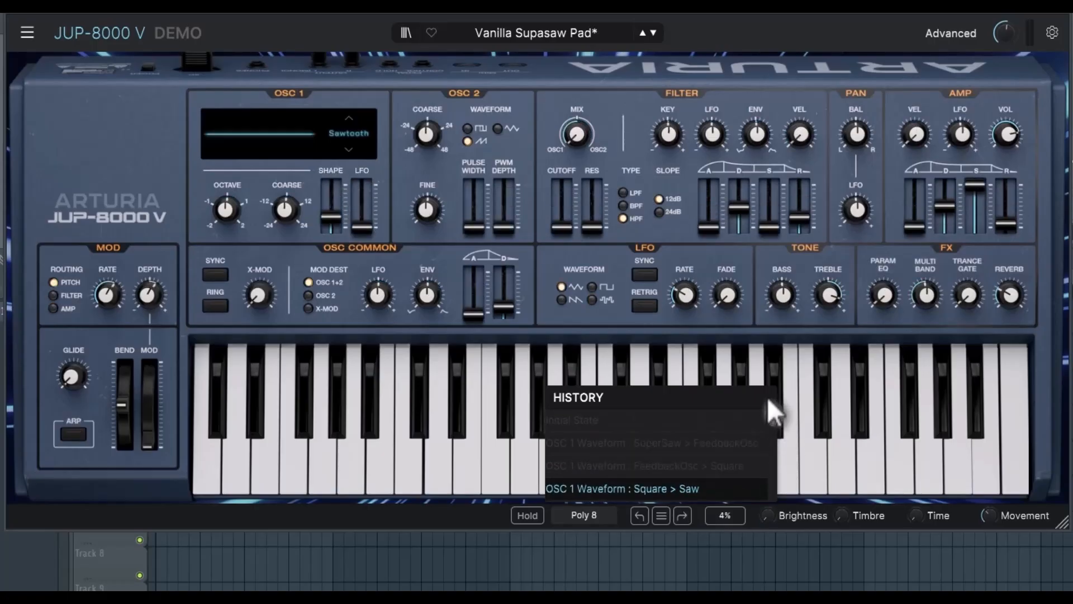
{"action": "scroll", "coordinate": [651, 475], "scroll_direction": "down", "scroll_amount": 5}
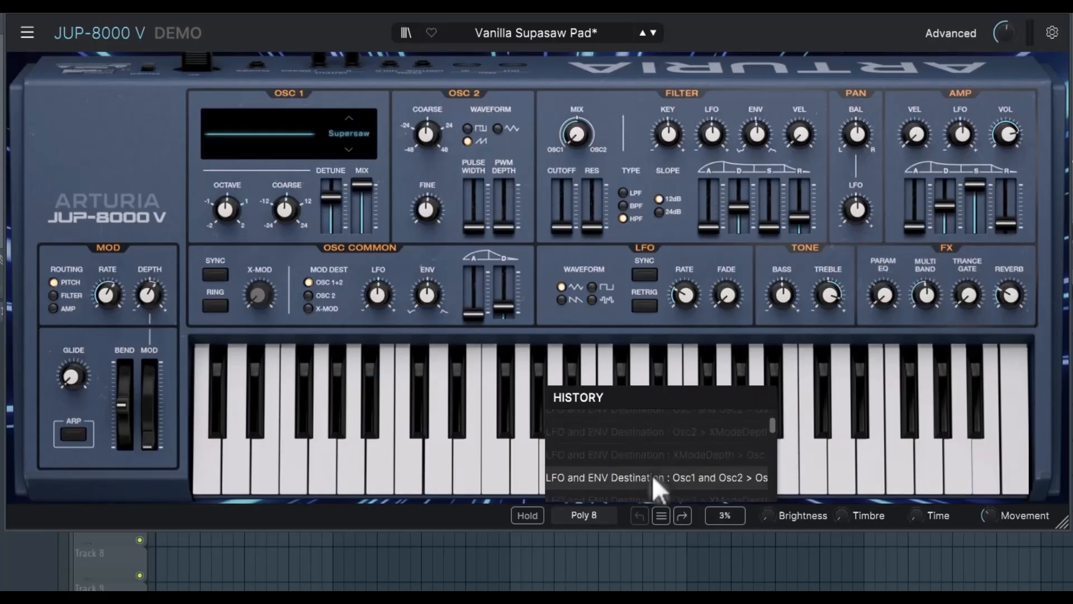
{"action": "left_click", "coordinate": [736, 463]}
Step: Return the patch to the recent FX 1 Dry/Wet And Send Level Amount history entry and close the history
{"action": "left_click_drag", "start_coordinate": [770, 426], "coordinate": [736, 515]}
{"action": "left_click", "coordinate": [629, 489]}
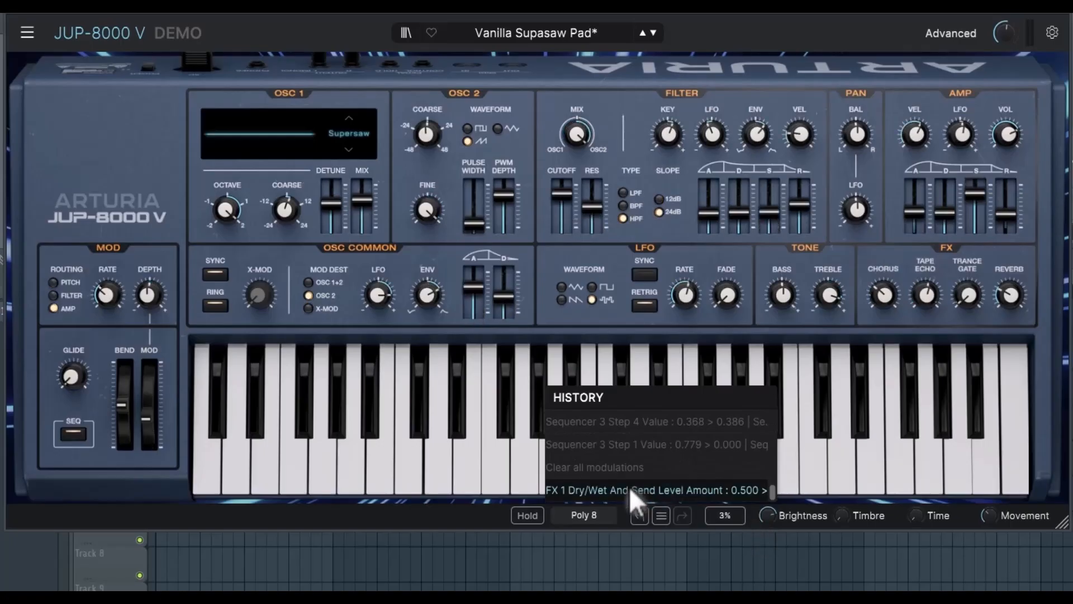
{"action": "left_click", "coordinate": [700, 526]}
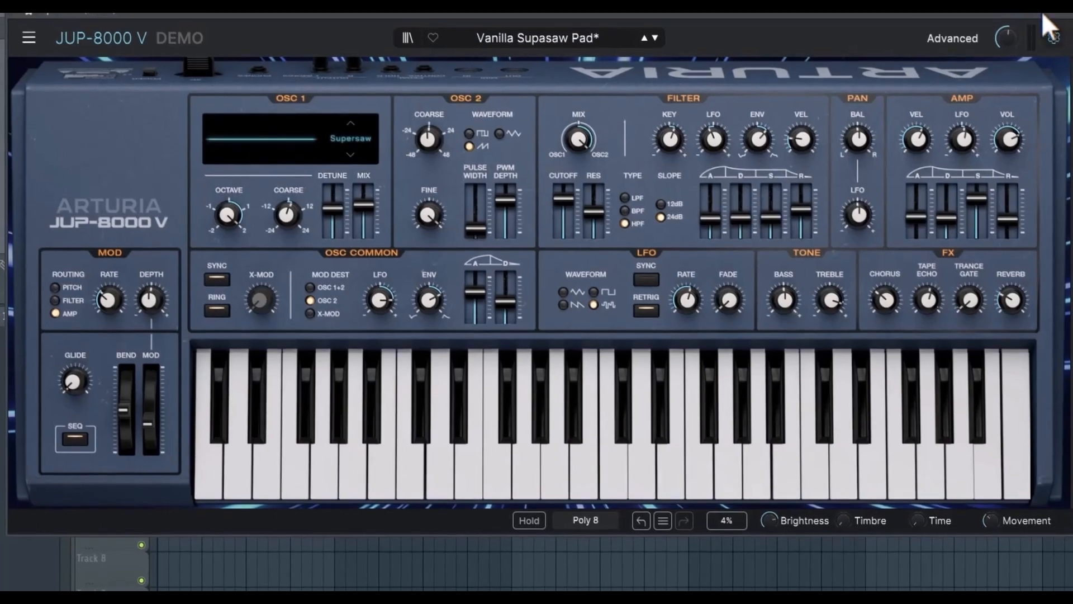
Step: Look through the global Settings, MIDI and Tutorials pages, and try out the master volume control
{"action": "left_click", "coordinate": [1052, 33]}
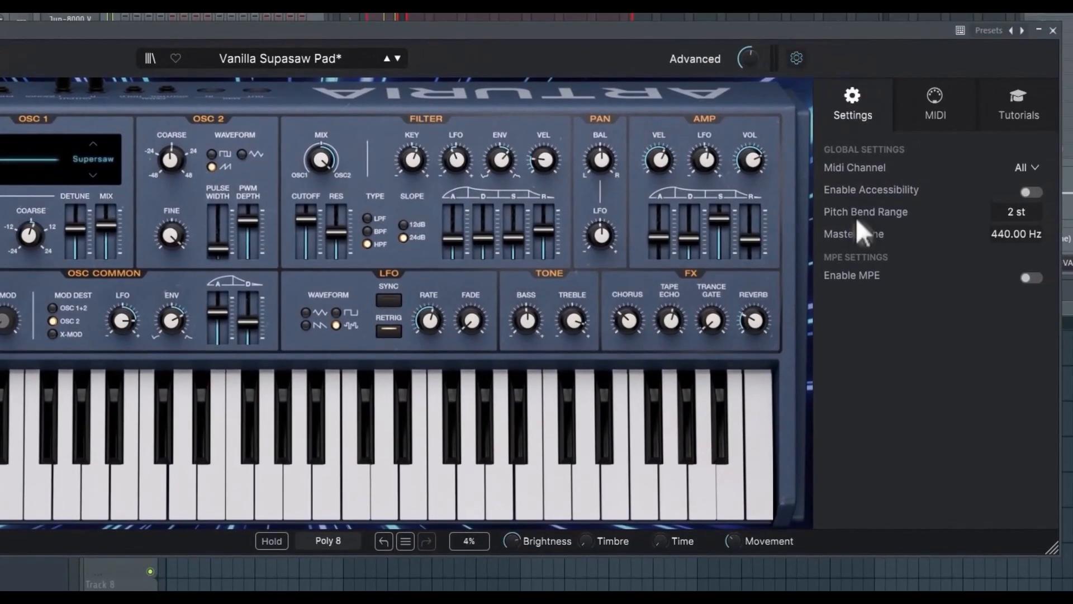
{"action": "left_click", "coordinate": [947, 99]}
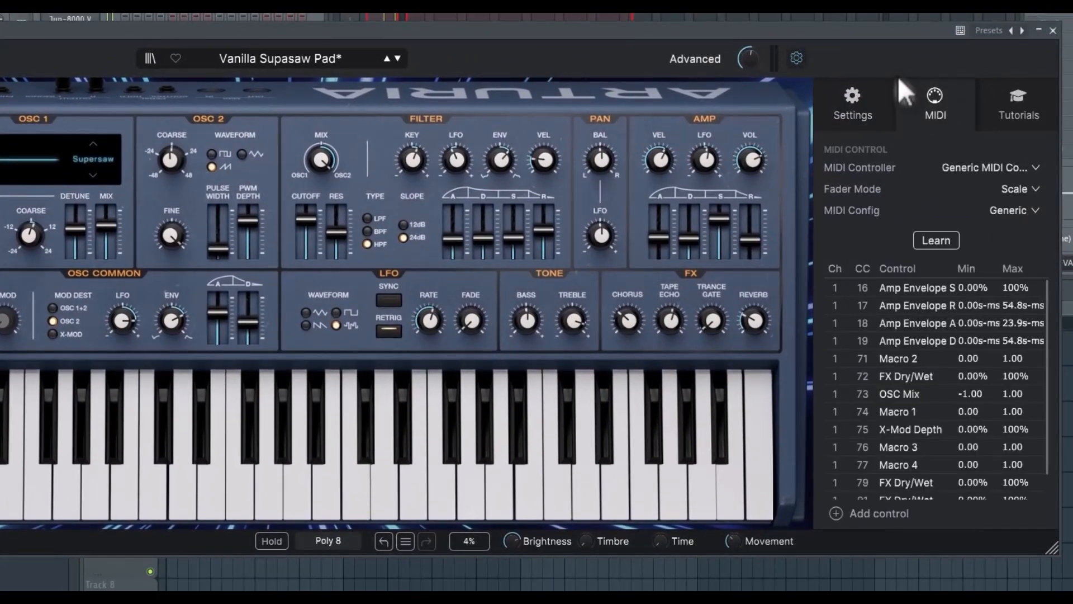
{"action": "left_click", "coordinate": [1023, 96]}
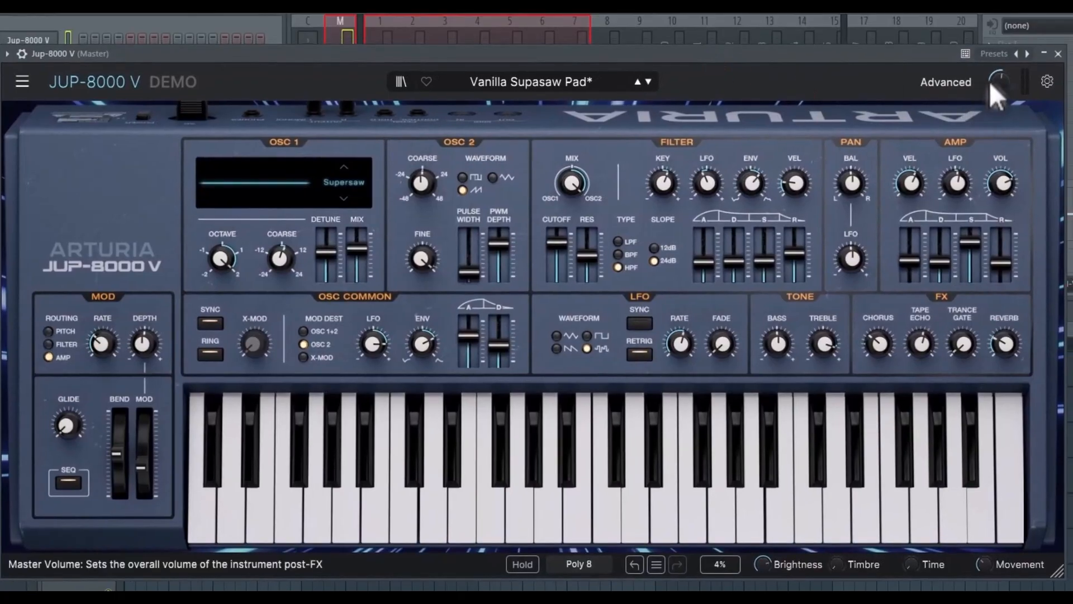
{"action": "left_click_drag", "start_coordinate": [993, 82], "coordinate": [993, 114]}
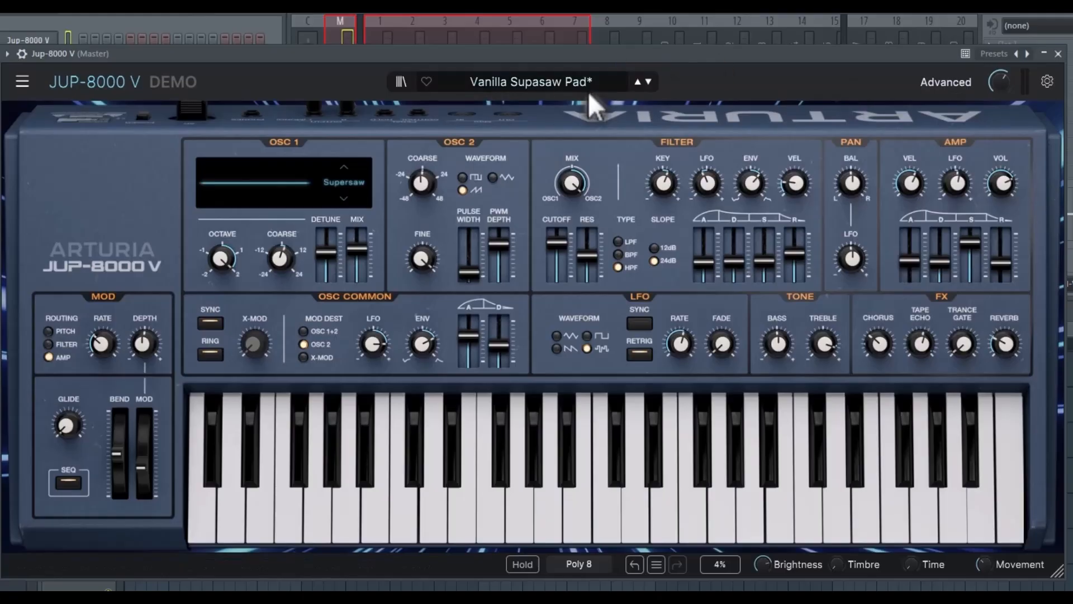
Step: Advance through the Luscious Pad and Flaming June presets, and load ARP 808 from the Drums category
{"action": "left_click", "coordinate": [651, 80]}
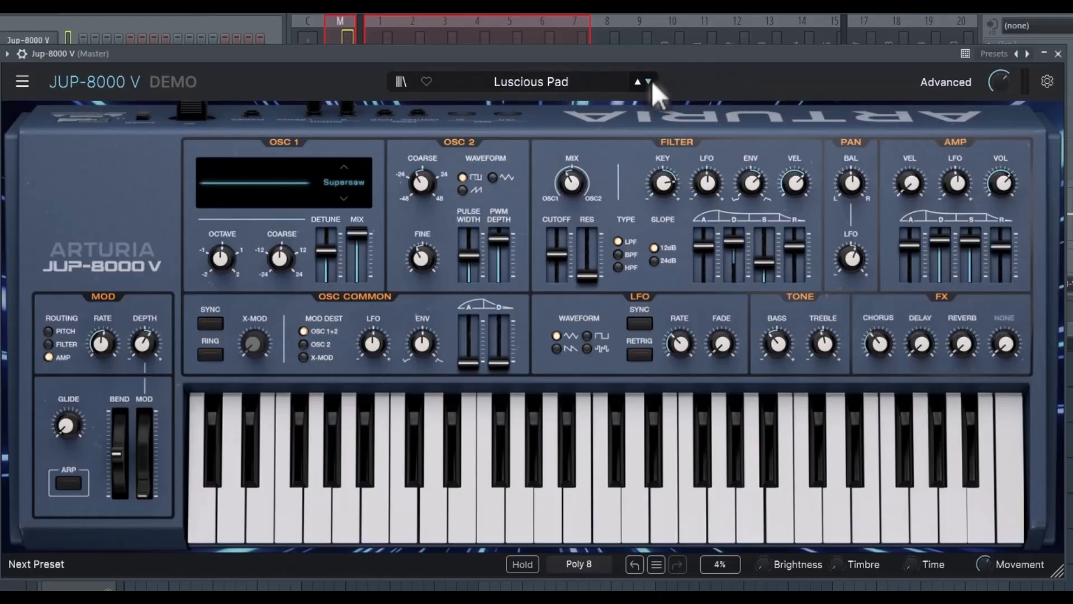
{"action": "left_click", "coordinate": [649, 80]}
{"action": "left_click", "coordinate": [539, 80]}
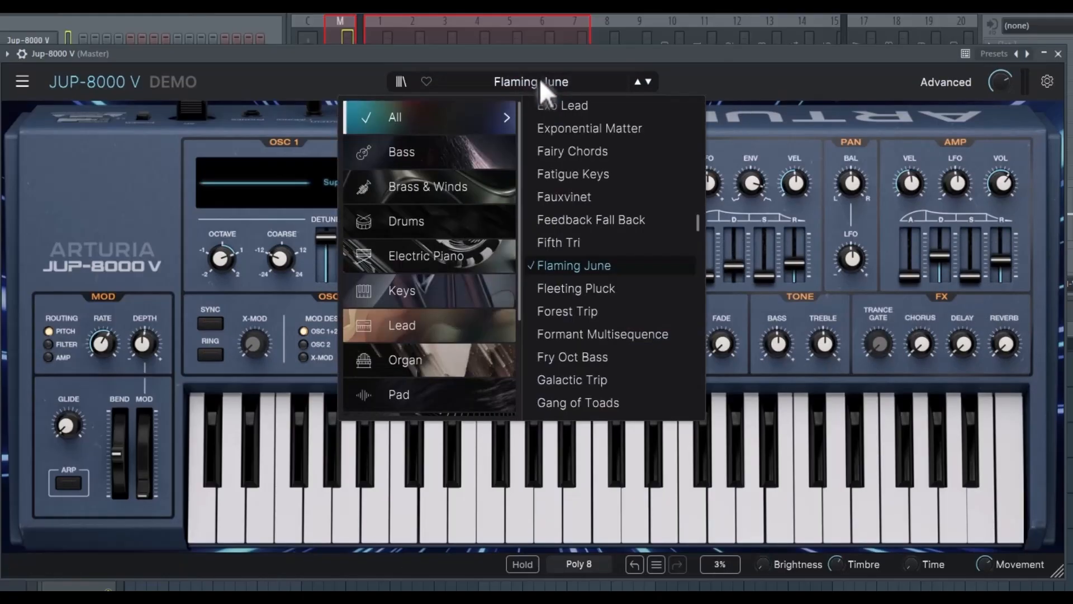
{"action": "left_click", "coordinate": [419, 154]}
{"action": "left_click", "coordinate": [408, 221]}
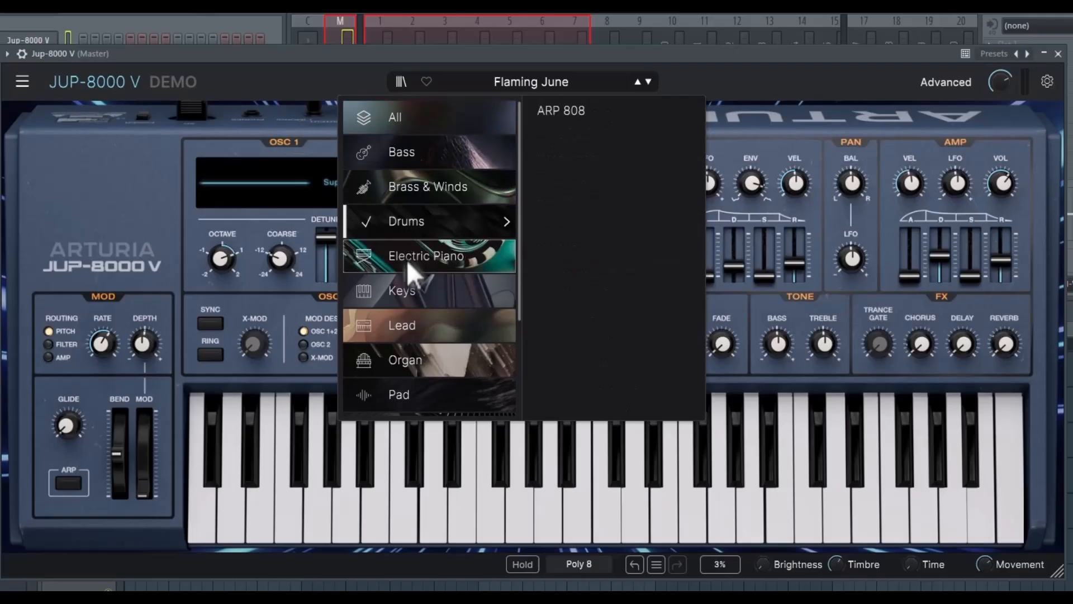
{"action": "left_click", "coordinate": [603, 111]}
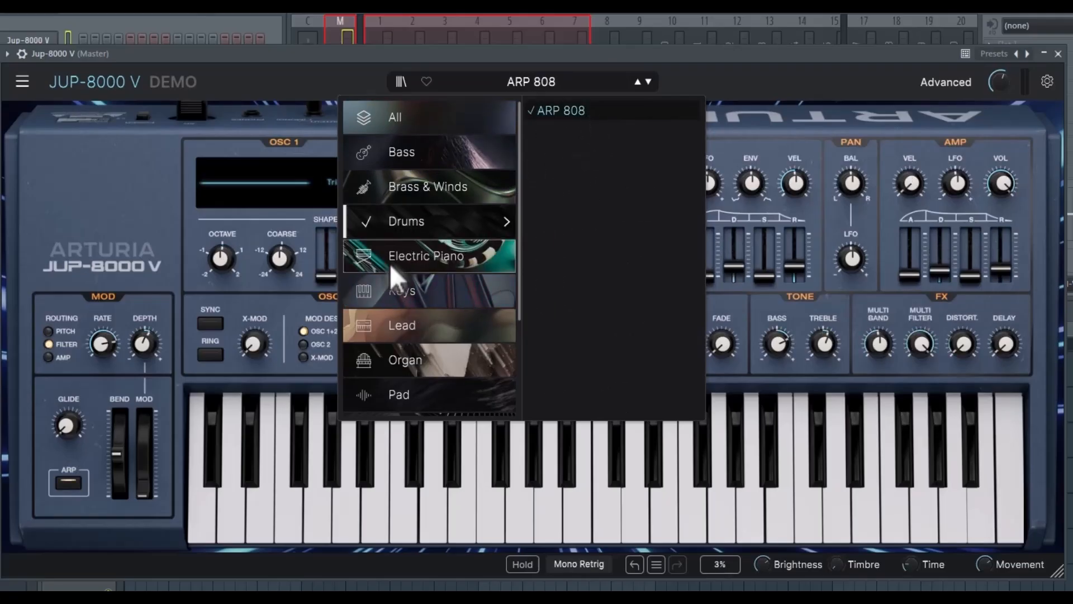
Step: Load the Another Trance Gate Pattern preset from the Electric Piano category and close the preset list
{"action": "left_click", "coordinate": [390, 261]}
{"action": "left_click", "coordinate": [570, 133]}
{"action": "left_click", "coordinate": [570, 112]}
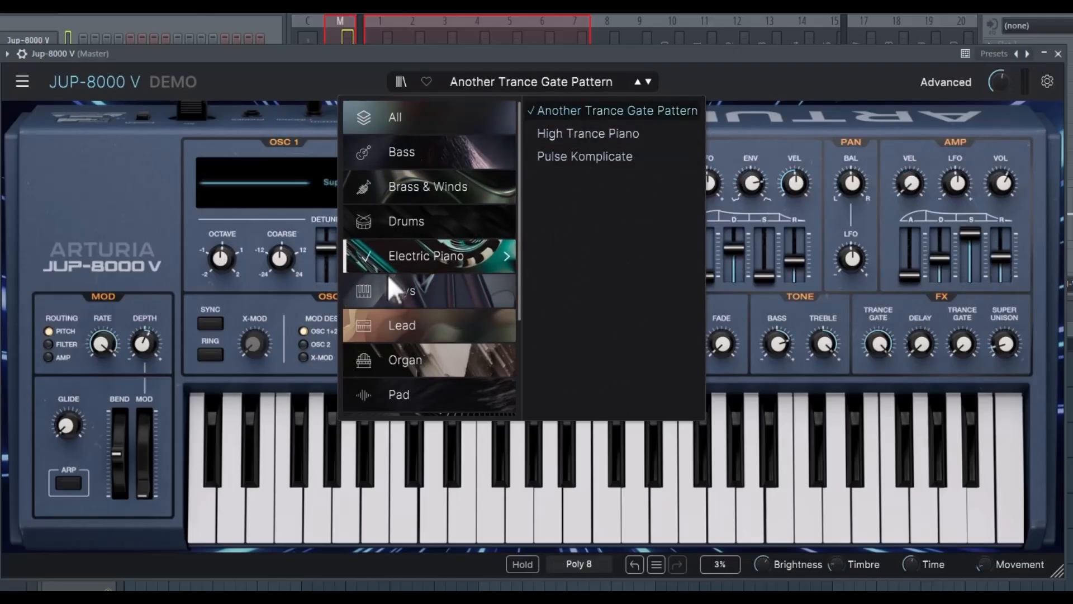
{"action": "left_click", "coordinate": [391, 82]}
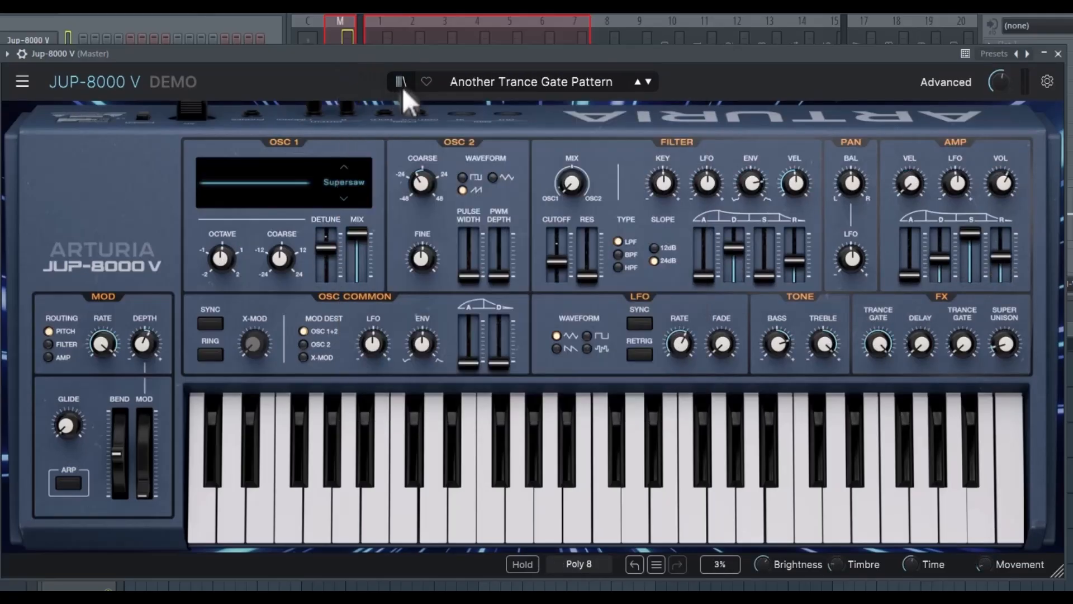
Step: Examine the preset browser's Types, Styles, Banks and User filters, and return to the synthesizer view
{"action": "left_click", "coordinate": [402, 86]}
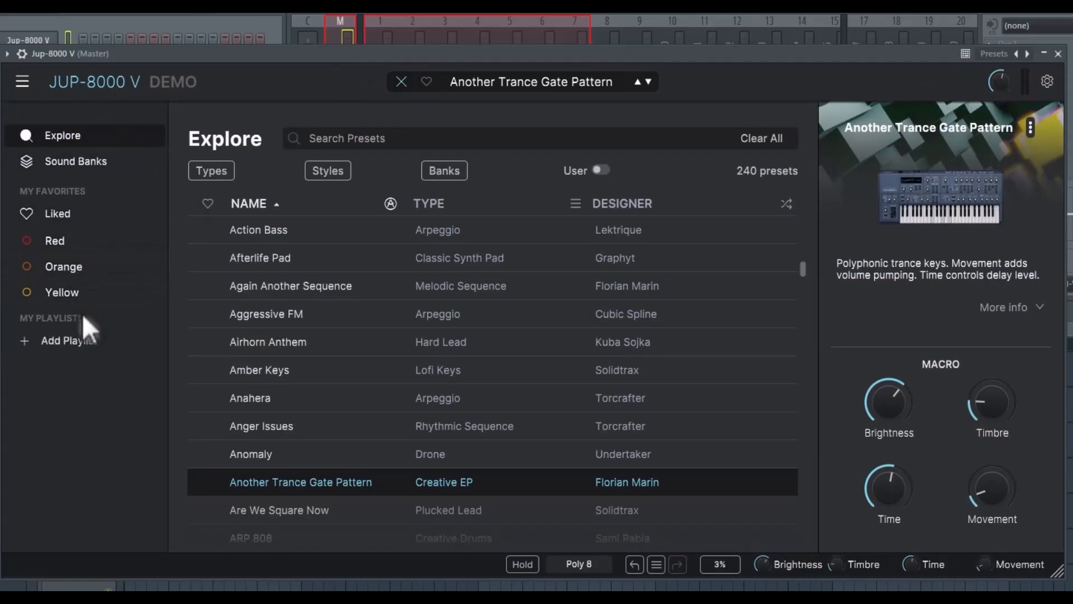
{"action": "left_click", "coordinate": [222, 173]}
{"action": "left_click", "coordinate": [213, 172]}
{"action": "left_click", "coordinate": [342, 171]}
{"action": "left_click", "coordinate": [385, 172]}
{"action": "left_click", "coordinate": [444, 170]}
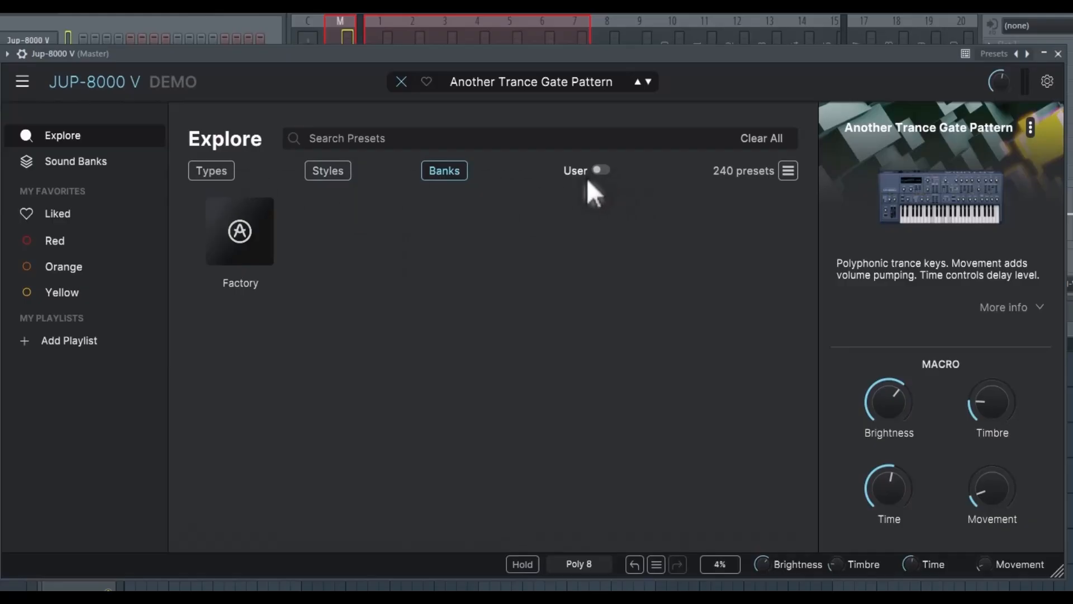
{"action": "left_click", "coordinate": [601, 169]}
{"action": "left_click", "coordinate": [601, 169]}
{"action": "left_click", "coordinate": [223, 172]}
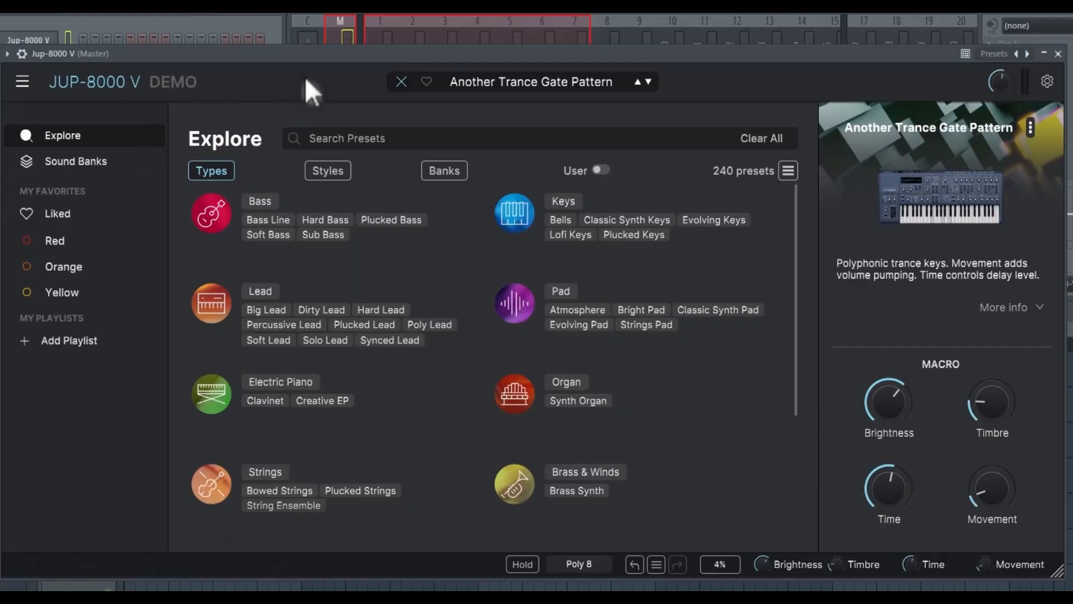
{"action": "left_click", "coordinate": [400, 83]}
Step: Switch the interface theme to Light
{"action": "left_click", "coordinate": [22, 82]}
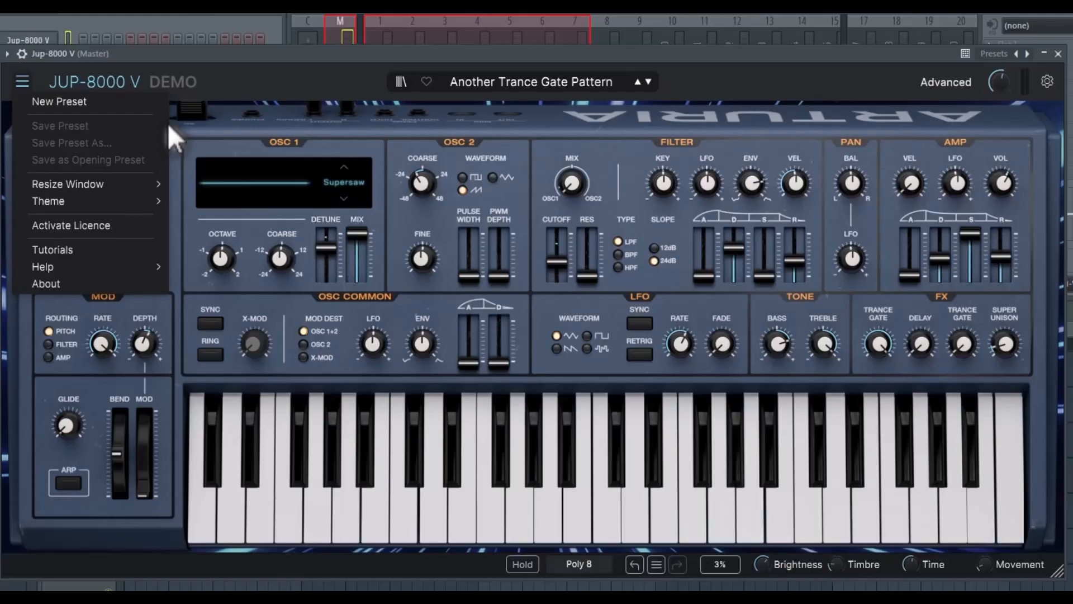
{"action": "mouse_move", "coordinate": [139, 182]}
{"action": "mouse_move", "coordinate": [109, 204]}
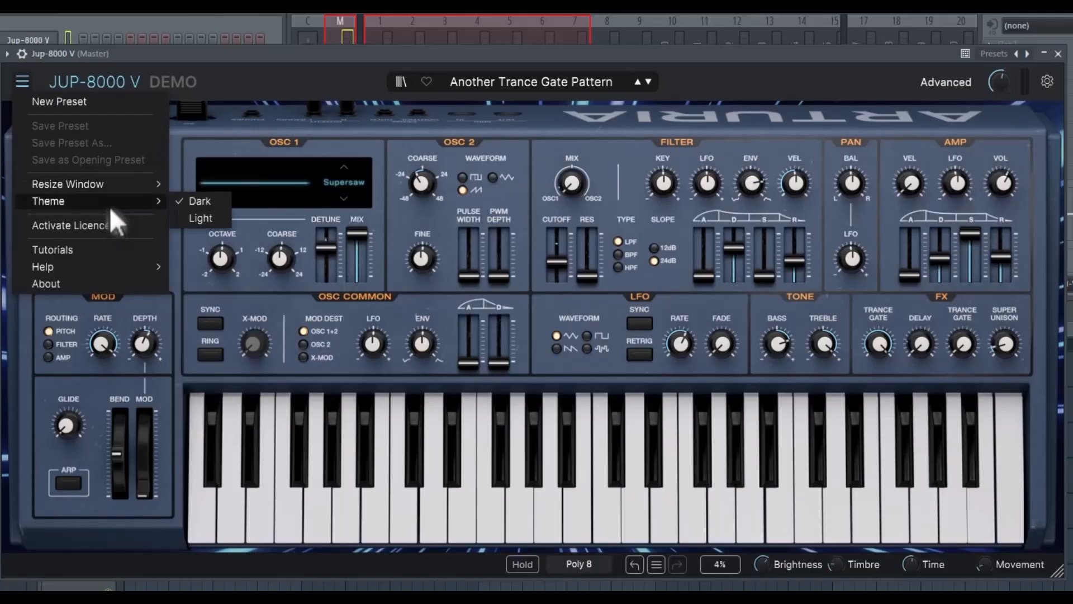
{"action": "left_click", "coordinate": [210, 219]}
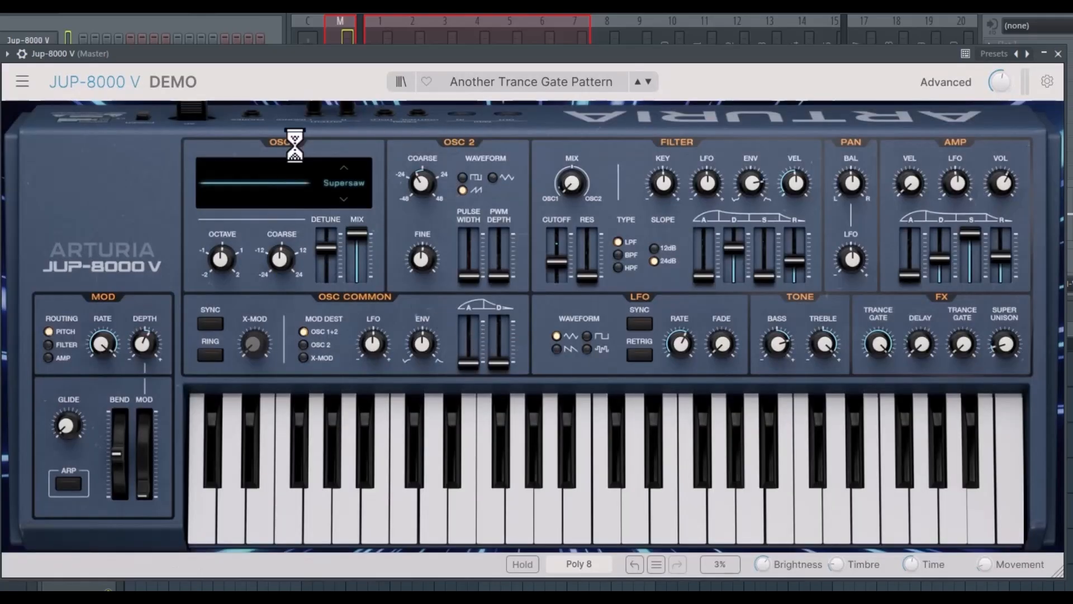
Step: Review the main options for presets, help and licensing, and set the interface theme back to Dark
{"action": "left_click", "coordinate": [22, 81]}
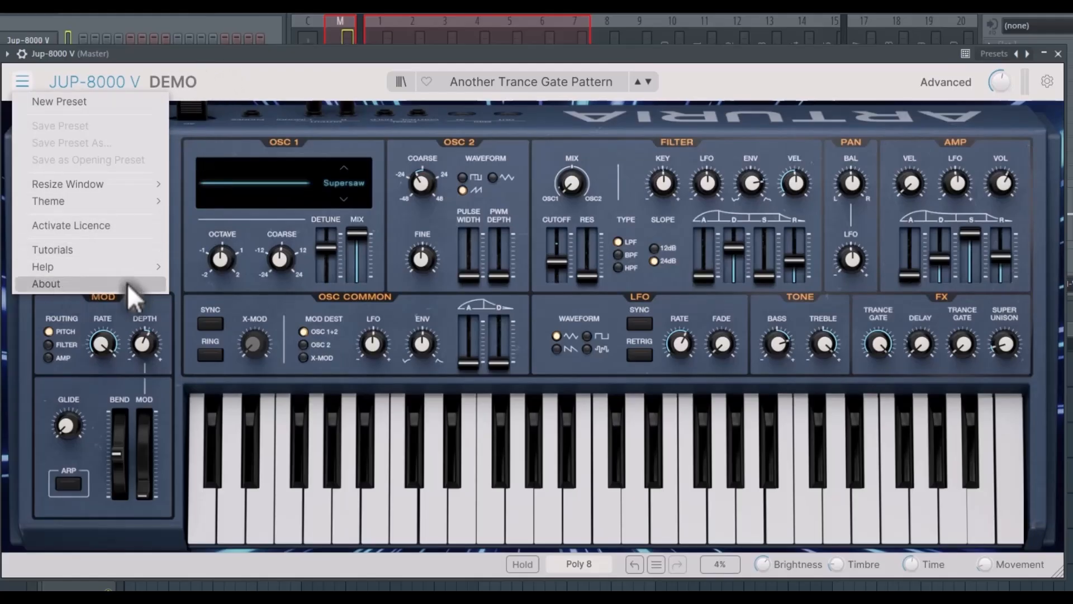
{"action": "mouse_move", "coordinate": [98, 273]}
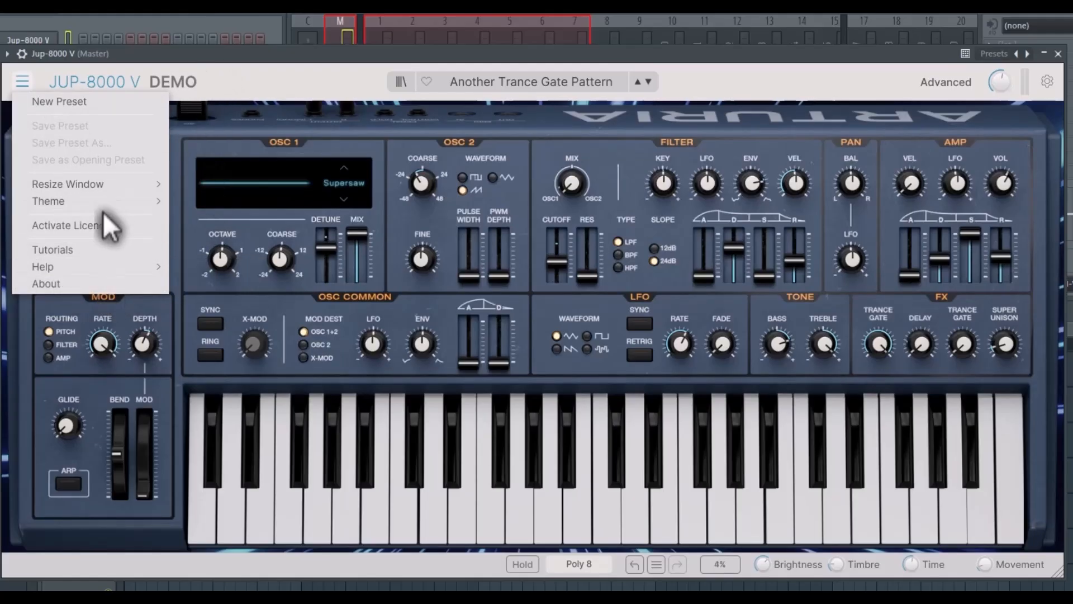
{"action": "mouse_move", "coordinate": [140, 201]}
{"action": "left_click", "coordinate": [222, 203]}
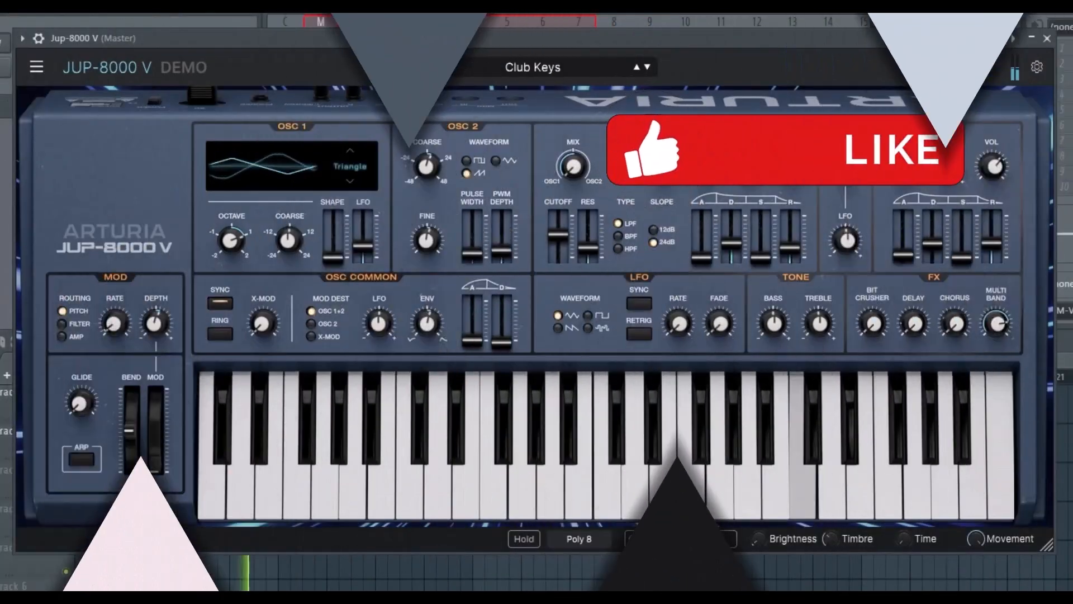
Step: Audition the presets following Club Keys one at a time, from Cold Fiddling through Crystal Keys to Cyber Dread
{"action": "left_click", "coordinate": [647, 68]}
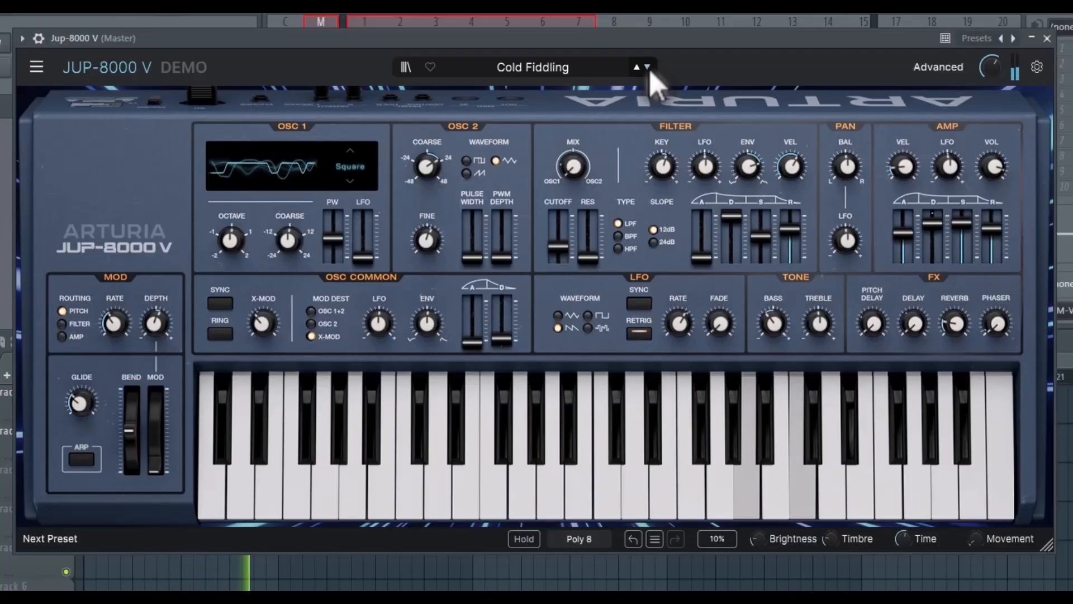
{"action": "left_click", "coordinate": [647, 67]}
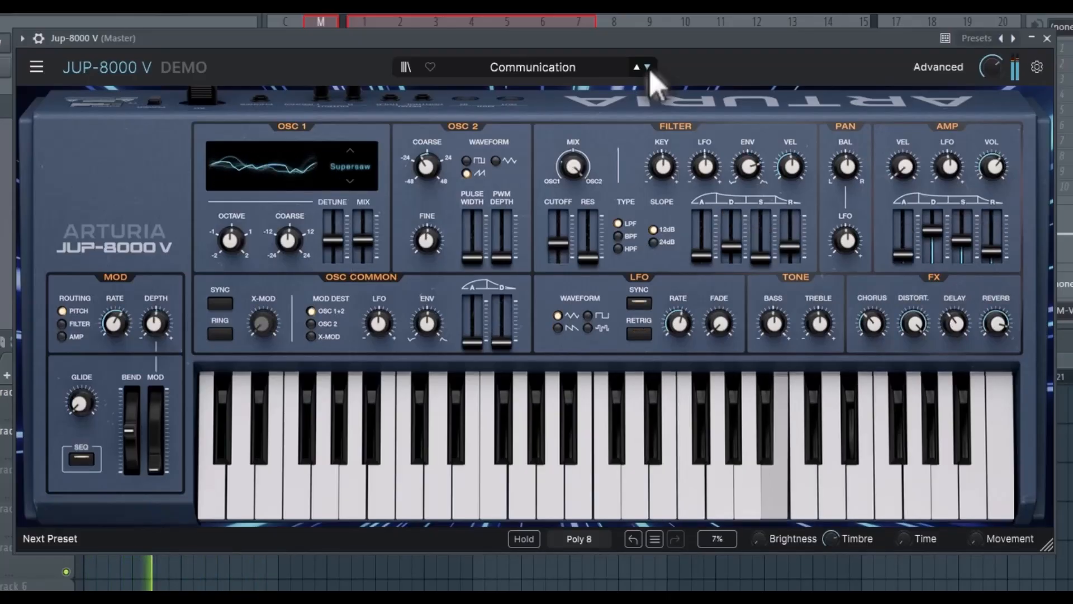
{"action": "left_click", "coordinate": [647, 67]}
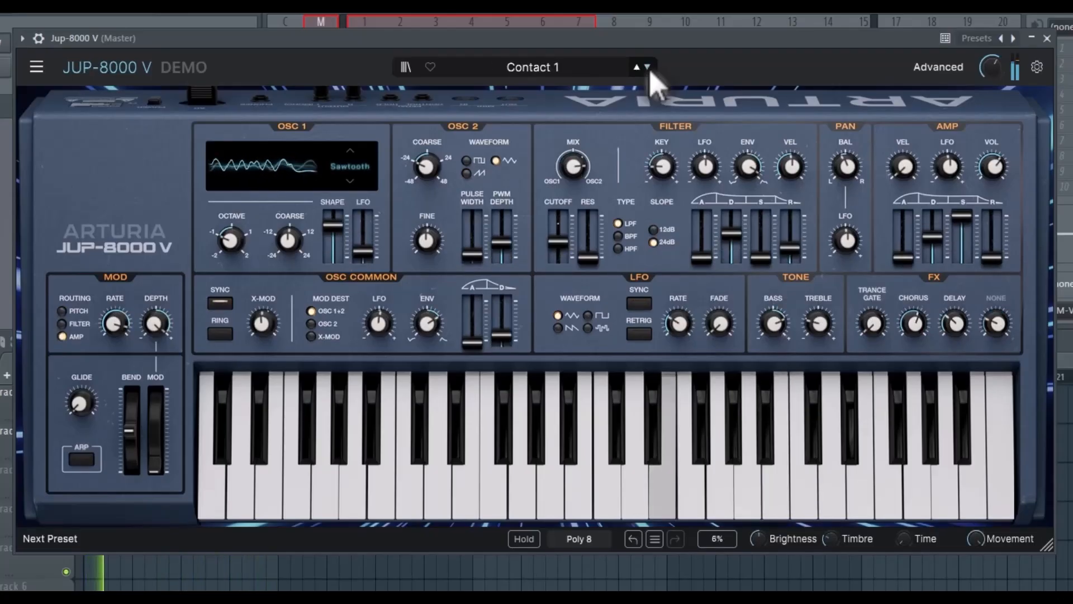
{"action": "left_click", "coordinate": [649, 69]}
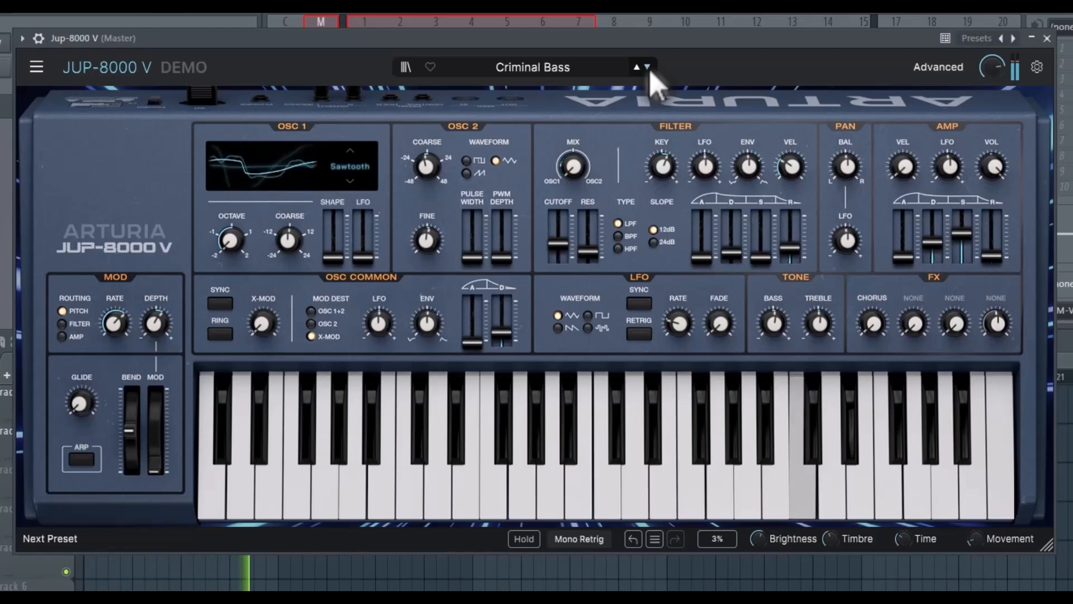
{"action": "left_click", "coordinate": [649, 68]}
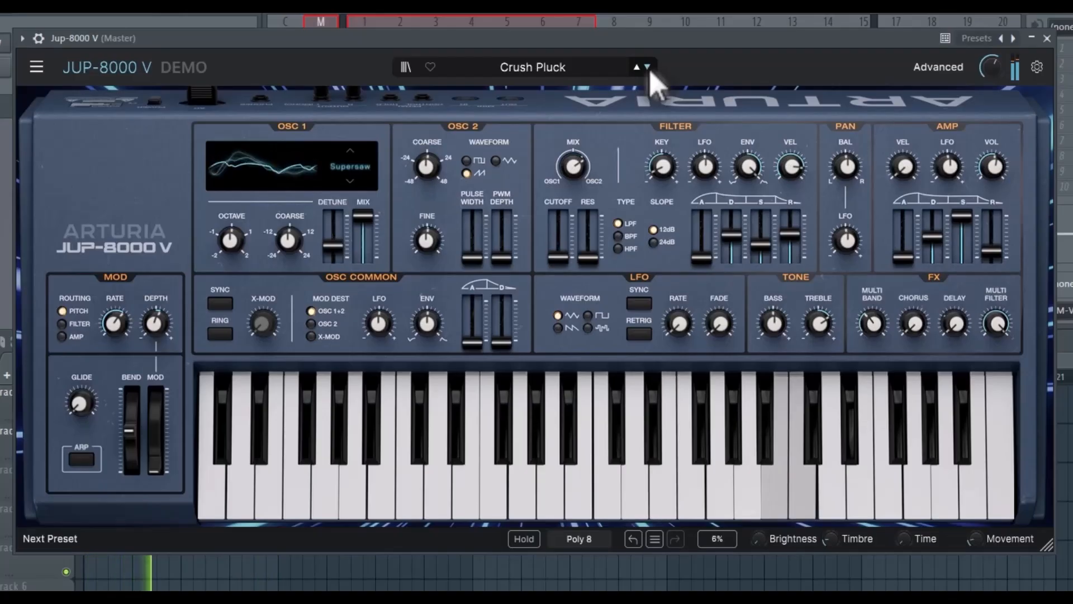
{"action": "left_click", "coordinate": [649, 68]}
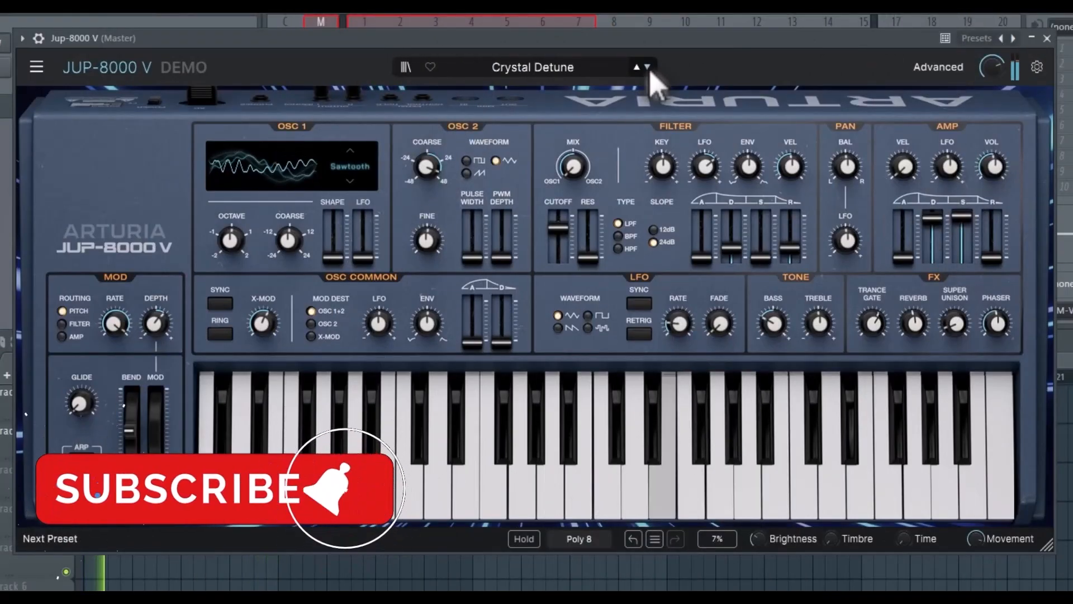
{"action": "left_click", "coordinate": [648, 68]}
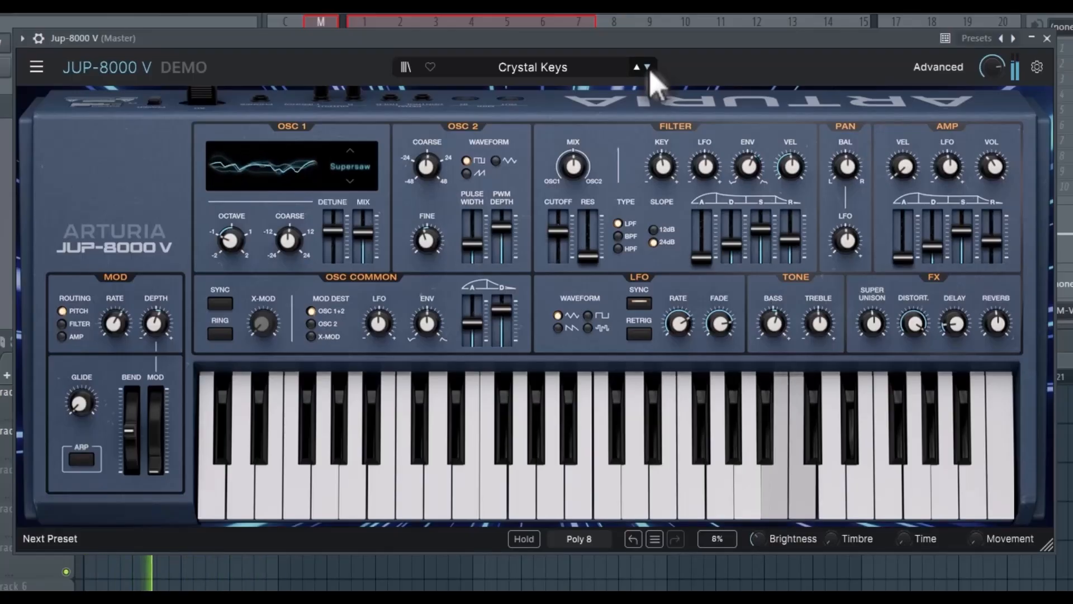
{"action": "left_click", "coordinate": [647, 67]}
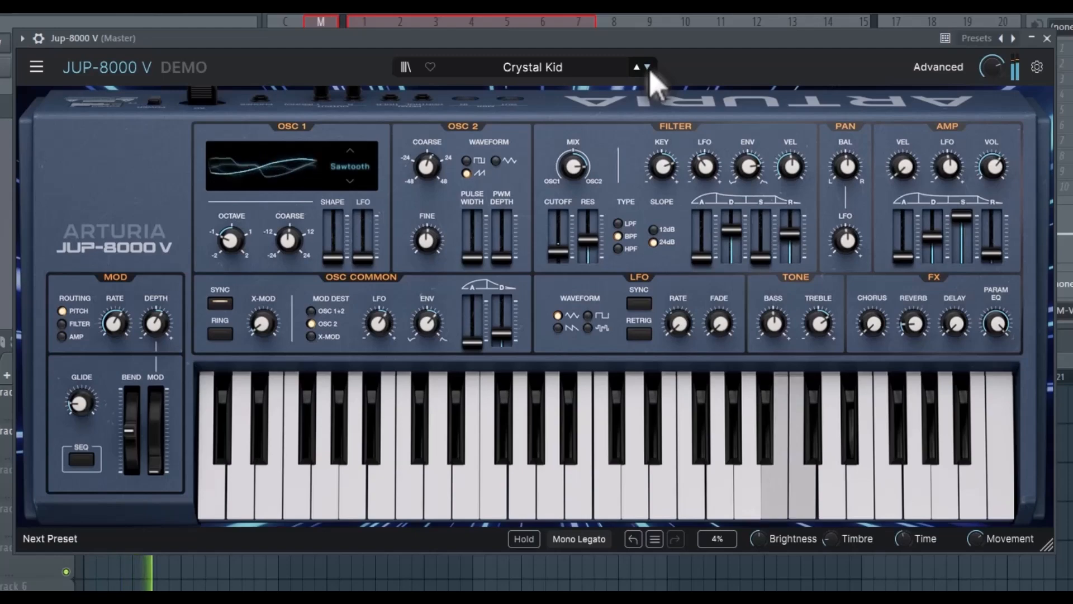
{"action": "left_click", "coordinate": [648, 68]}
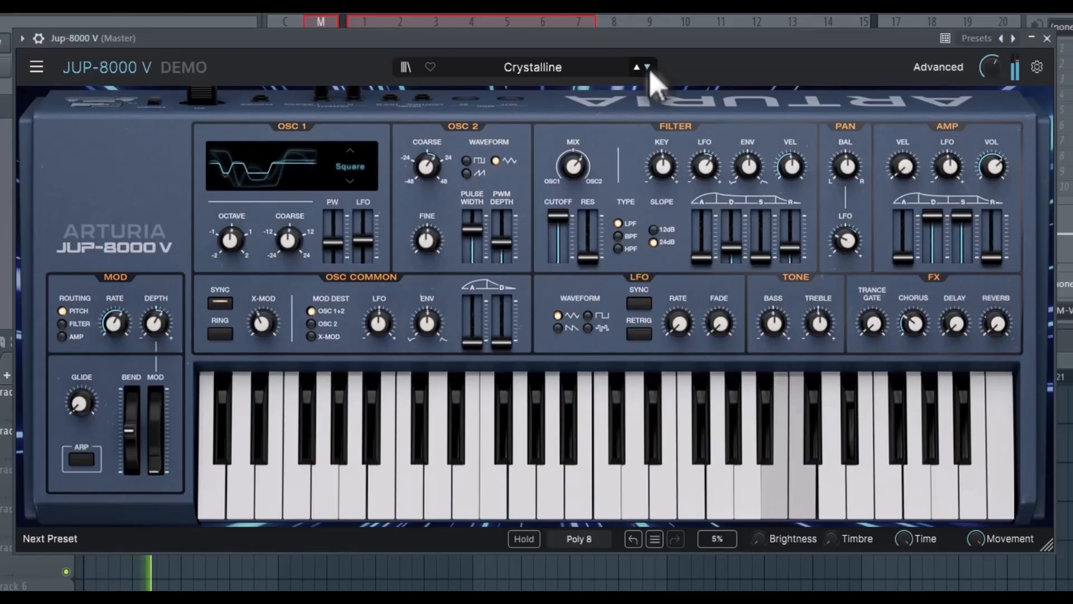
{"action": "left_click", "coordinate": [647, 67]}
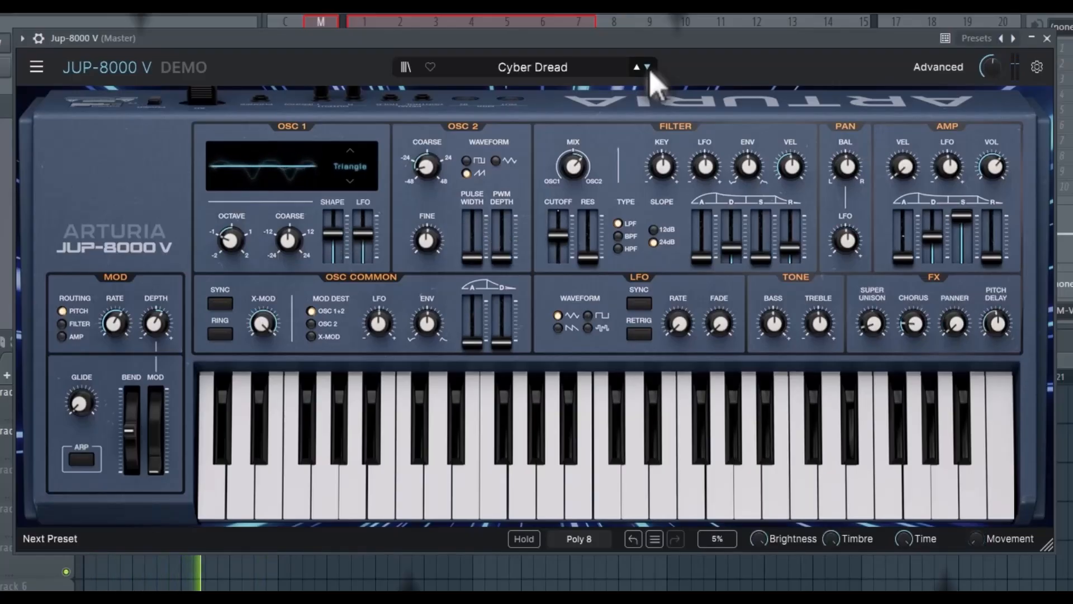